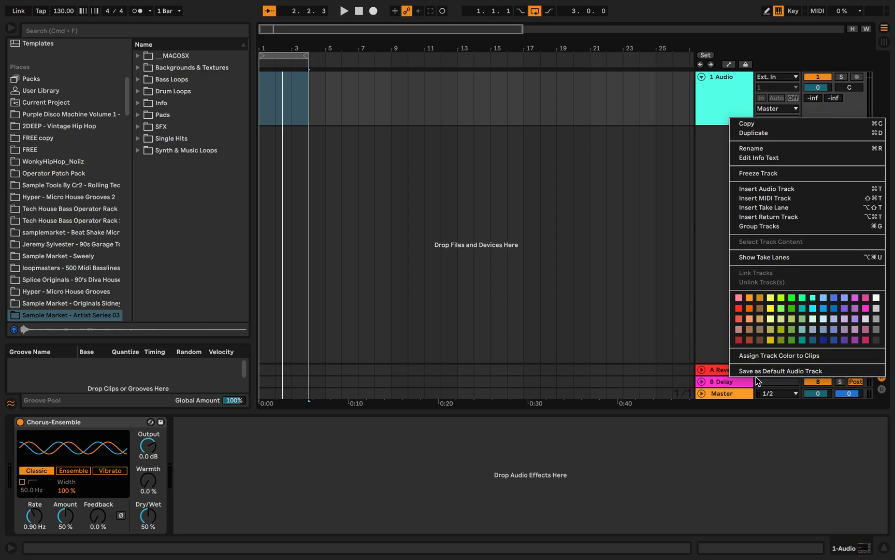
Assign a turquoise colour to the first audio track and widen the browser
{"action": "left_click", "coordinate": [812, 299]}
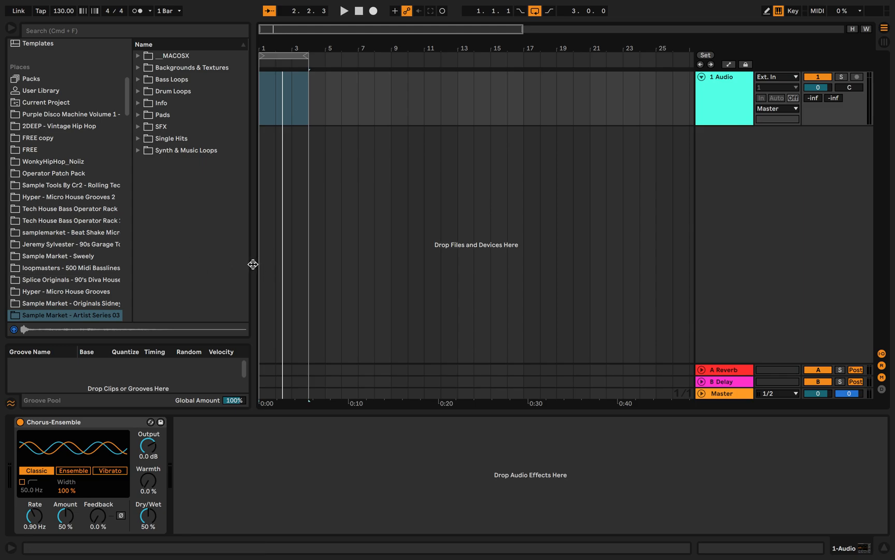
{"action": "left_click_drag", "start_coordinate": [253, 264], "coordinate": [327, 263]}
Look through the sample pack folders, including Sweely, 90's Diva House and Artist Series 03
{"action": "left_click", "coordinate": [62, 256]}
{"action": "scroll", "coordinate": [63, 256], "scroll_direction": "down", "scroll_amount": 5}
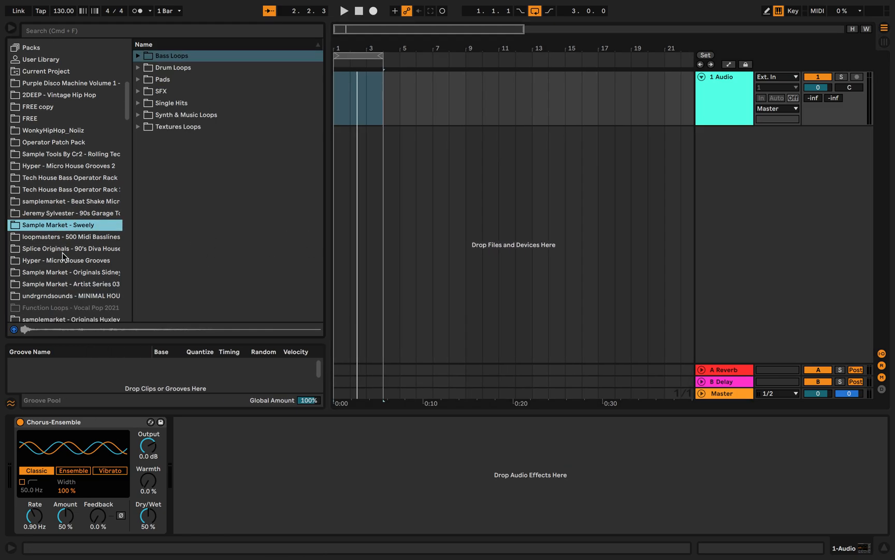
{"action": "left_click", "coordinate": [63, 253]}
{"action": "left_click", "coordinate": [70, 180]}
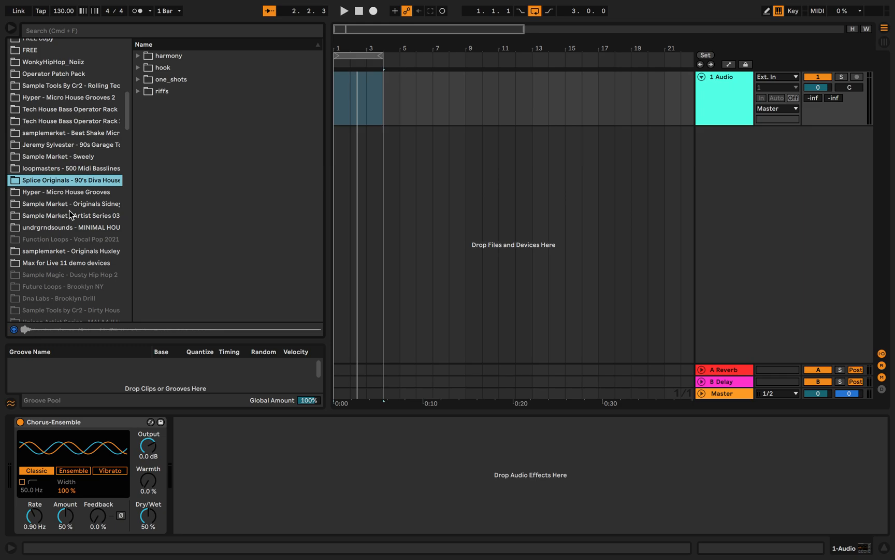
{"action": "left_click", "coordinate": [70, 210]}
{"action": "scroll", "coordinate": [88, 171], "scroll_direction": "up", "scroll_amount": 8}
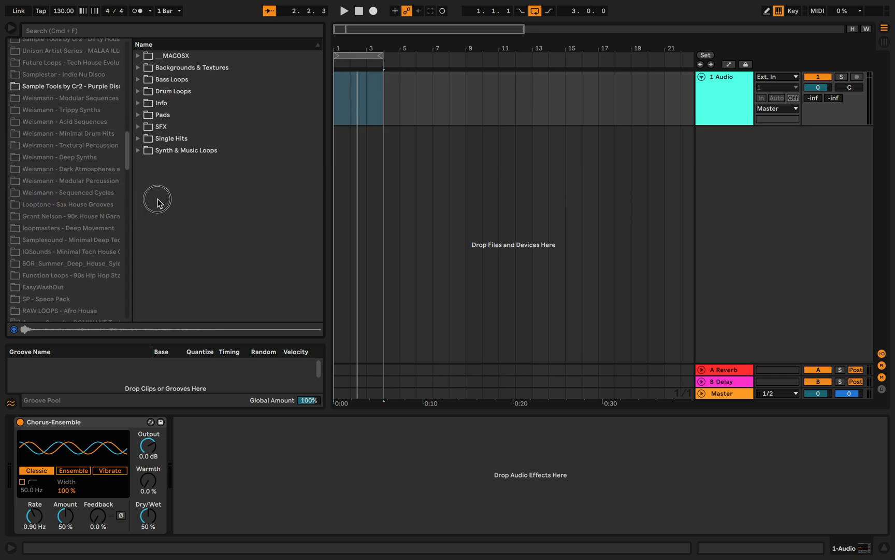
{"action": "scroll", "coordinate": [86, 165], "scroll_direction": "down", "scroll_amount": 6}
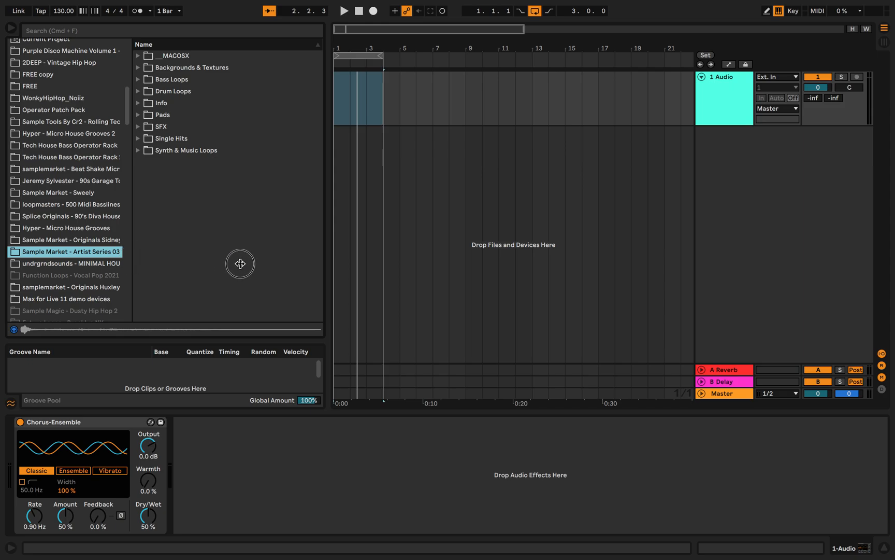
Open the name of the Sample Market - Artist Series 03 folder for editing to read it in full
{"action": "right_click", "coordinate": [108, 252]}
{"action": "left_click", "coordinate": [118, 259]}
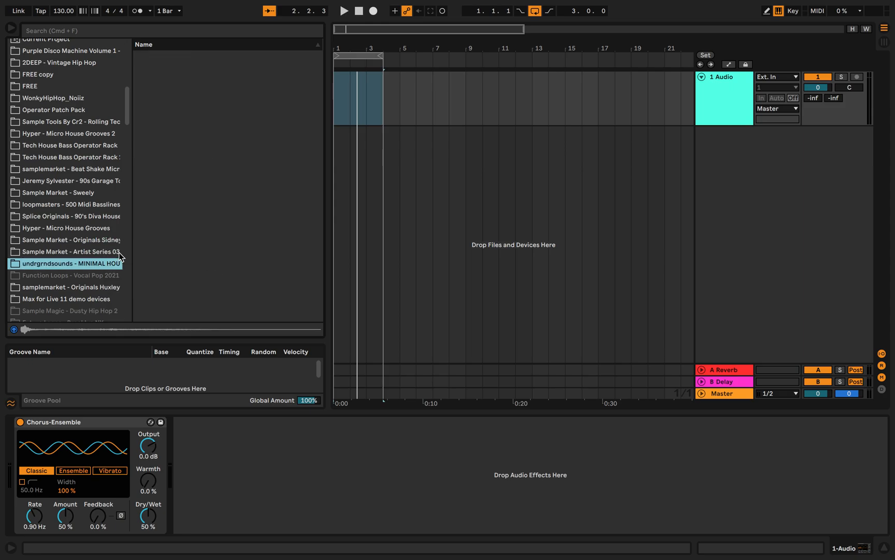
{"action": "scroll", "coordinate": [119, 254], "scroll_direction": "up", "scroll_amount": 3}
{"action": "right_click", "coordinate": [110, 304]}
{"action": "left_click", "coordinate": [121, 305]}
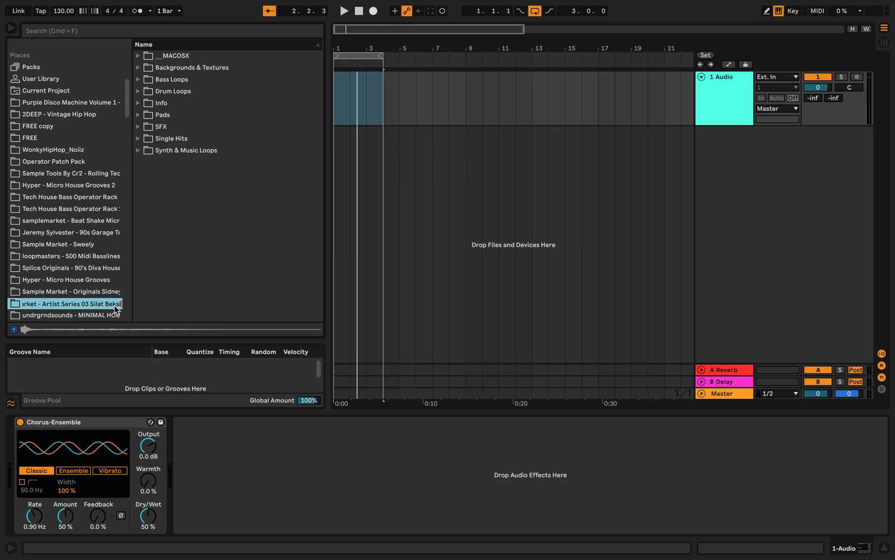
{"action": "key", "text": "Return"}
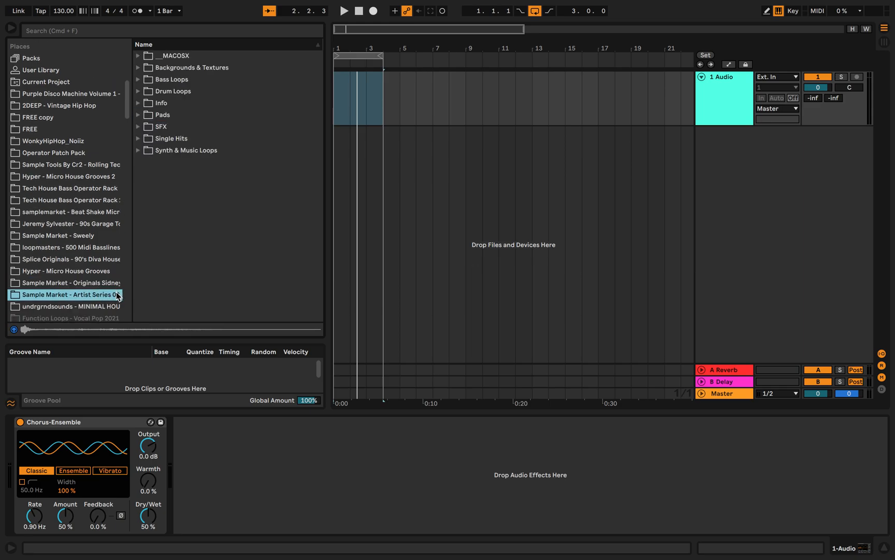
Place SN_SB_124_S&C_05.wav from the Snare & Clap Loops folder on a new track and extend it to bar 9
{"action": "left_click", "coordinate": [138, 92]}
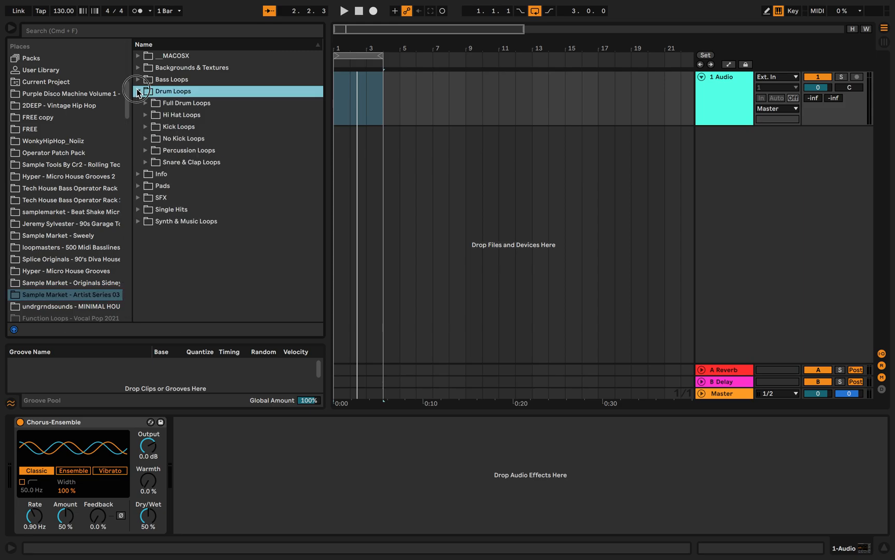
{"action": "left_click", "coordinate": [151, 163]}
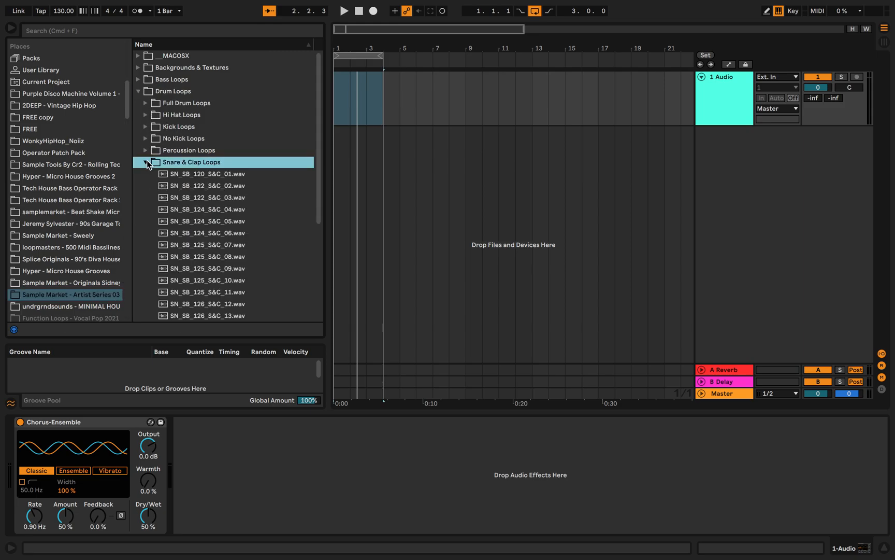
{"action": "left_click", "coordinate": [198, 222]}
{"action": "left_click_drag", "start_coordinate": [198, 224], "coordinate": [468, 135]}
Set the arrangement loop to the eight bars of the snare and clap clip and play it
{"action": "key", "text": "super+l"}
{"action": "key", "text": "super+l"}
{"action": "key", "text": "super+l"}
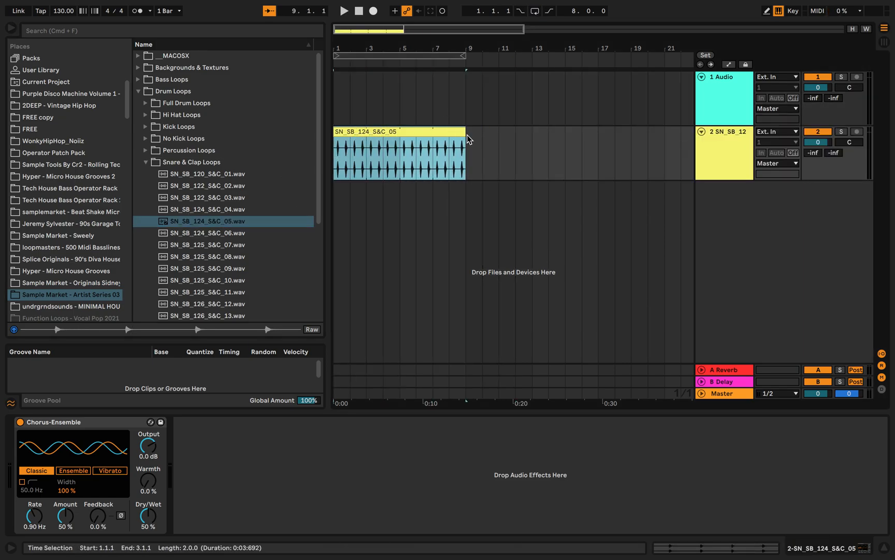
{"action": "key", "text": "space"}
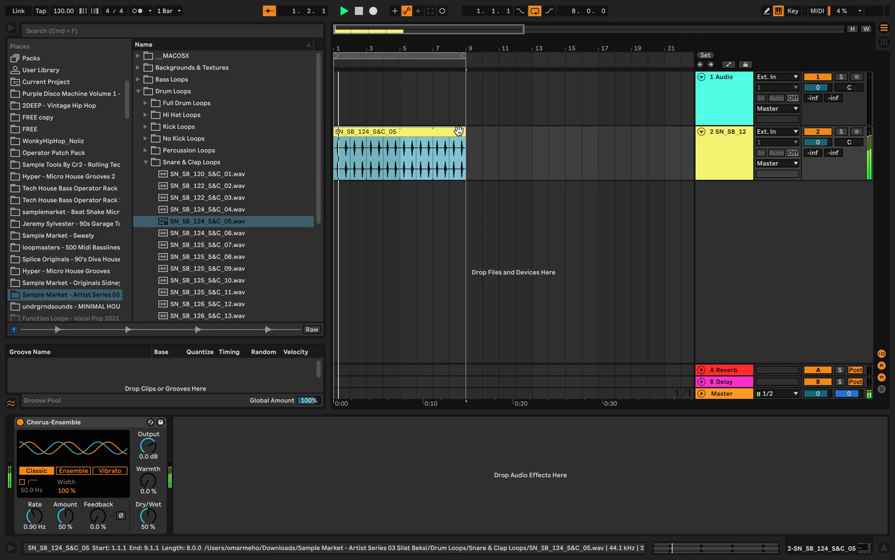
Set the project tempo to 128 BPM while playing back the snare and clap loop
{"action": "left_click", "coordinate": [63, 10]}
{"action": "type", "text": "126"}
{"action": "key", "text": "Return"}
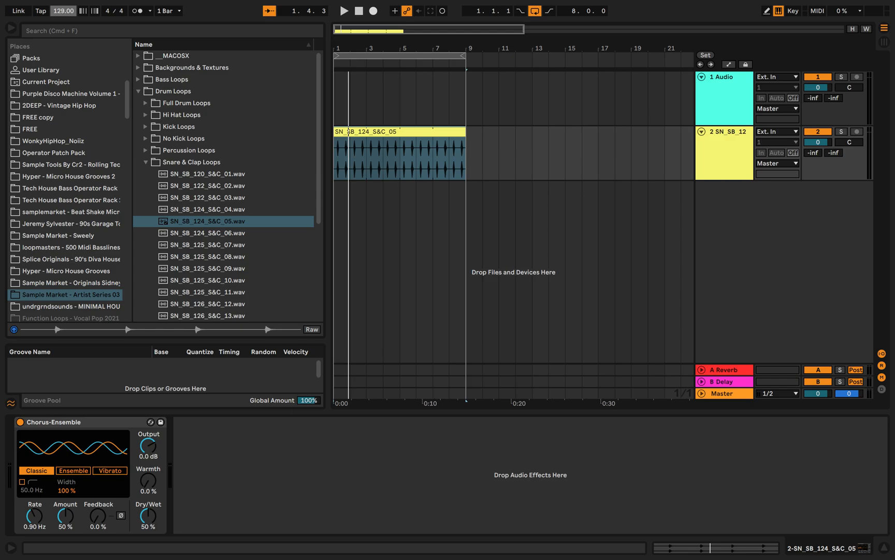
{"action": "key", "text": "space"}
{"action": "scroll", "coordinate": [69, 11], "scroll_direction": "up", "scroll_amount": 1}
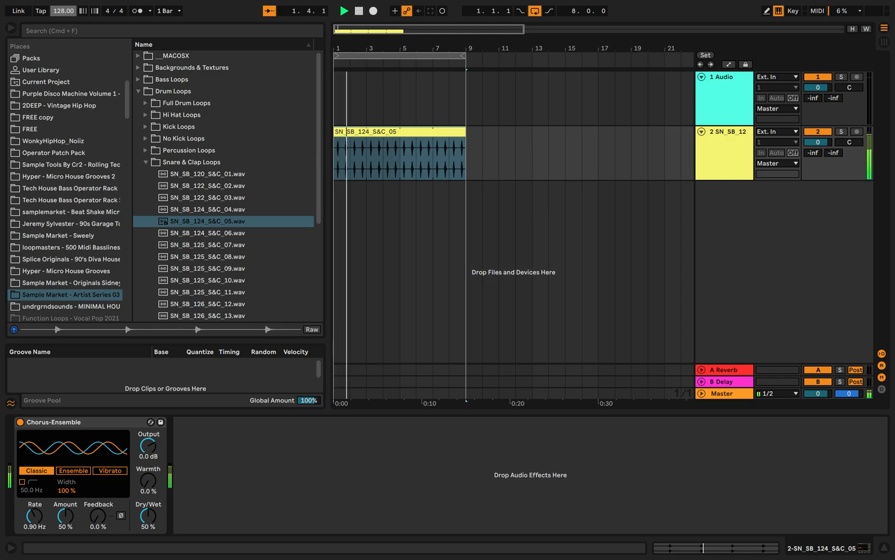
Audition the percussion loops and place SN_SB_120_Percussion_Loop_01.wav on a new track at bar 1, extended to bar 9
{"action": "left_click", "coordinate": [146, 162]}
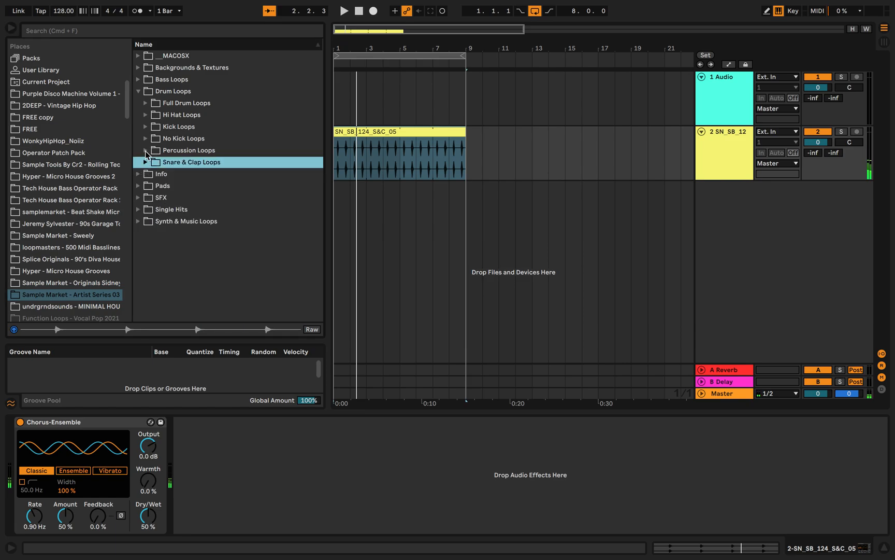
{"action": "left_click", "coordinate": [145, 150]}
{"action": "left_click", "coordinate": [248, 200]}
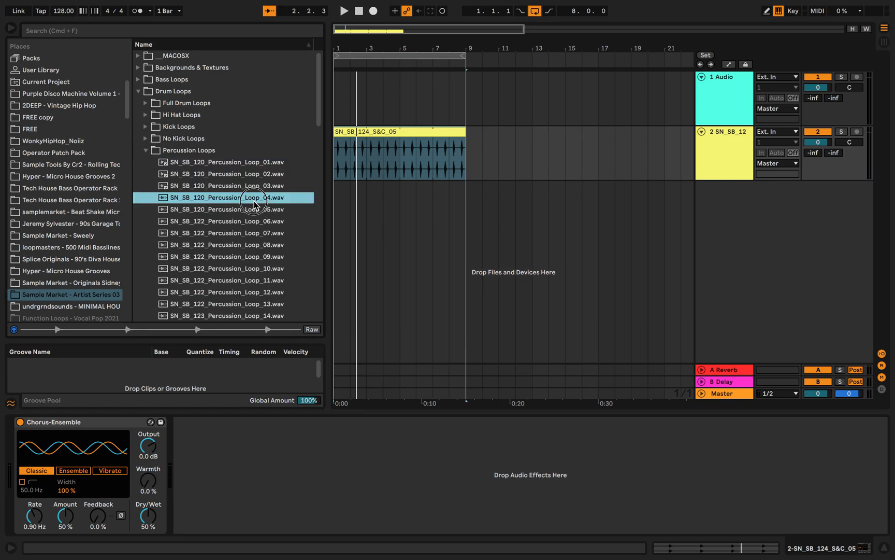
{"action": "key", "text": "Down"}
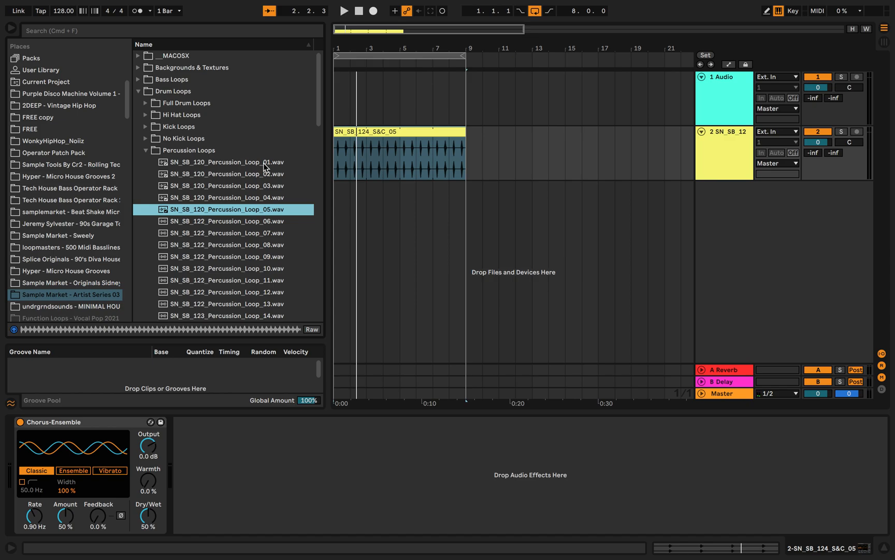
{"action": "left_click", "coordinate": [263, 163]}
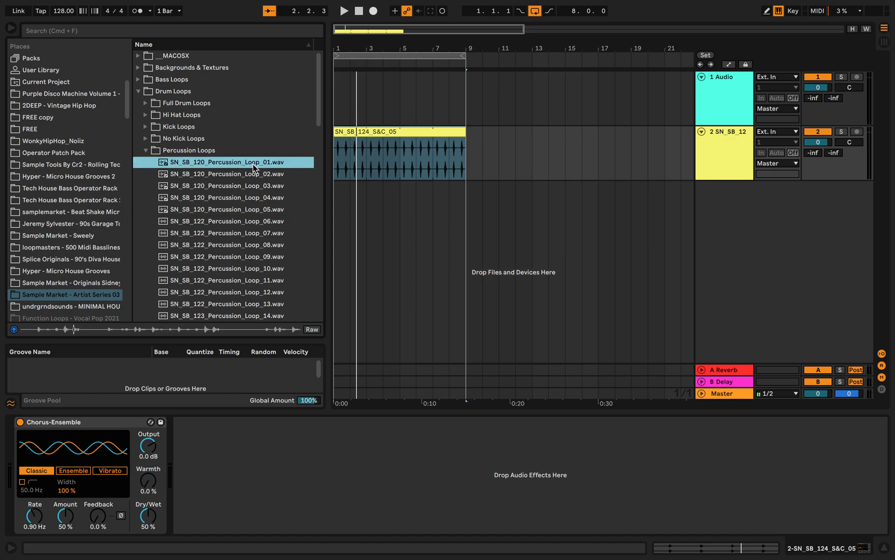
{"action": "left_click_drag", "start_coordinate": [251, 167], "coordinate": [338, 192]}
{"action": "key", "text": "space"}
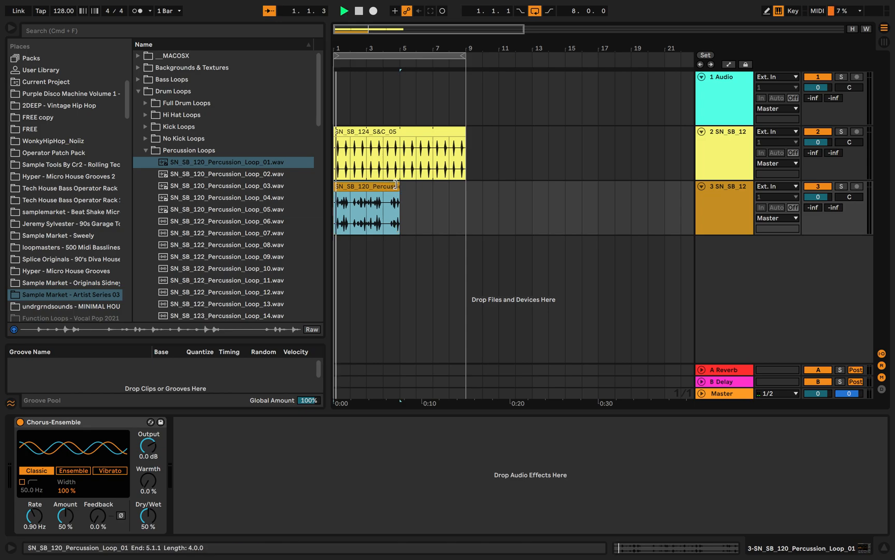
{"action": "left_click_drag", "start_coordinate": [396, 184], "coordinate": [465, 185]}
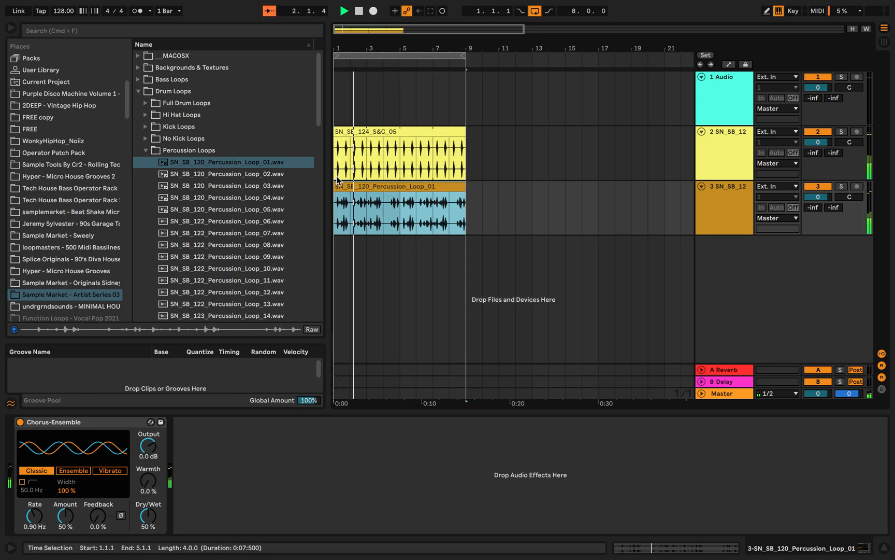
Hide the Groove Pool and audition samples from the Kick Loops folder up to SN_SB_124_Kick_05.wav
{"action": "left_click", "coordinate": [147, 150]}
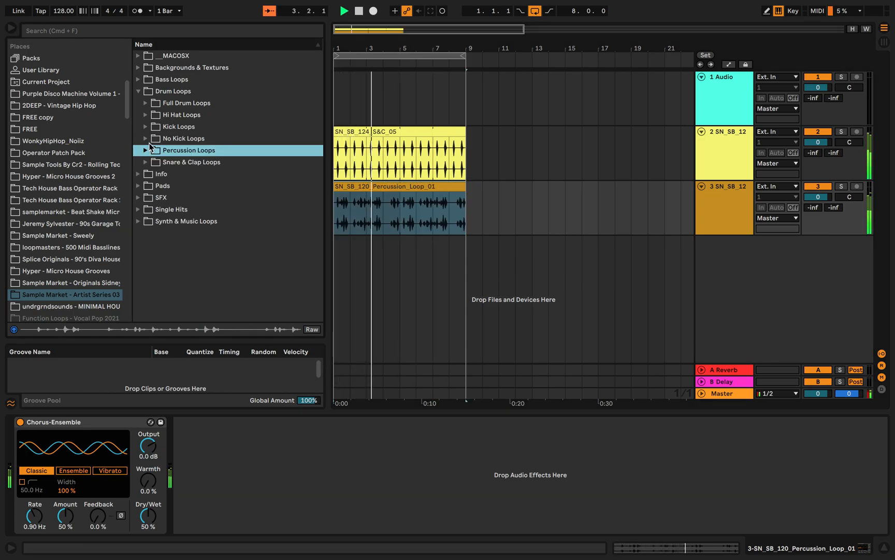
{"action": "left_click", "coordinate": [12, 403]}
{"action": "left_click", "coordinate": [146, 126]}
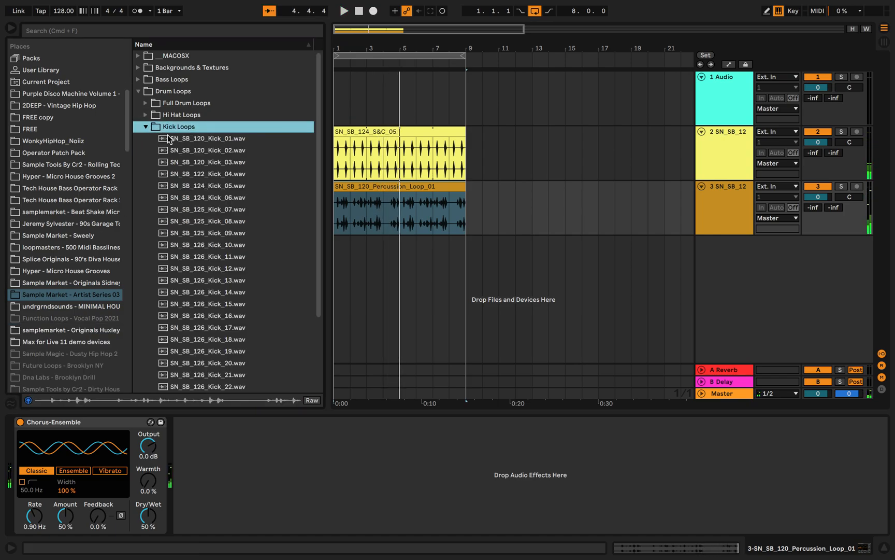
{"action": "left_click", "coordinate": [169, 139]}
{"action": "left_click", "coordinate": [201, 155]}
{"action": "left_click", "coordinate": [219, 178]}
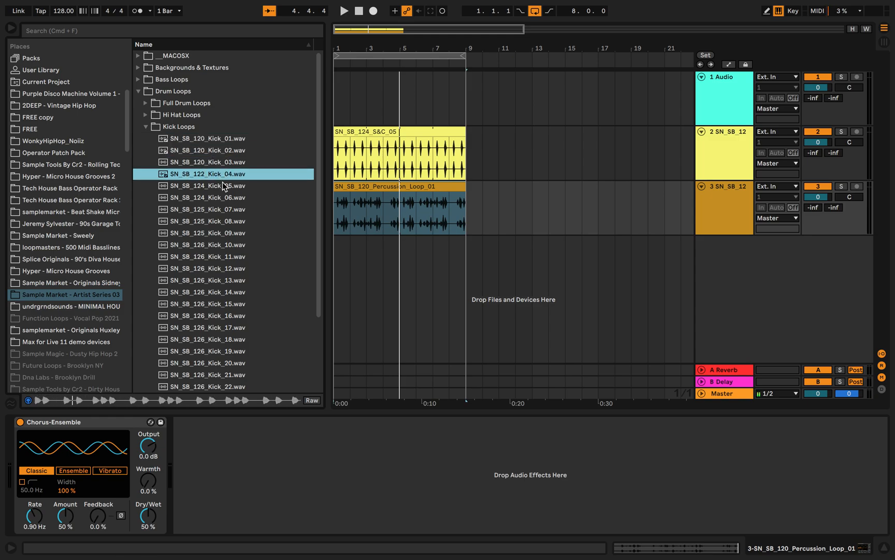
{"action": "left_click", "coordinate": [224, 186]}
Place SN_SB_124_Kick_05.wav on the first track, extend it to bar 9 and play the drums together
{"action": "left_click_drag", "start_coordinate": [225, 190], "coordinate": [461, 76]}
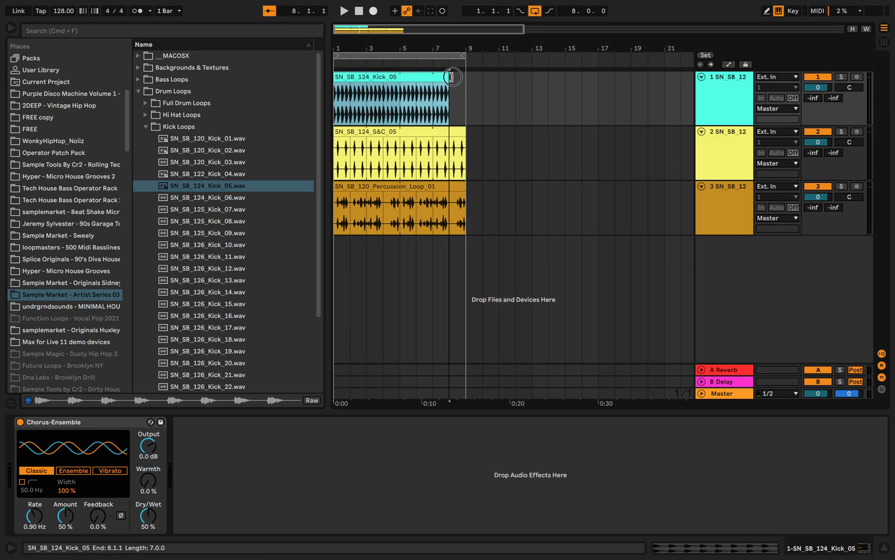
{"action": "key", "text": "space"}
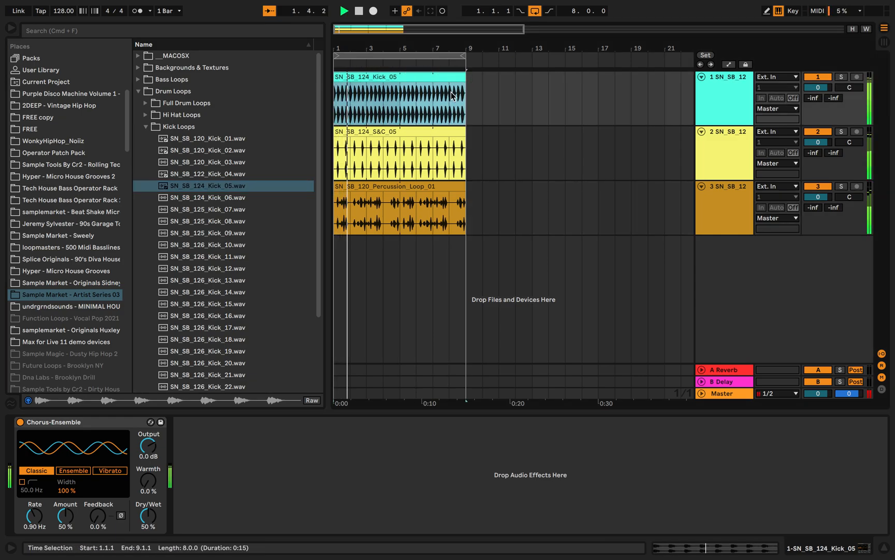
{"action": "key", "text": "space"}
Search the browser for "span" and load the SPAN plug-in on the Master track
{"action": "left_click", "coordinate": [248, 34]}
{"action": "type", "text": "span"}
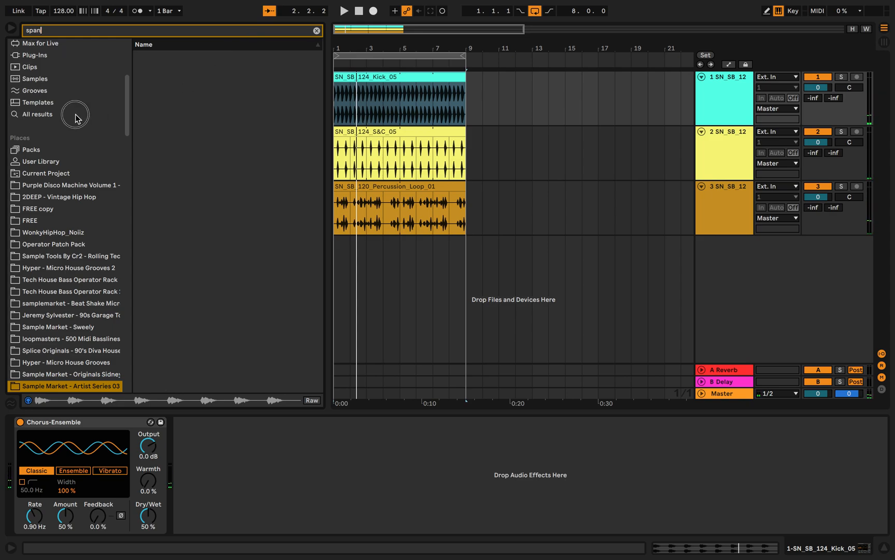
{"action": "left_click", "coordinate": [75, 115]}
{"action": "left_click_drag", "start_coordinate": [158, 91], "coordinate": [730, 394]}
{"action": "left_click_drag", "start_coordinate": [470, 57], "coordinate": [705, 215]}
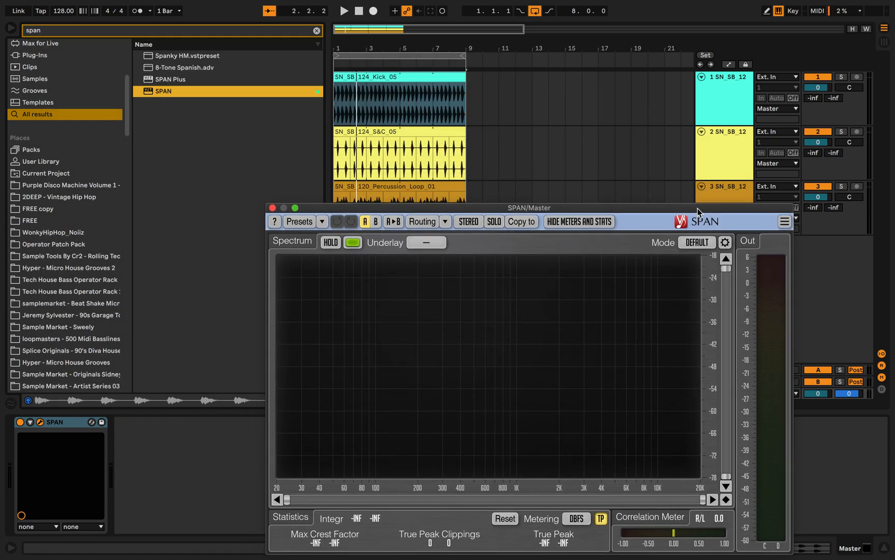
Change the spectrum colour in SPAN to red
{"action": "left_click", "coordinate": [336, 98]}
{"action": "left_click_drag", "start_coordinate": [413, 210], "coordinate": [441, 157]}
{"action": "left_click", "coordinate": [381, 187]}
{"action": "left_click", "coordinate": [382, 249]}
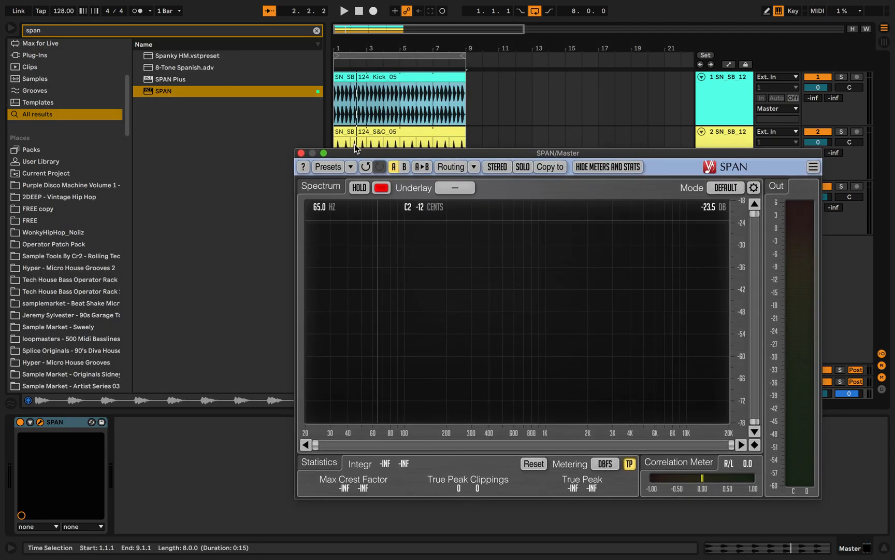
Play the drum loop and examine its frequency spectrum in SPAN
{"action": "key", "text": "space"}
{"action": "left_click_drag", "start_coordinate": [496, 149], "coordinate": [346, 177]}
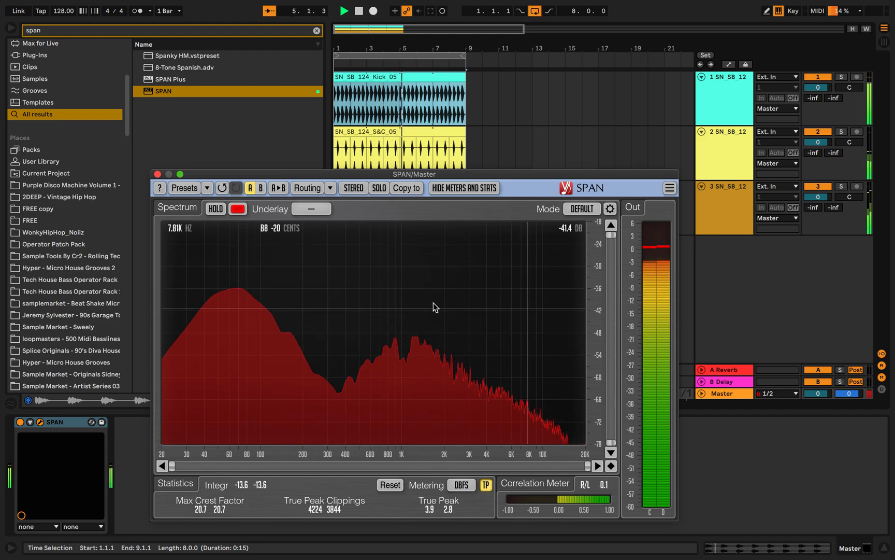
{"action": "left_click_drag", "start_coordinate": [231, 175], "coordinate": [249, 393]}
{"action": "left_click", "coordinate": [434, 222]}
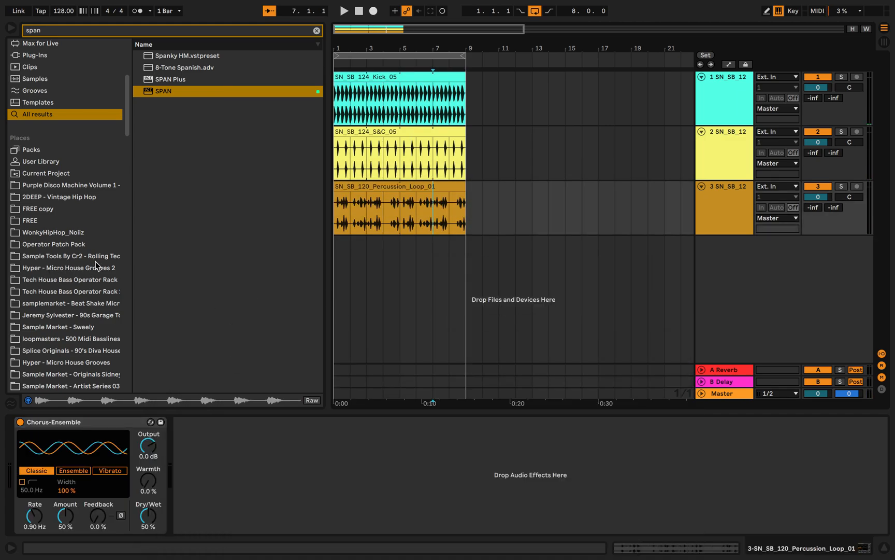
Clear the browser search and open the Hi Hat Loops folder in Sample Market - Artist Series 03
{"action": "left_click", "coordinate": [87, 372]}
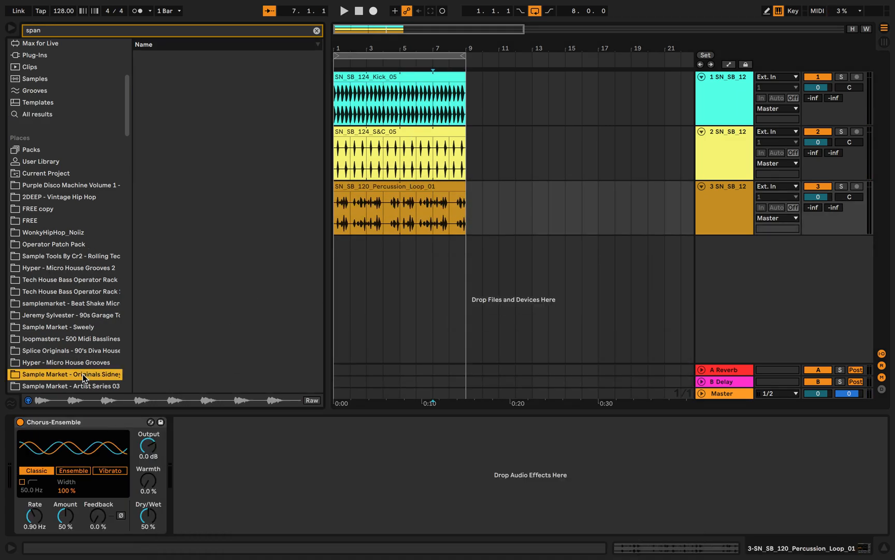
{"action": "scroll", "coordinate": [83, 378], "scroll_direction": "down", "scroll_amount": 3}
{"action": "left_click", "coordinate": [110, 323]}
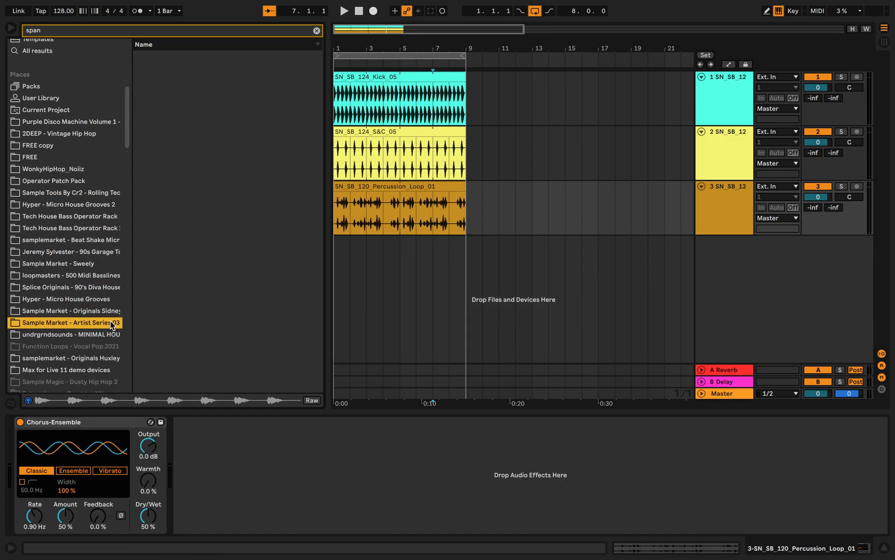
{"action": "left_click", "coordinate": [317, 31]}
{"action": "left_click", "coordinate": [146, 126]}
{"action": "left_click", "coordinate": [146, 115]}
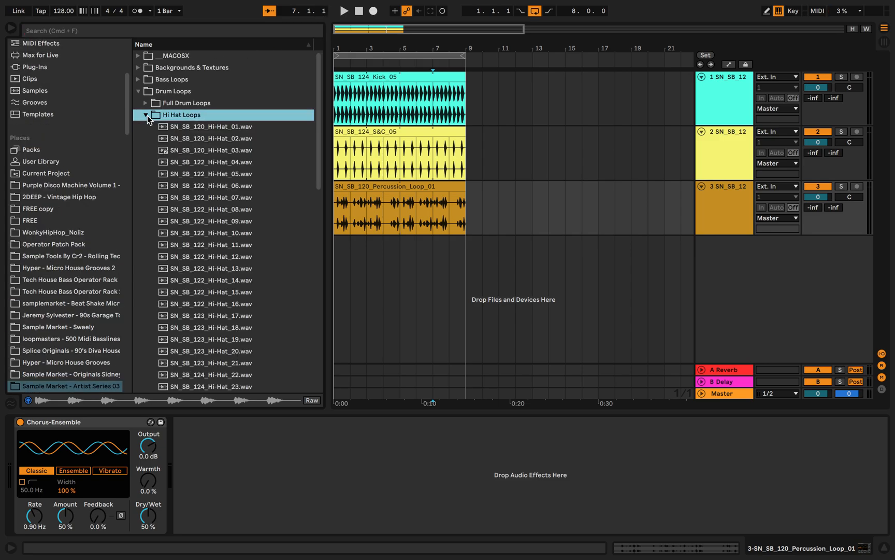
Audition SN_SB_120_Hi-Hat_03.wav, place it on a new fourth track spanning bars 1 to 9 and play the arrangement
{"action": "left_click", "coordinate": [208, 150]}
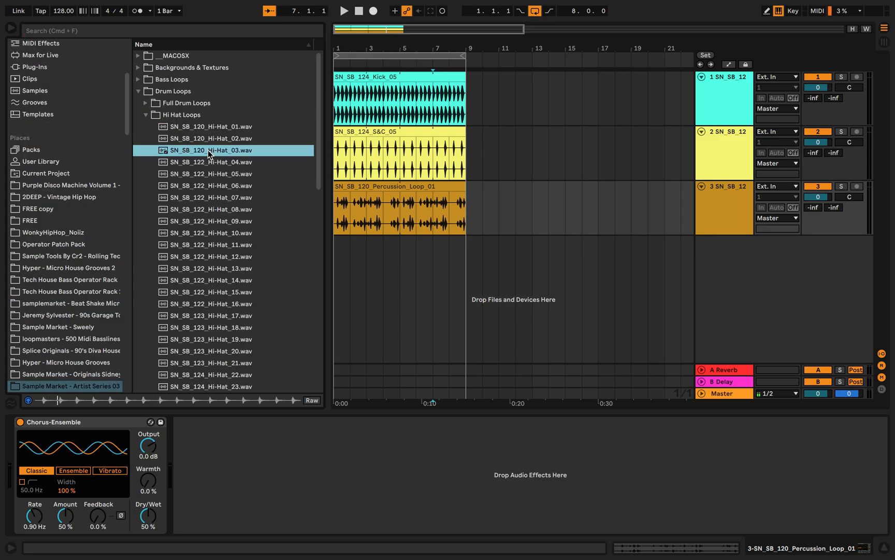
{"action": "left_click_drag", "start_coordinate": [208, 149], "coordinate": [339, 268]}
{"action": "key", "text": "space"}
{"action": "left_click", "coordinate": [483, 247]}
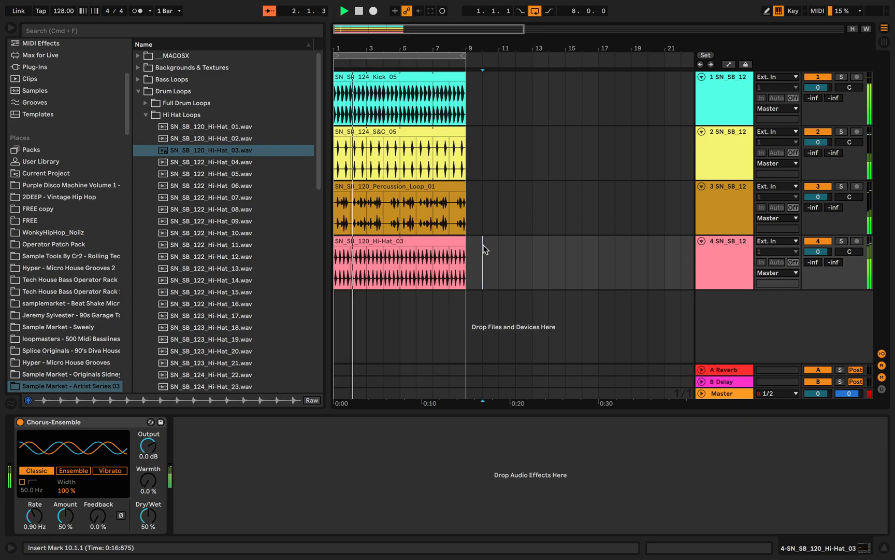
Stop playback and split the hi-hat clip on track 4 at 3.4.1 and 3.3.3
{"action": "left_click", "coordinate": [555, 256]}
{"action": "key", "text": "space"}
{"action": "scroll", "coordinate": [387, 271], "scroll_direction": "up", "scroll_amount": 5}
{"action": "scroll", "coordinate": [387, 271], "scroll_direction": "left", "scroll_amount": 3}
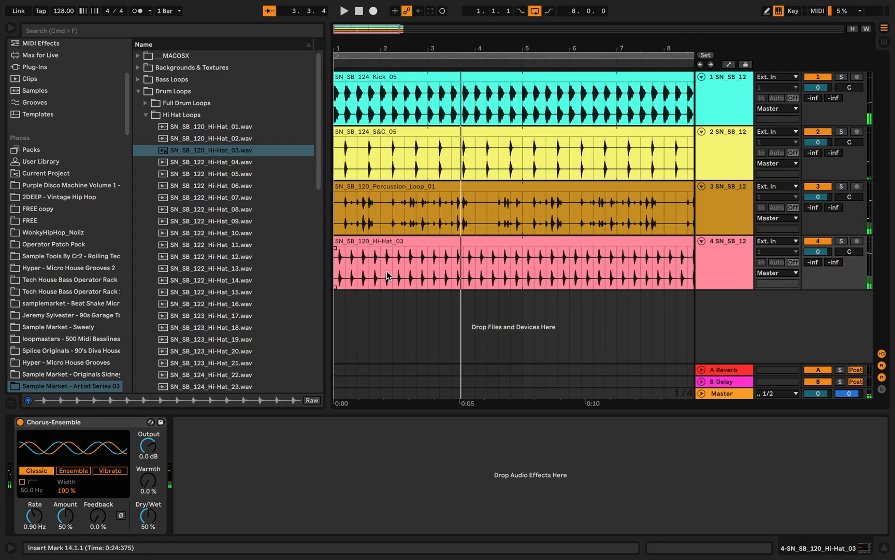
{"action": "left_click", "coordinate": [482, 262]}
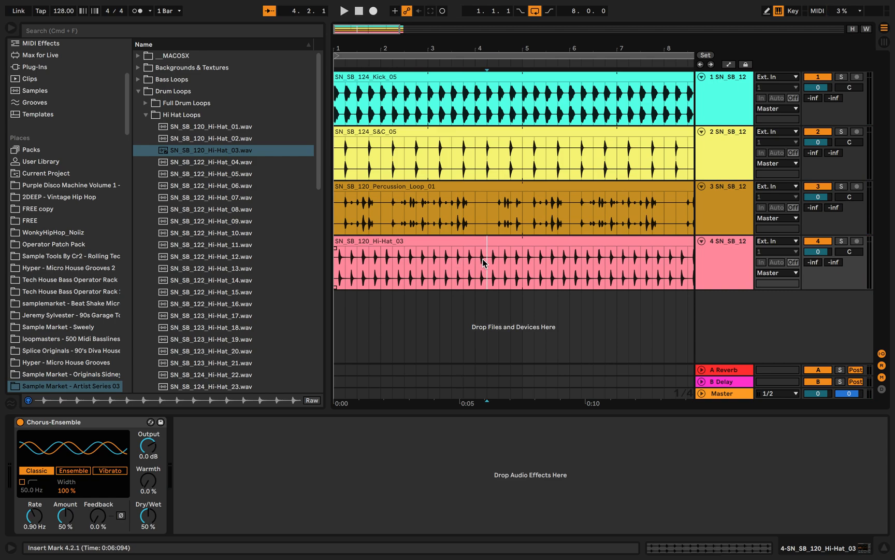
{"action": "scroll", "coordinate": [474, 260], "scroll_direction": "up", "scroll_amount": 5}
{"action": "scroll", "coordinate": [474, 260], "scroll_direction": "left", "scroll_amount": 1}
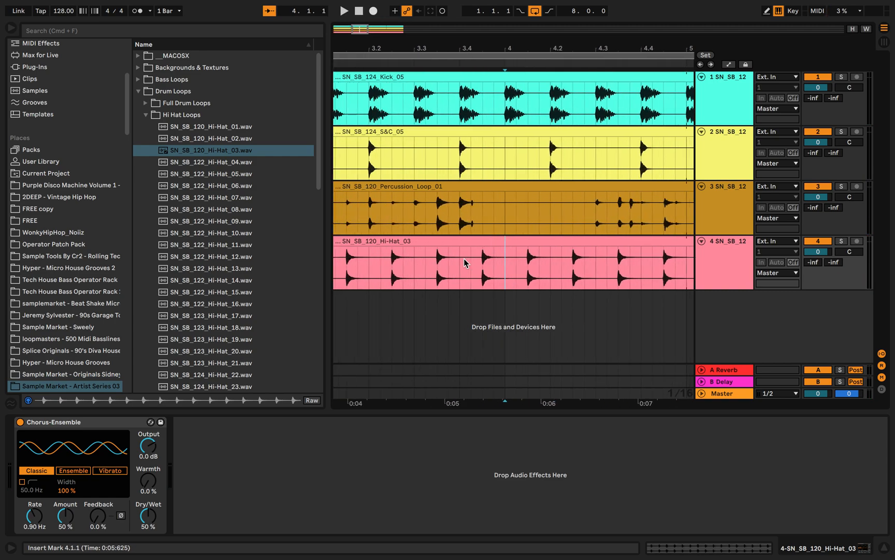
{"action": "key", "text": "super+e"}
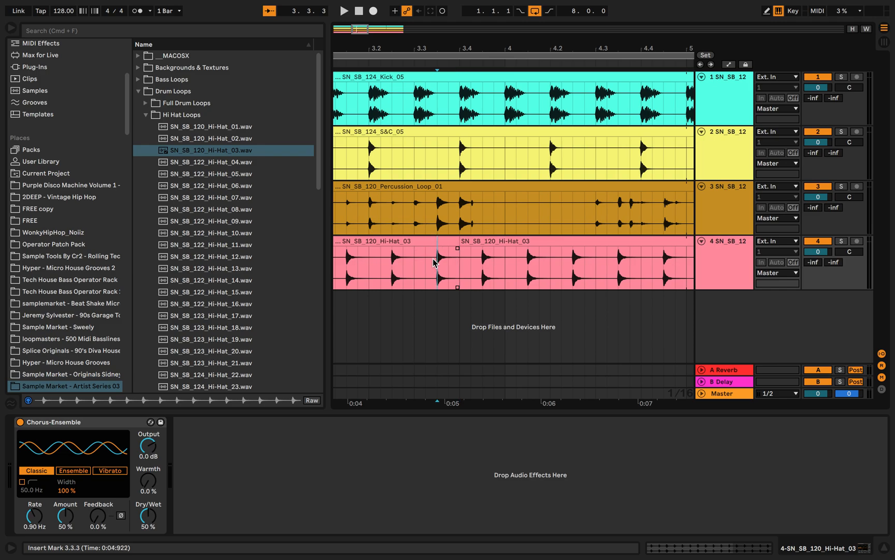
{"action": "key", "text": "super+e"}
Duplicate the short hi-hat slice between 3.3.3 and 3.4.1 twice, filling up to bar 4
{"action": "left_click", "coordinate": [446, 240]}
{"action": "key", "text": "super+d"}
{"action": "key", "text": "super+d"}
{"action": "scroll", "coordinate": [445, 241], "scroll_direction": "down", "scroll_amount": 10}
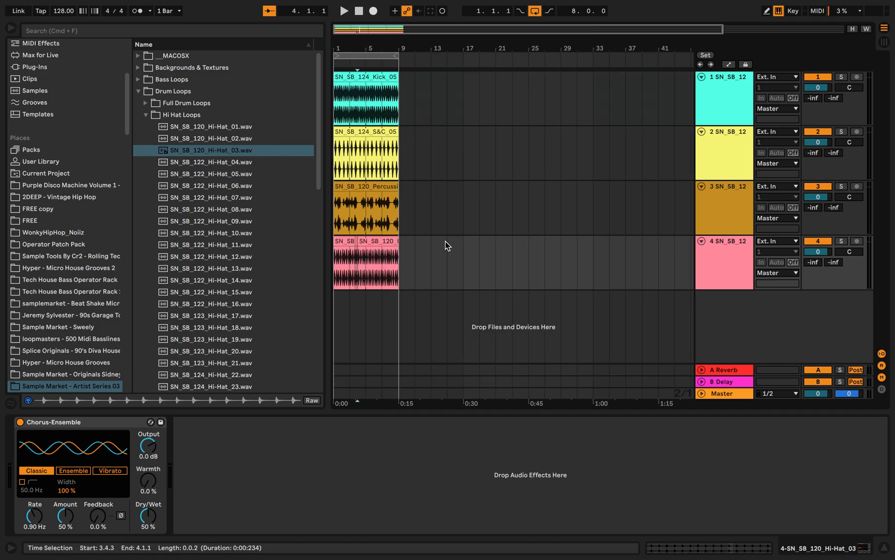
{"action": "scroll", "coordinate": [481, 261], "scroll_direction": "up", "scroll_amount": 6}
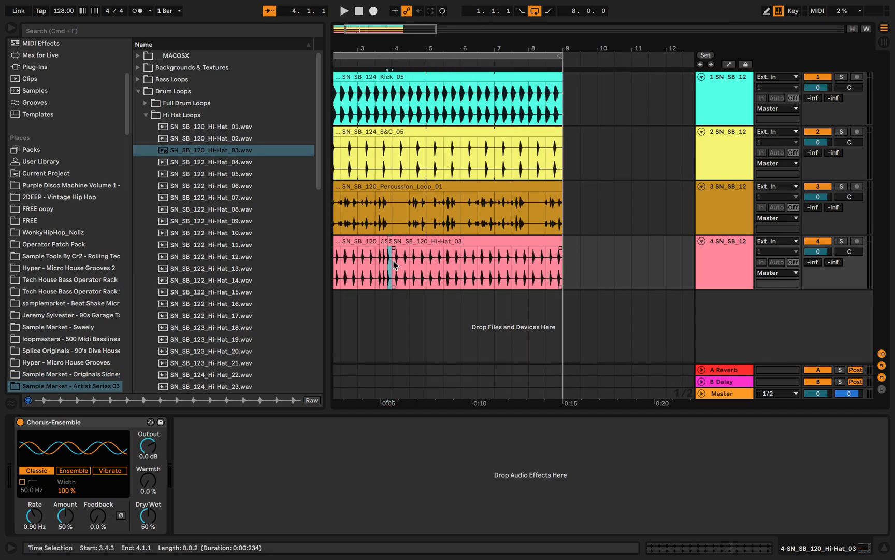
Consolidate the hi-hat slices from bar 1 to bar 4 into a single clip
{"action": "left_click", "coordinate": [471, 260]}
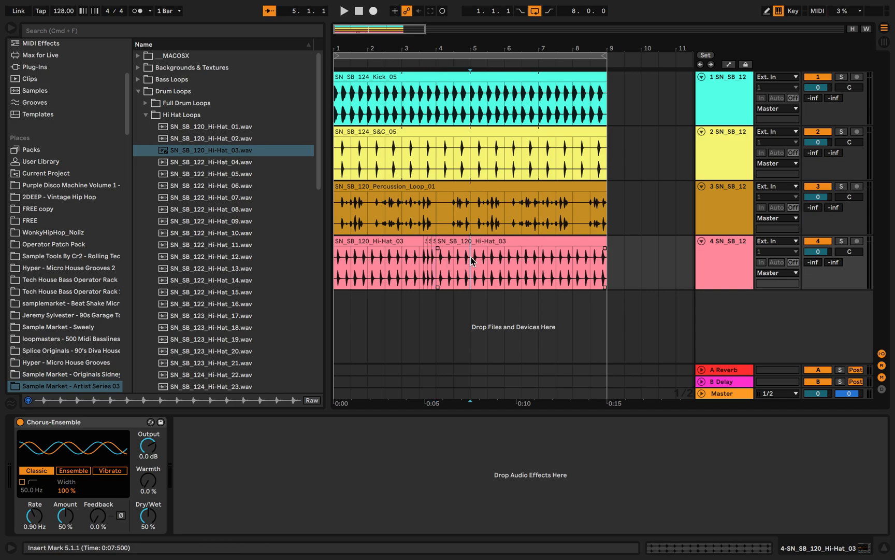
{"action": "left_click_drag", "start_coordinate": [440, 257], "coordinate": [311, 270]}
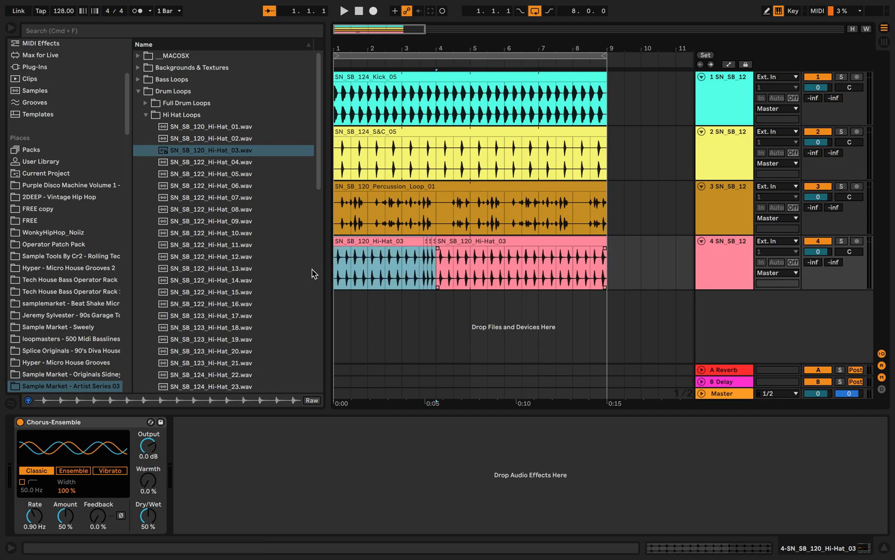
{"action": "key", "text": "super+j"}
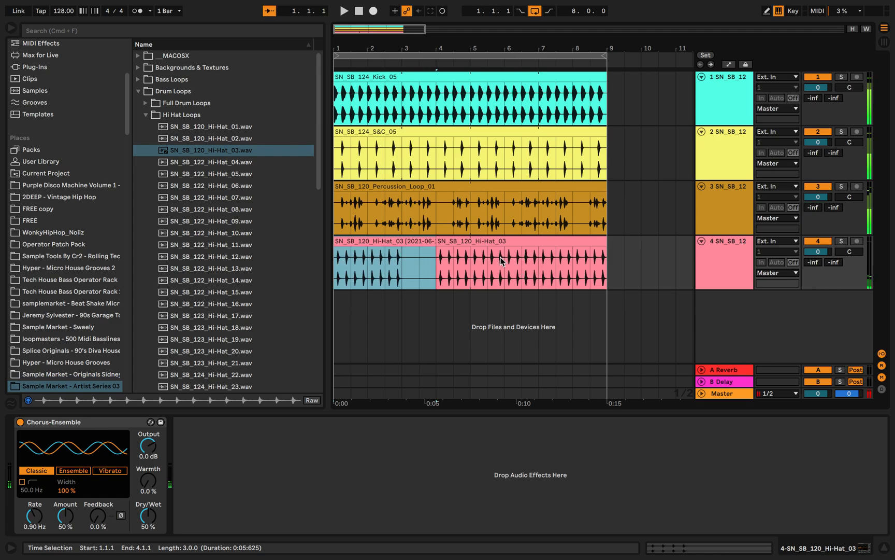
Turn on looping for the consolidated hi-hat clip and extend it to bar 9
{"action": "double_click", "coordinate": [428, 240]}
{"action": "left_click", "coordinate": [88, 260]}
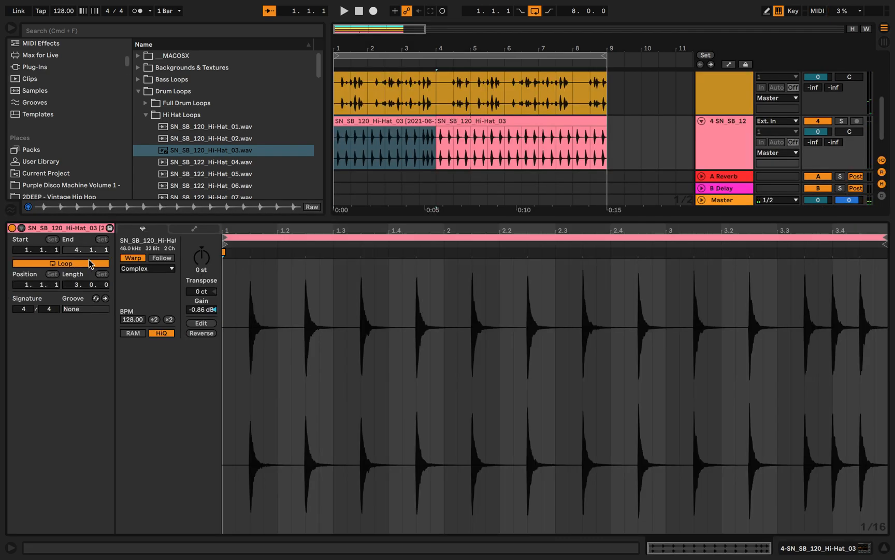
{"action": "left_click_drag", "start_coordinate": [434, 120], "coordinate": [609, 142]}
{"action": "left_click", "coordinate": [729, 139]}
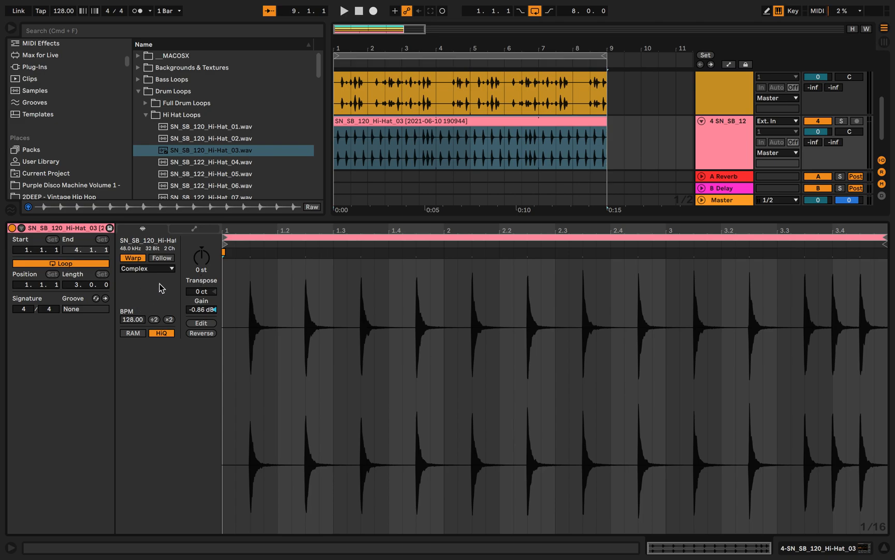
Switch the hi-hat clip's looping off and back on, and extend the clip from bar 4 to bar 9 again
{"action": "left_click", "coordinate": [93, 264]}
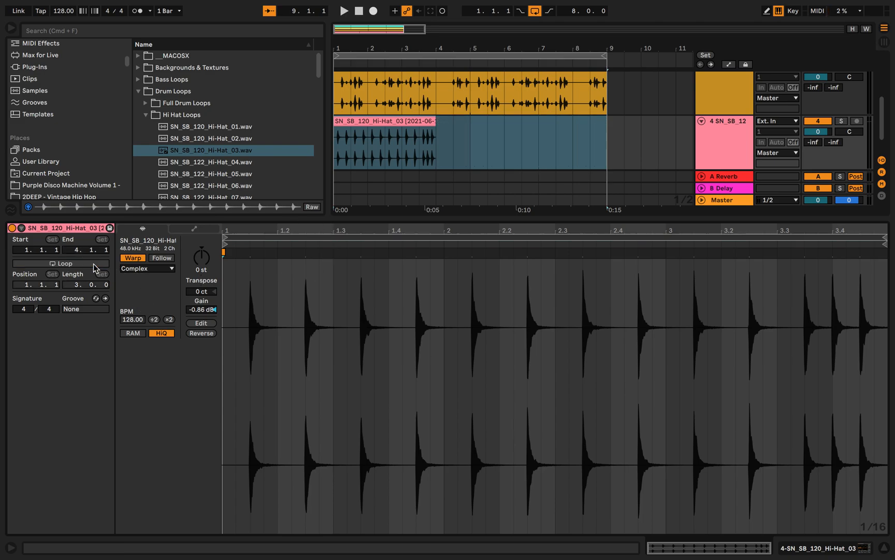
{"action": "left_click", "coordinate": [94, 263]}
{"action": "left_click_drag", "start_coordinate": [350, 218], "coordinate": [351, 519]}
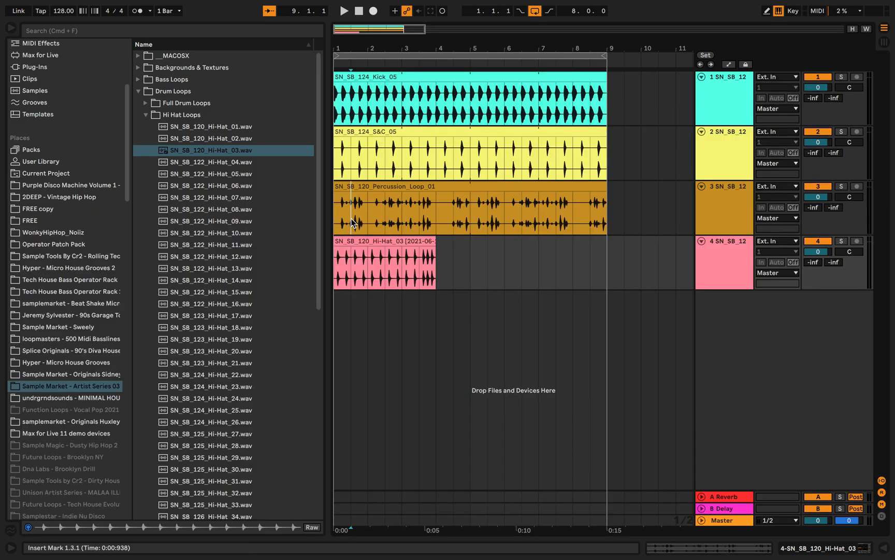
{"action": "left_click_drag", "start_coordinate": [435, 239], "coordinate": [608, 230]}
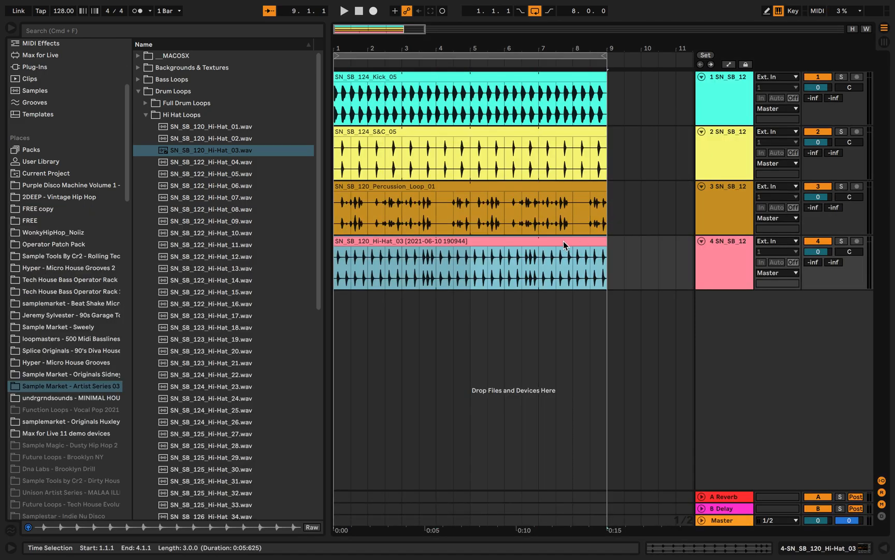
Play the arrangement from bar 1 and listen to the edited hi-hat pattern with the other loops
{"action": "left_click", "coordinate": [337, 264]}
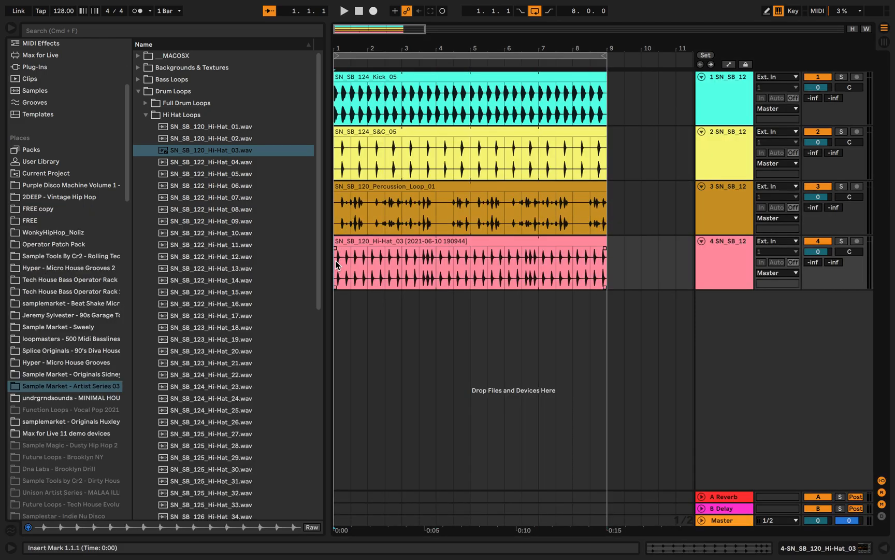
{"action": "key", "text": "space"}
{"action": "left_click", "coordinate": [399, 312]}
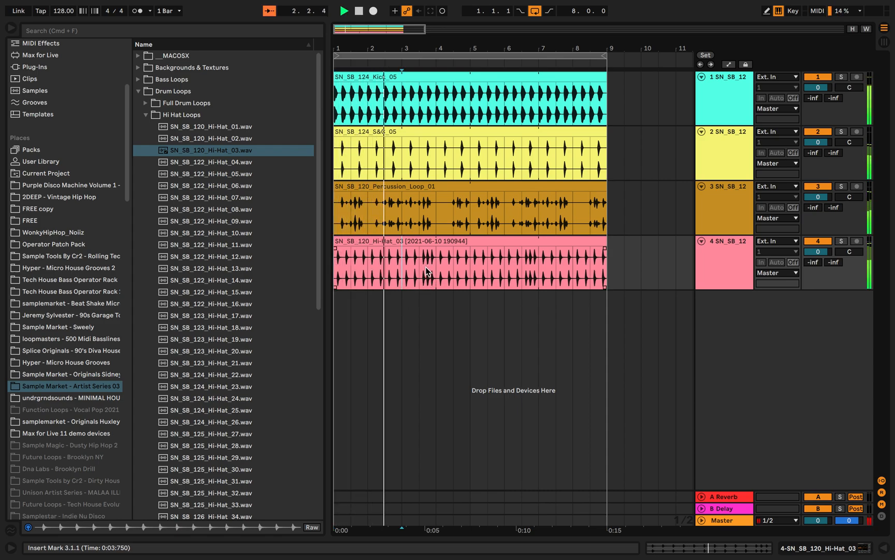
{"action": "left_click", "coordinate": [445, 302]}
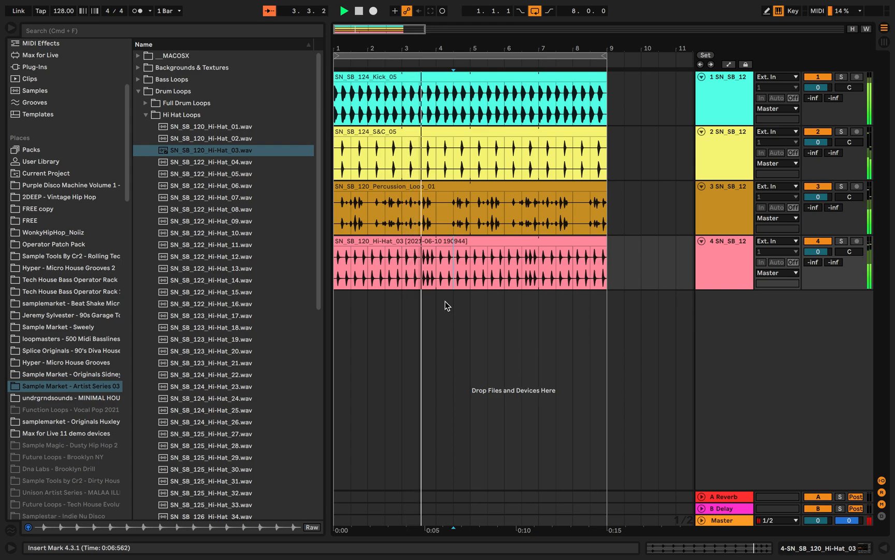
{"action": "left_click", "coordinate": [437, 302]}
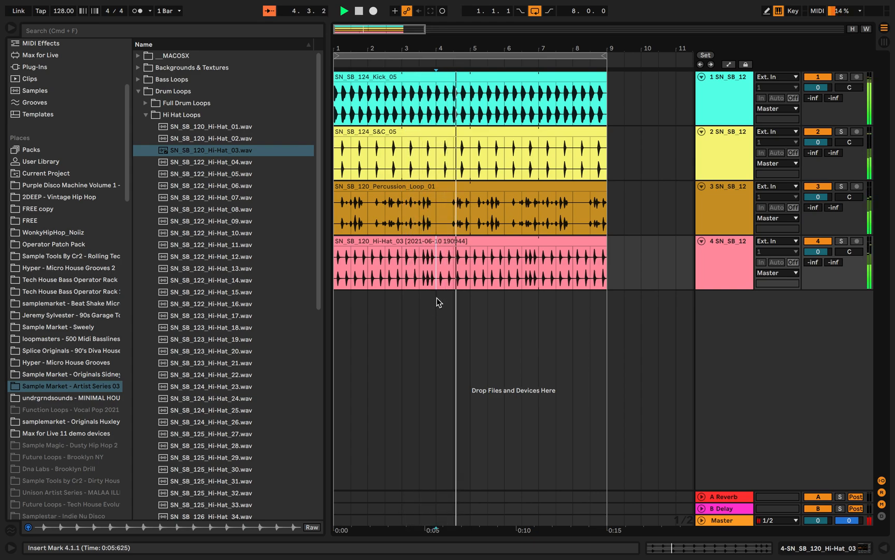
{"action": "left_click", "coordinate": [447, 339]}
{"action": "scroll", "coordinate": [447, 339], "scroll_direction": "up", "scroll_amount": 2}
{"action": "scroll", "coordinate": [448, 339], "scroll_direction": "down", "scroll_amount": 5}
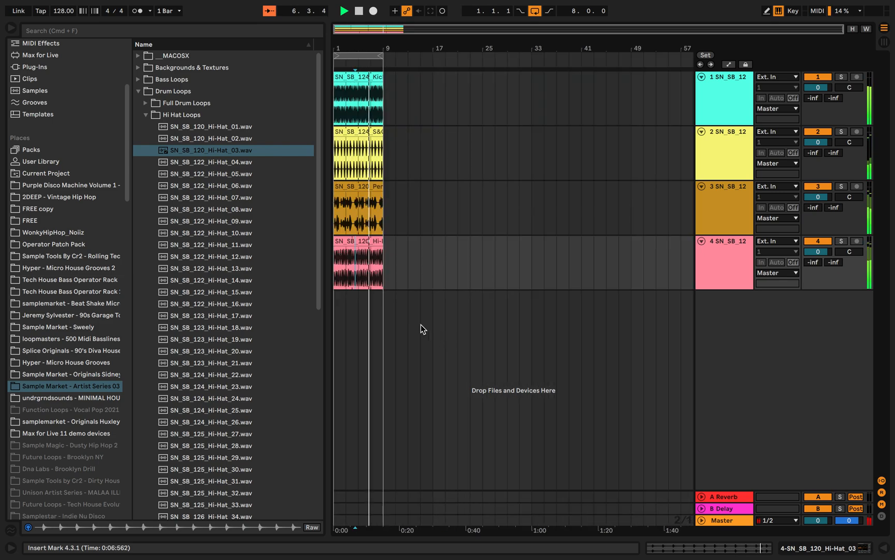
{"action": "scroll", "coordinate": [420, 324], "scroll_direction": "up", "scroll_amount": 3}
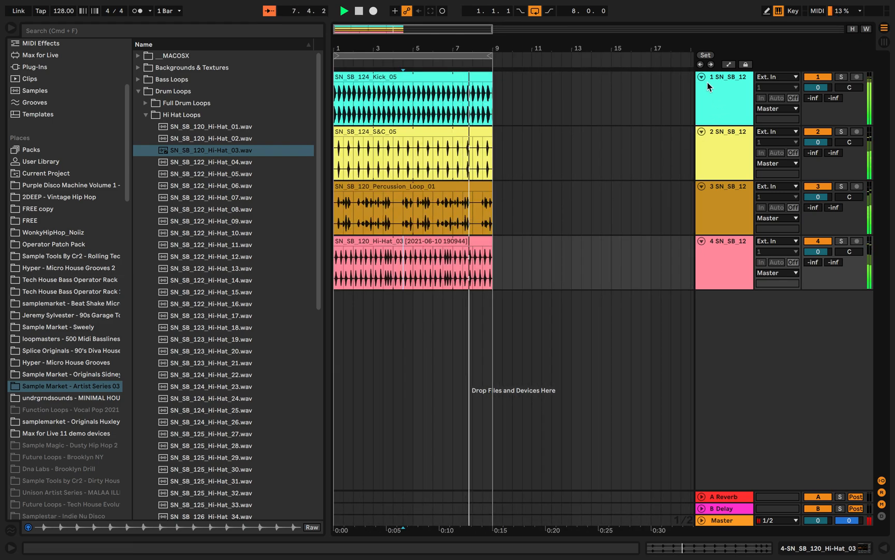
Fold all four loop tracks in the arrangement
{"action": "left_click", "coordinate": [702, 76]}
{"action": "left_click", "coordinate": [701, 89]}
{"action": "left_click", "coordinate": [702, 101]}
{"action": "left_click", "coordinate": [702, 155]}
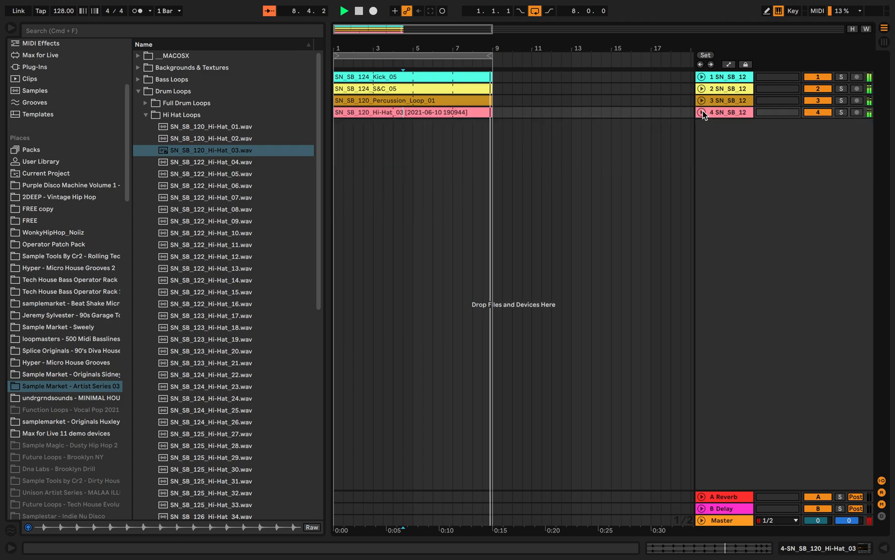
{"action": "left_click", "coordinate": [363, 162]}
{"action": "scroll", "coordinate": [363, 163], "scroll_direction": "down", "scroll_amount": 3}
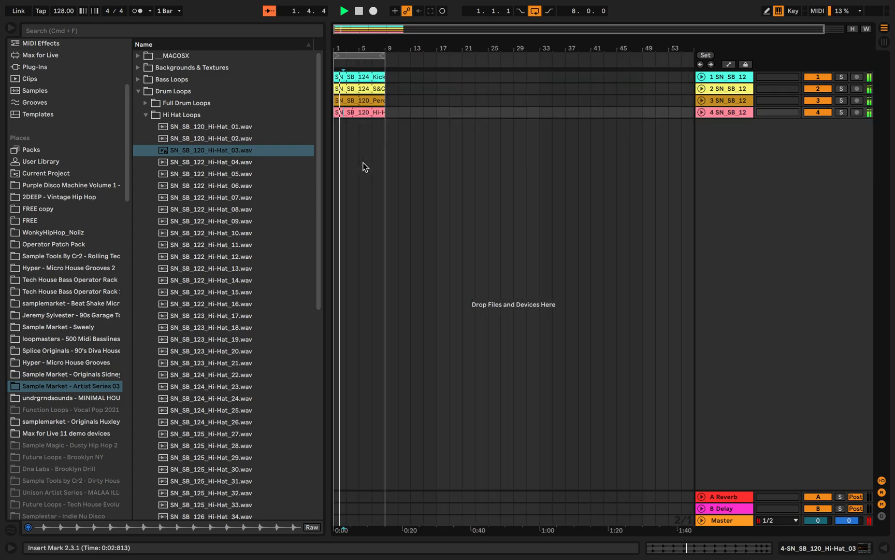
Insert a new audio track below the four loop tracks
{"action": "scroll", "coordinate": [386, 140], "scroll_direction": "up", "scroll_amount": 2}
{"action": "right_click", "coordinate": [796, 150]}
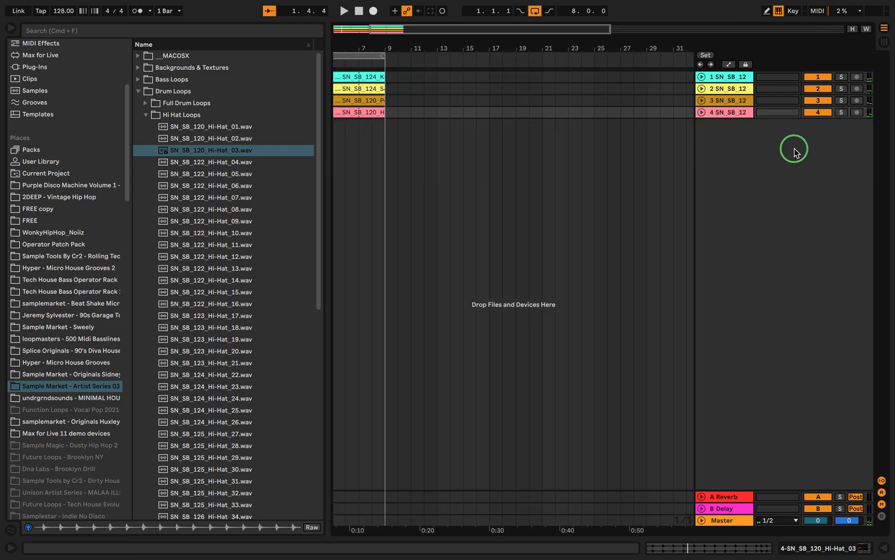
{"action": "left_click", "coordinate": [824, 154]}
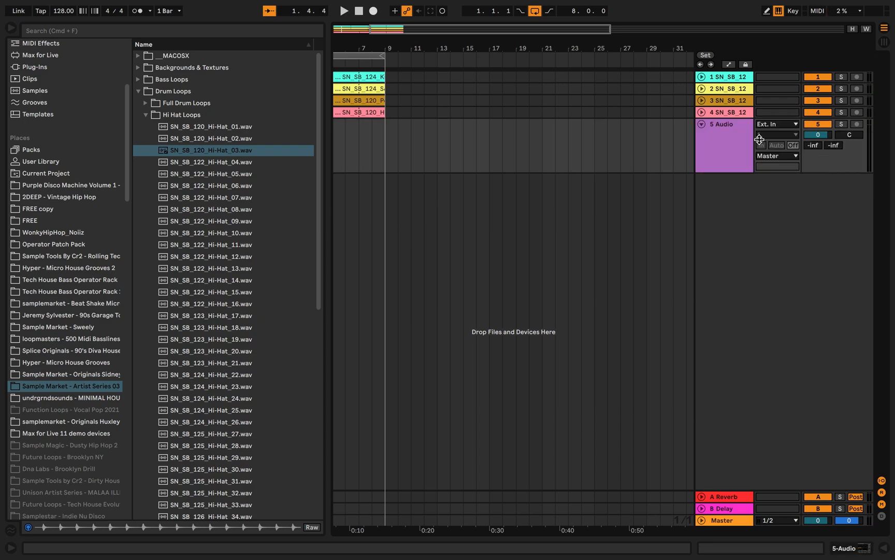
Unfold track 4 and place SN_SB_120_Hi-Hat_01.wav on track 5 across bars 1 to 9
{"action": "left_click", "coordinate": [701, 112]}
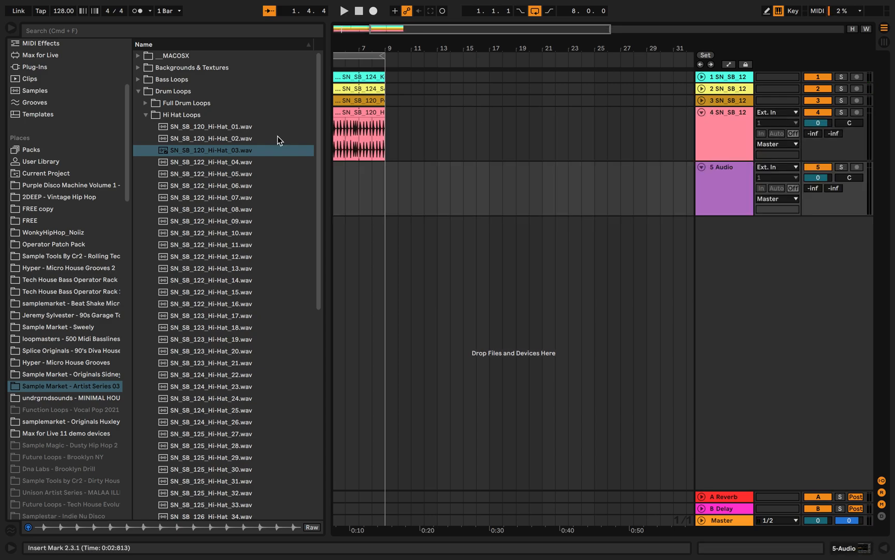
{"action": "left_click", "coordinate": [224, 129]}
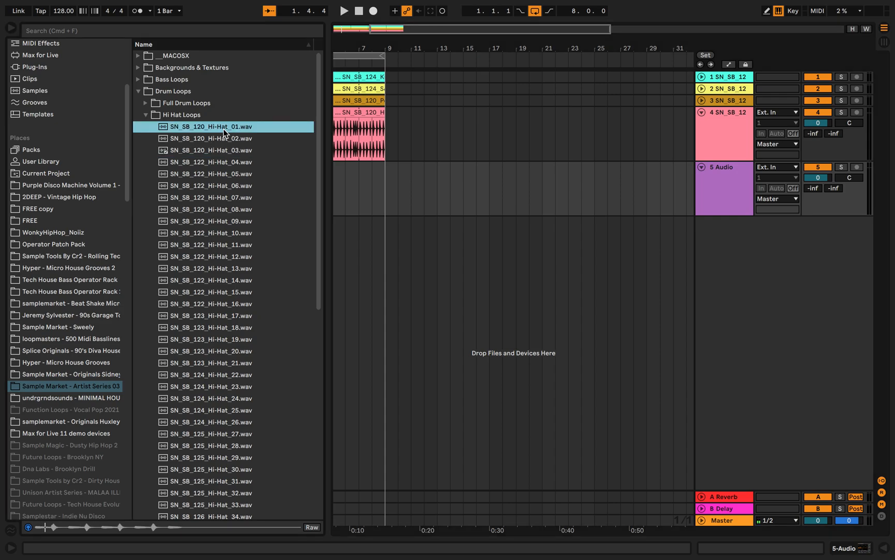
{"action": "left_click_drag", "start_coordinate": [218, 132], "coordinate": [433, 167]}
Play the arrangement and lower track 5's volume to -10.3 dB
{"action": "key", "text": "space"}
{"action": "double_click", "coordinate": [714, 186]}
{"action": "left_click_drag", "start_coordinate": [818, 177], "coordinate": [818, 208]}
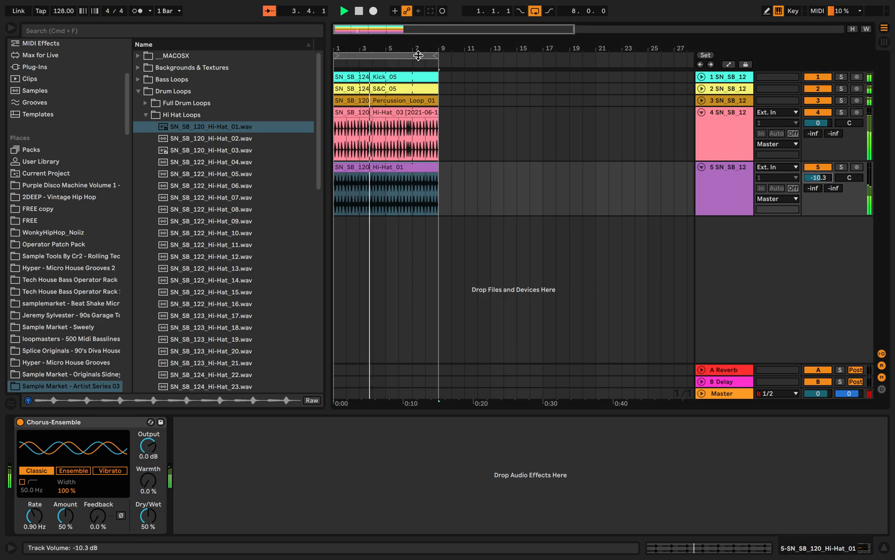
Search the browser for "eq" and add EQ Eight to track 5
{"action": "left_click", "coordinate": [246, 31]}
{"action": "type", "text": "eq"}
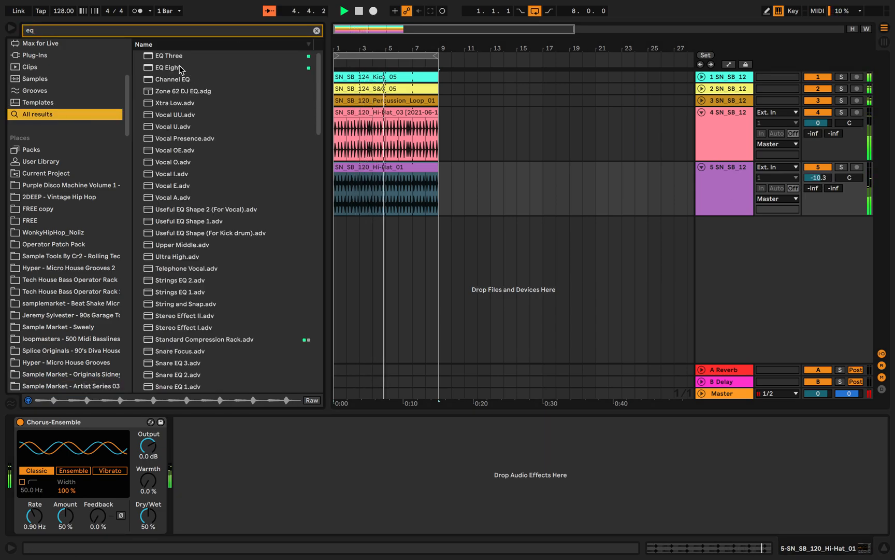
{"action": "left_click", "coordinate": [171, 69]}
{"action": "double_click", "coordinate": [170, 69]}
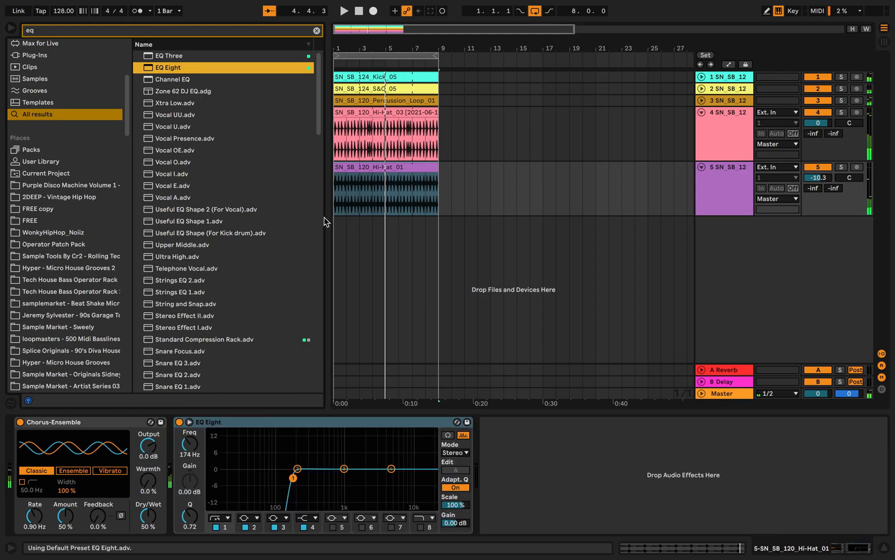
Enable band 8 in track 5's EQ Eight and set band 3's gain to -4.34 dB at 1000 Hz
{"action": "left_click", "coordinate": [419, 527]}
{"action": "left_click_drag", "start_coordinate": [344, 468], "coordinate": [345, 483]}
Copy track 5's EQ Eight onto track 4 and start playback
{"action": "left_click", "coordinate": [378, 430]}
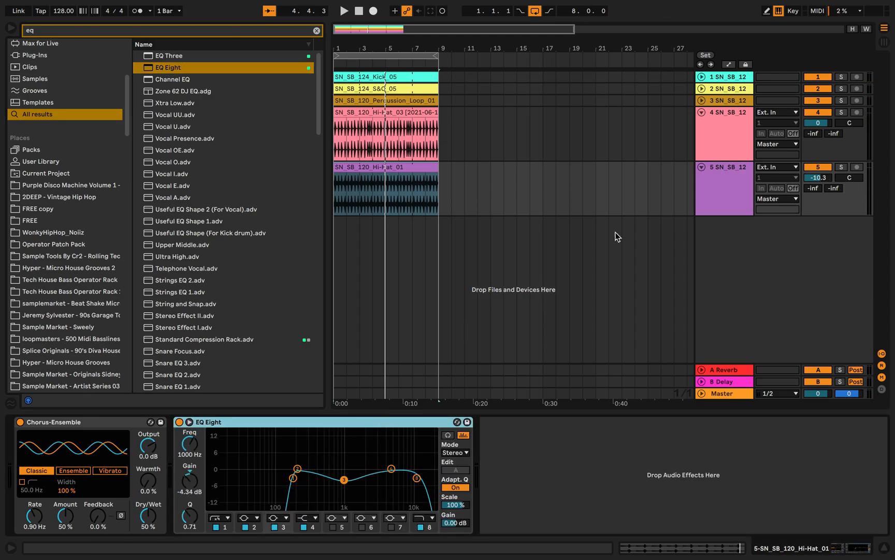
{"action": "left_click", "coordinate": [738, 131]}
{"action": "key", "text": "space"}
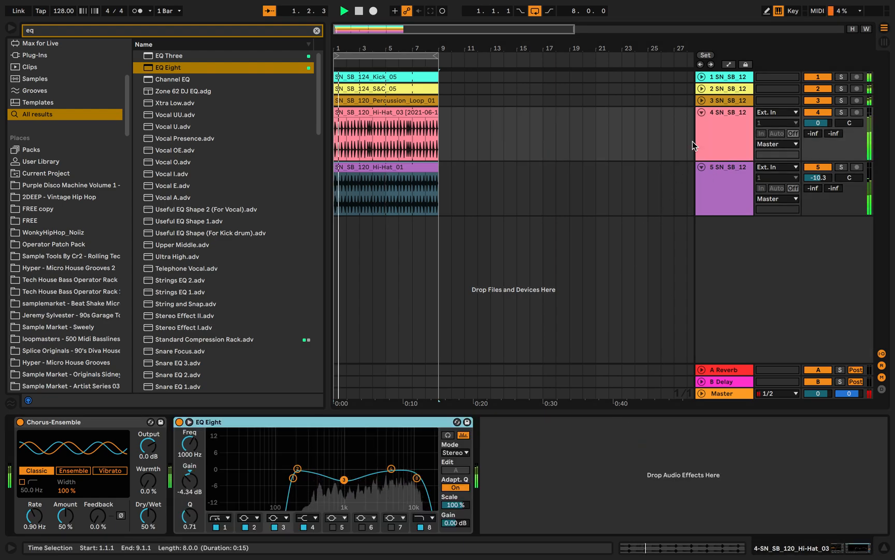
Compare track 4's EQ Eight with band 8 off and on, and set band 8 to 15.0 kHz with a Q of 0.89
{"action": "left_click", "coordinate": [420, 527]}
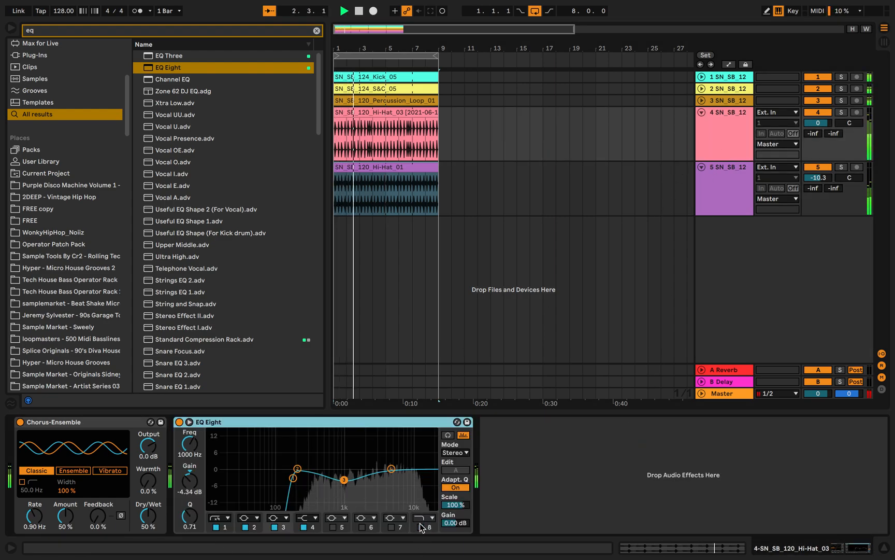
{"action": "left_click", "coordinate": [420, 527]}
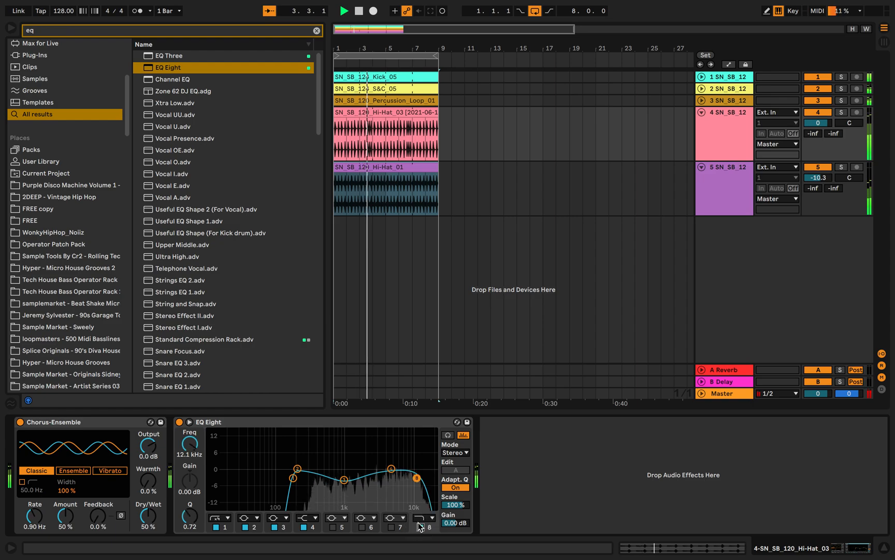
{"action": "left_click_drag", "start_coordinate": [416, 477], "coordinate": [423, 474]}
{"action": "key", "text": "space"}
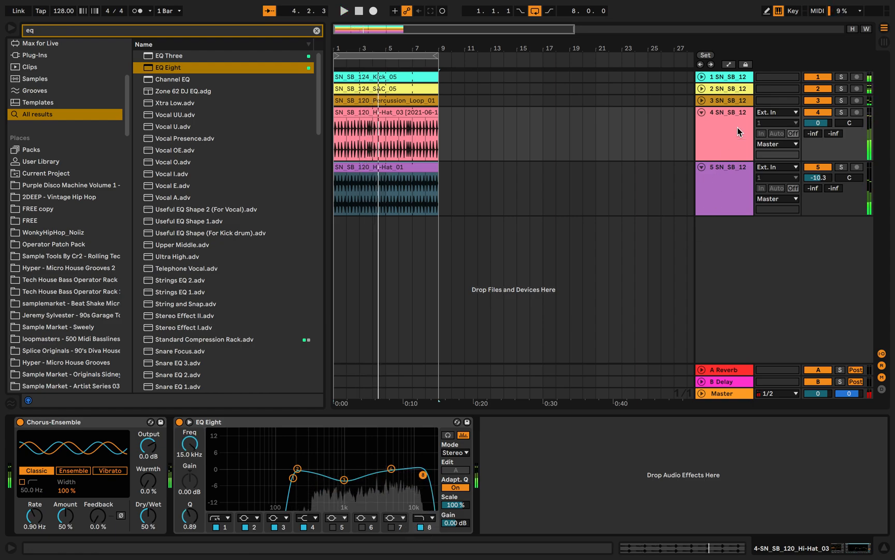
Paste the copied EQ Eight onto the percussion loop track
{"action": "left_click", "coordinate": [741, 98]}
{"action": "left_click", "coordinate": [490, 443]}
{"action": "key", "text": "super+v"}
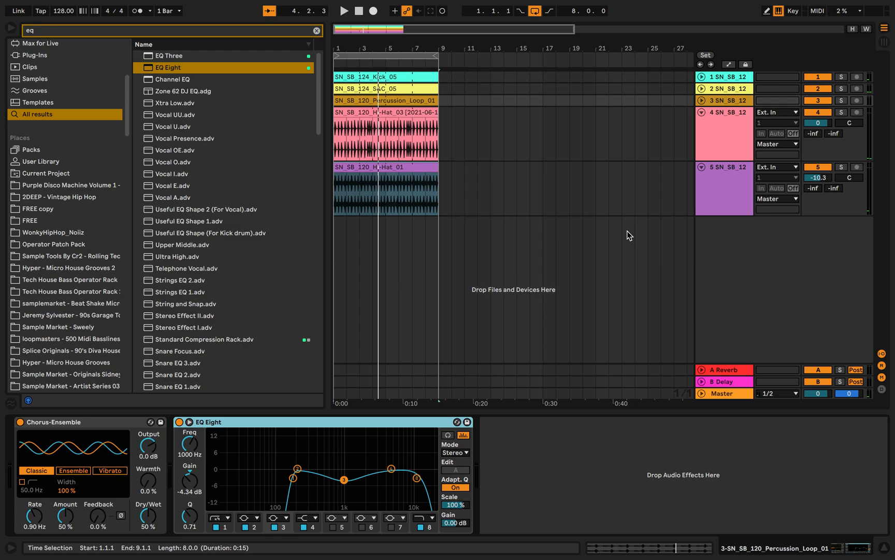
Adjust the percussion loop track's EQ Eight, setting band 8 to 12.6 kHz and band 3's gain to -3.35 dB
{"action": "left_click", "coordinate": [419, 479]}
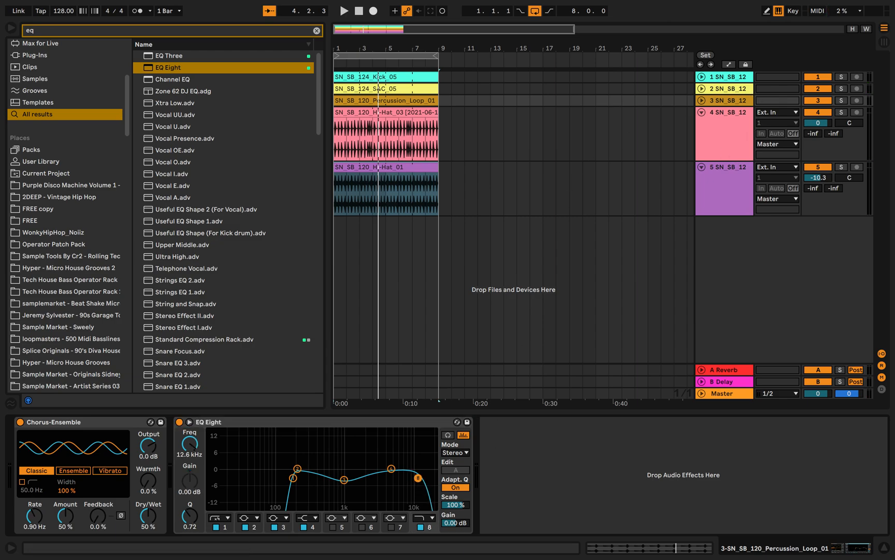
{"action": "left_click", "coordinate": [344, 480]}
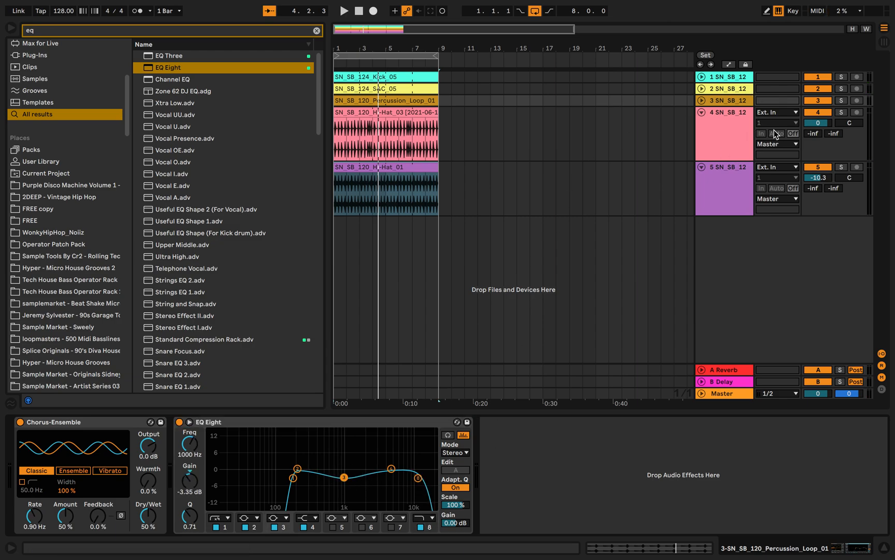
Paste EQ Eight onto track 2 and set band 3 to -4.09 dB at 1.02 kHz and band 8 to 12.4 kHz
{"action": "left_click", "coordinate": [742, 91]}
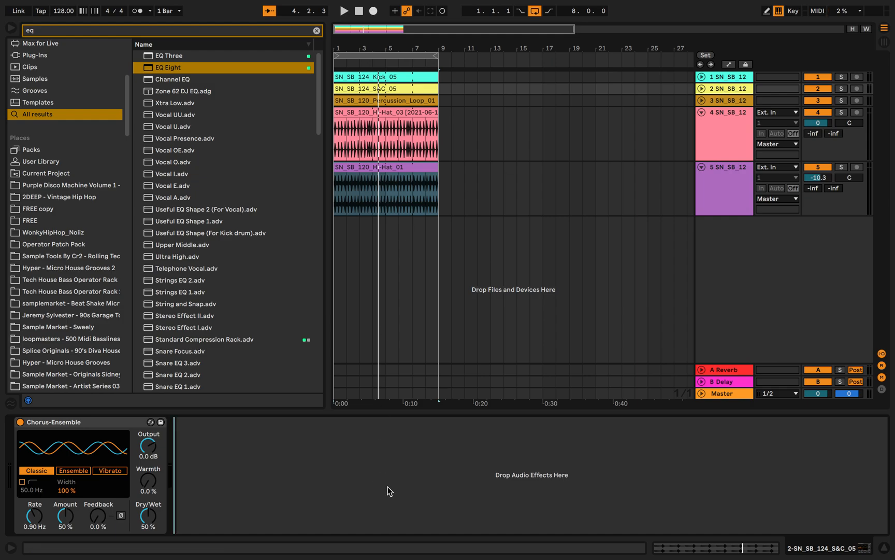
{"action": "key", "text": "space"}
{"action": "mouse_move", "coordinate": [344, 479]}
{"action": "left_mouse_down"}
{"action": "mouse_move", "coordinate": [343, 468]}
{"action": "mouse_move", "coordinate": [345, 479]}
{"action": "left_mouse_up"}
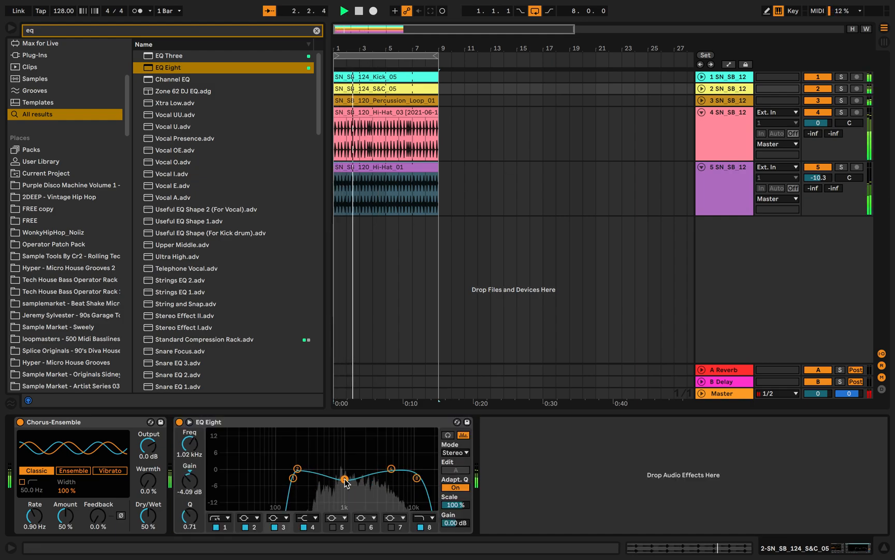
{"action": "left_click", "coordinate": [417, 477]}
{"action": "key", "text": "space"}
Clear the browser search, then fold tracks 4 and 5 and save the set
{"action": "left_click", "coordinate": [317, 31]}
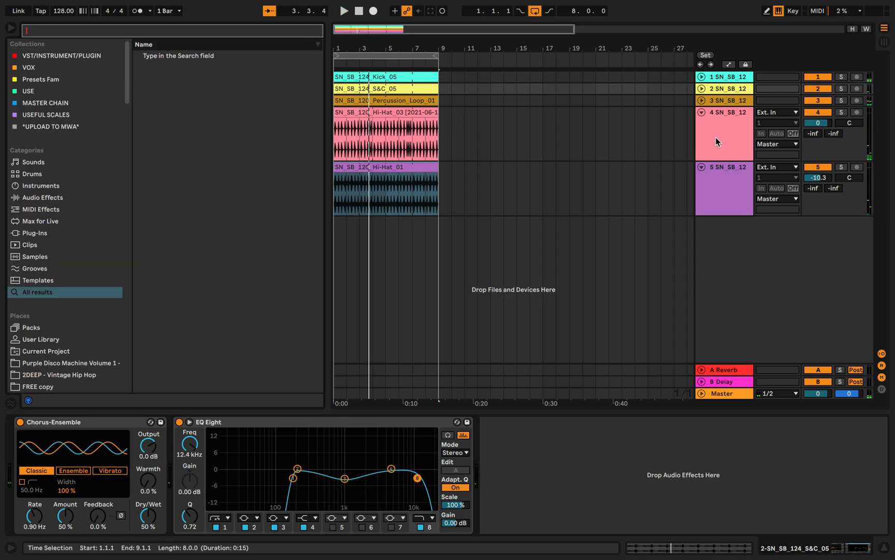
{"action": "left_click", "coordinate": [702, 112]}
{"action": "left_click", "coordinate": [701, 123]}
{"action": "key", "text": "super+s"}
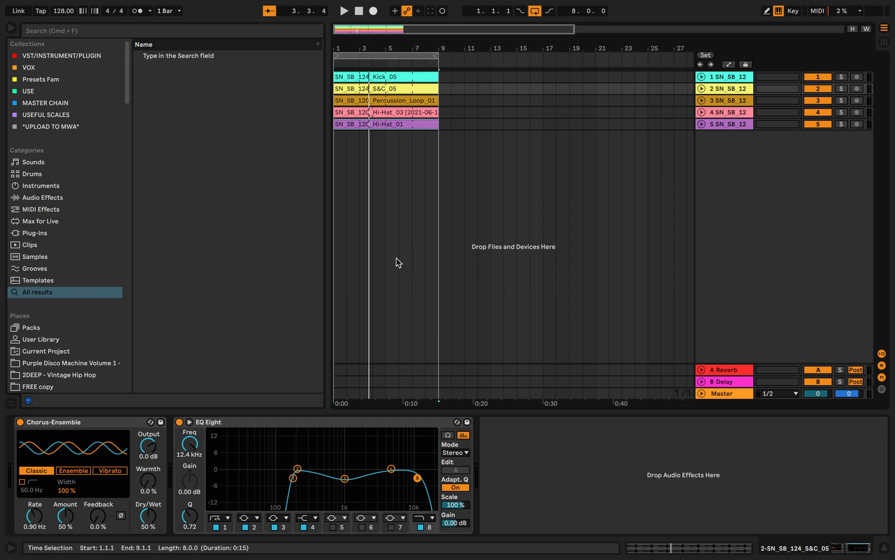
Preview SN_SB_120_S&C_01.wav from the Snare & Clap Loops of the Sample Market - Artist Series 03 pack
{"action": "scroll", "coordinate": [100, 318], "scroll_direction": "down", "scroll_amount": 10}
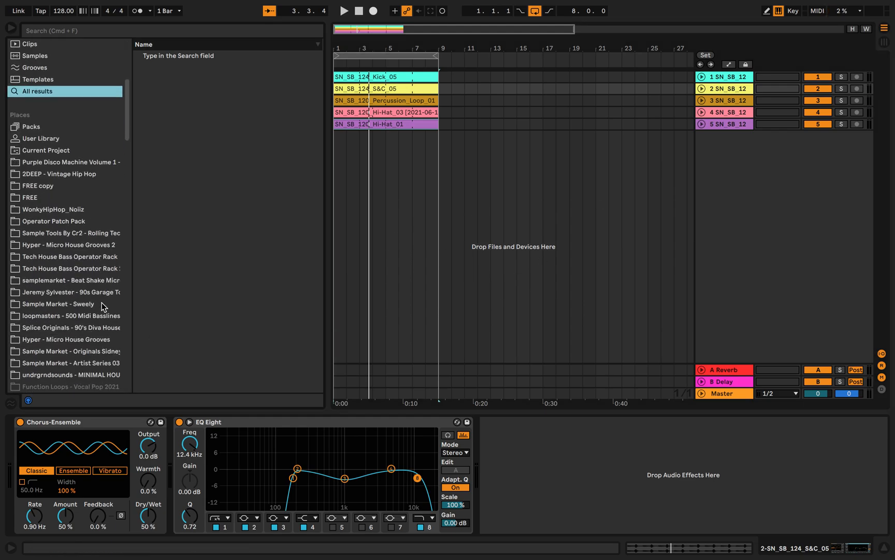
{"action": "left_click", "coordinate": [108, 363]}
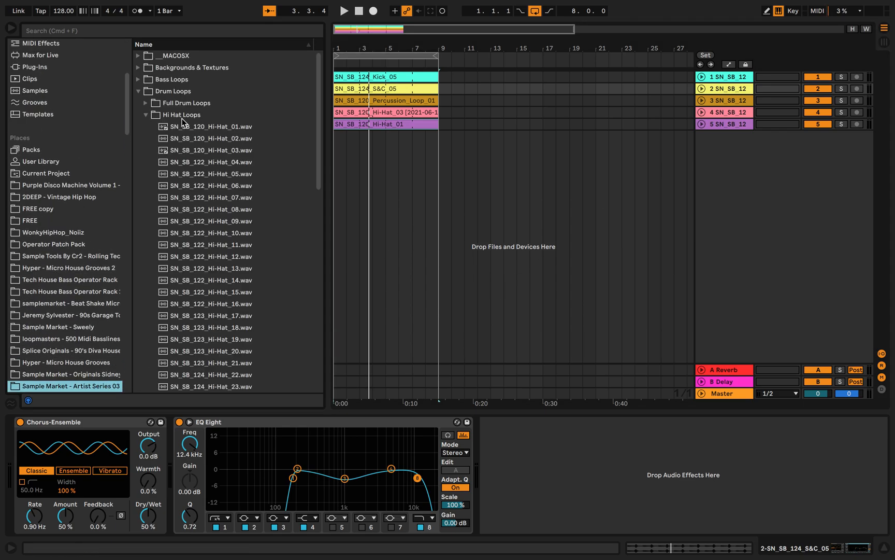
{"action": "left_click", "coordinate": [146, 115]}
{"action": "left_click", "coordinate": [146, 164]}
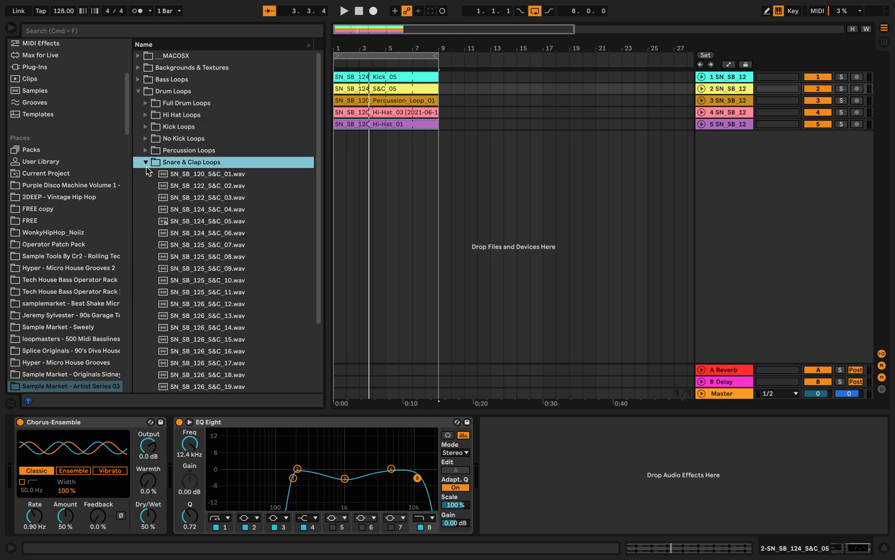
{"action": "left_click", "coordinate": [183, 176]}
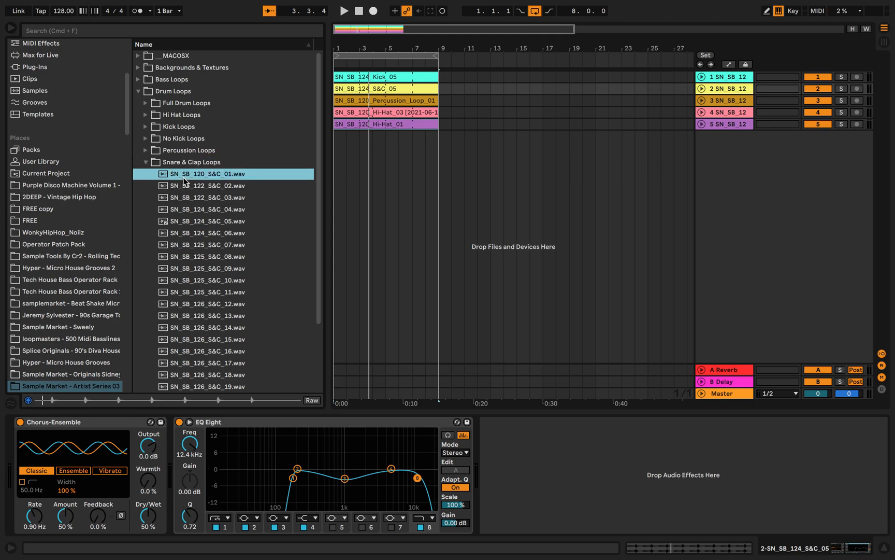
Add the SN_SB_120_S&C_01 loop on a new track 6 across the eight bars and play it back with the groove
{"action": "left_click_drag", "start_coordinate": [179, 176], "coordinate": [441, 140]}
{"action": "key", "text": "space"}
{"action": "key", "text": "minus"}
{"action": "key", "text": "space"}
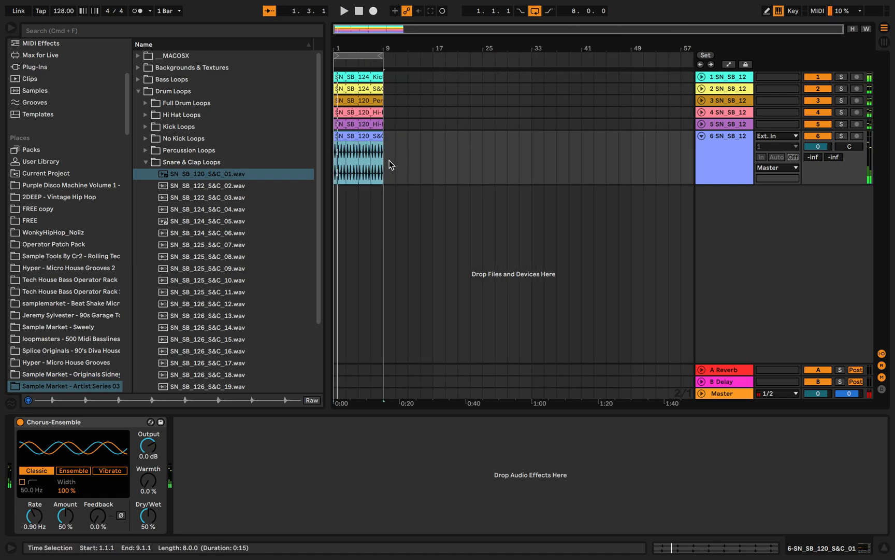
Duplicate the eight-bar section of all six tracks repeatedly until the arrangement ends at bar 113
{"action": "left_click", "coordinate": [336, 76]}
{"action": "key", "text": "super+d"}
{"action": "key", "text": "super+d"}
{"action": "key", "text": "super+d"}
{"action": "key", "text": "super+d"}
{"action": "key", "text": "super+d"}
{"action": "key", "text": "super+d"}
{"action": "key", "text": "super+d"}
{"action": "key", "text": "super+d"}
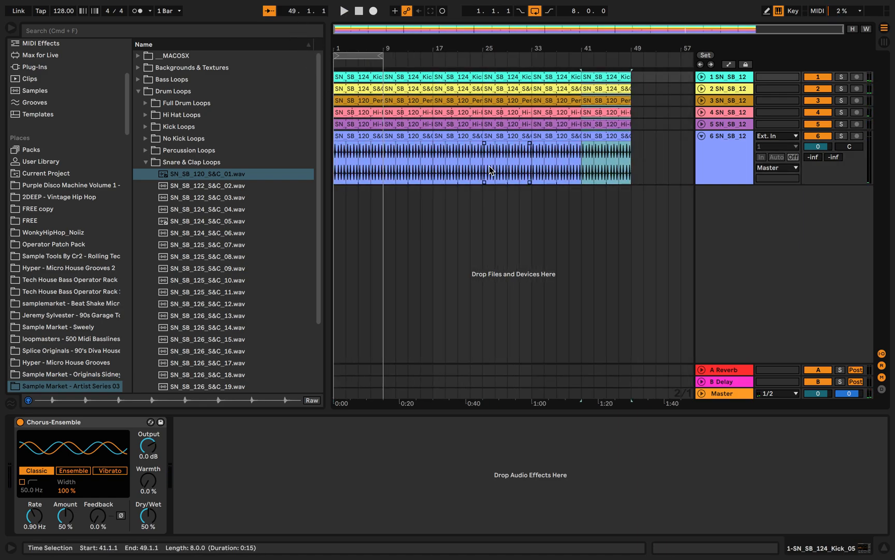
{"action": "key", "text": "super+d"}
{"action": "key", "text": "super+d"}
{"action": "key", "text": "super+d"}
{"action": "key", "text": "super+d"}
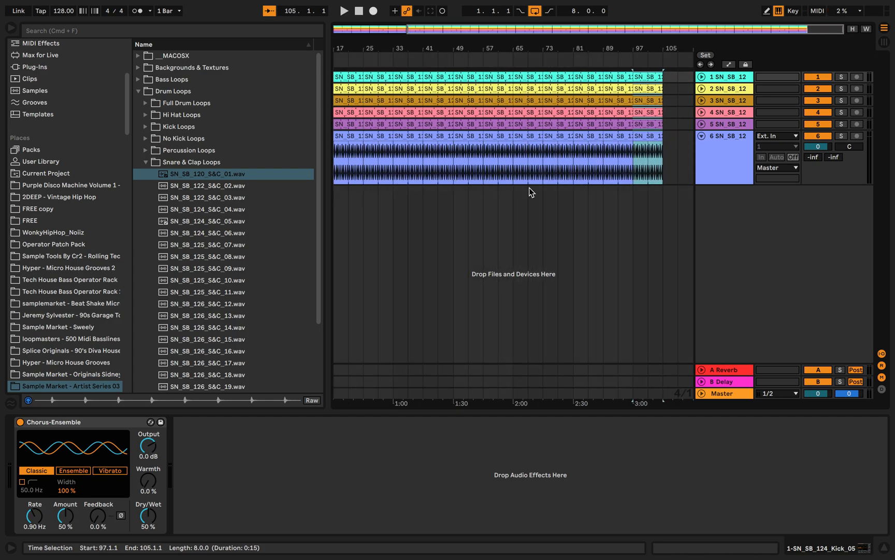
{"action": "left_click_drag", "start_coordinate": [326, 68], "coordinate": [227, 69]}
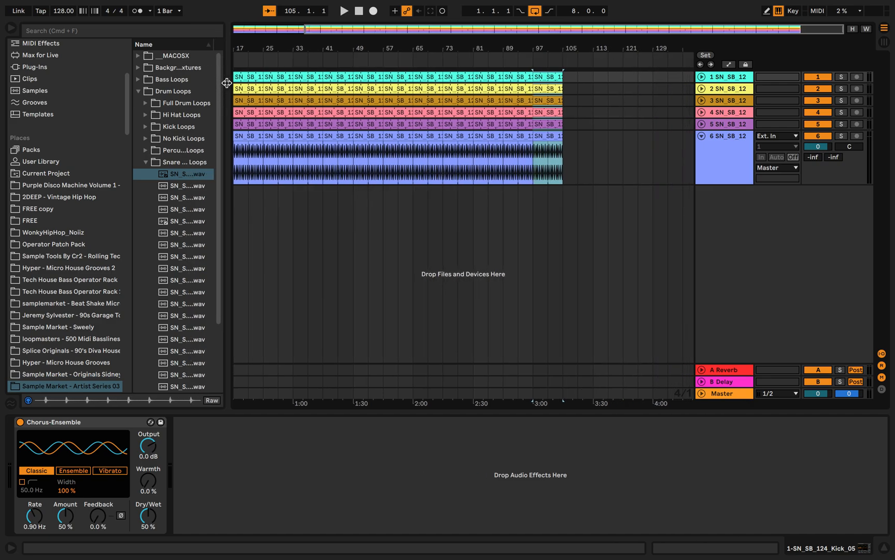
{"action": "key", "text": "super+d"}
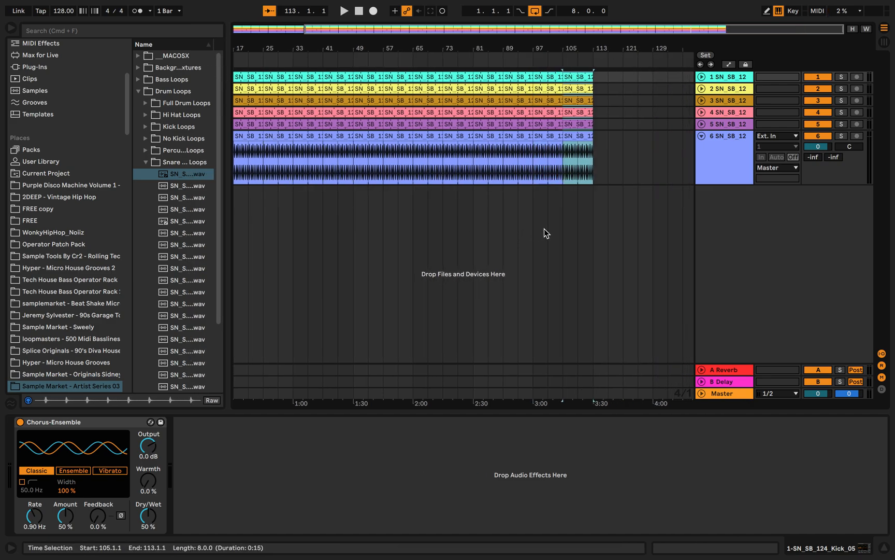
Add SN_SB_122_Bb_Square_Pad.wav from the pack's Pads folder to a new track 7, spanning bars 1 to 113
{"action": "scroll", "coordinate": [544, 228], "scroll_direction": "left", "scroll_amount": 5}
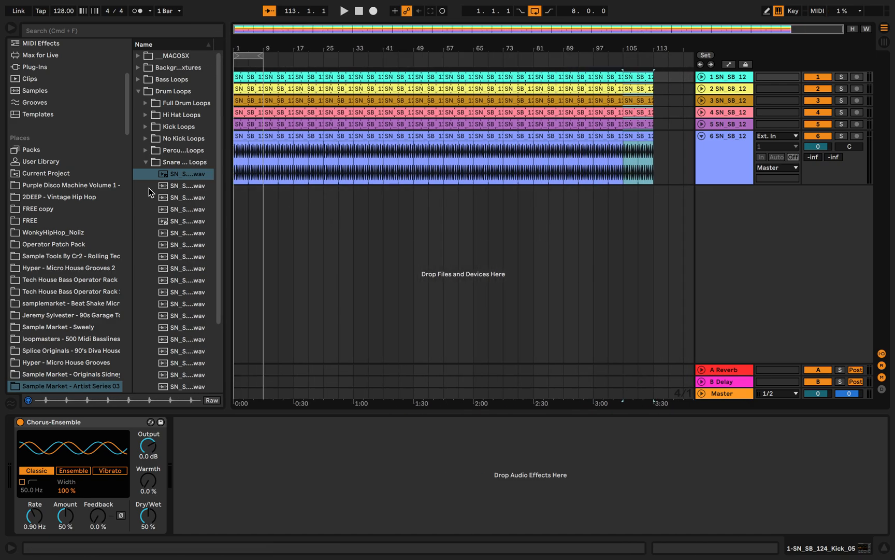
{"action": "left_click_drag", "start_coordinate": [226, 172], "coordinate": [309, 172]}
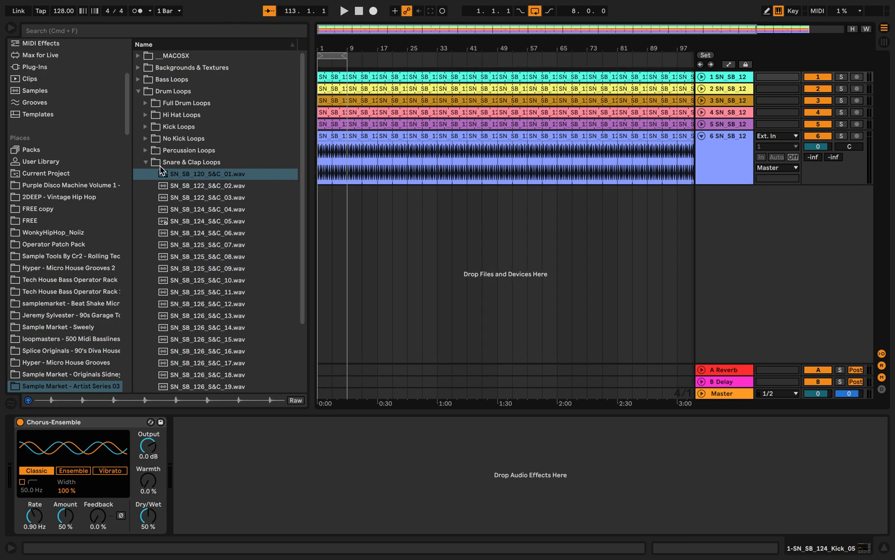
{"action": "left_click", "coordinate": [147, 162]}
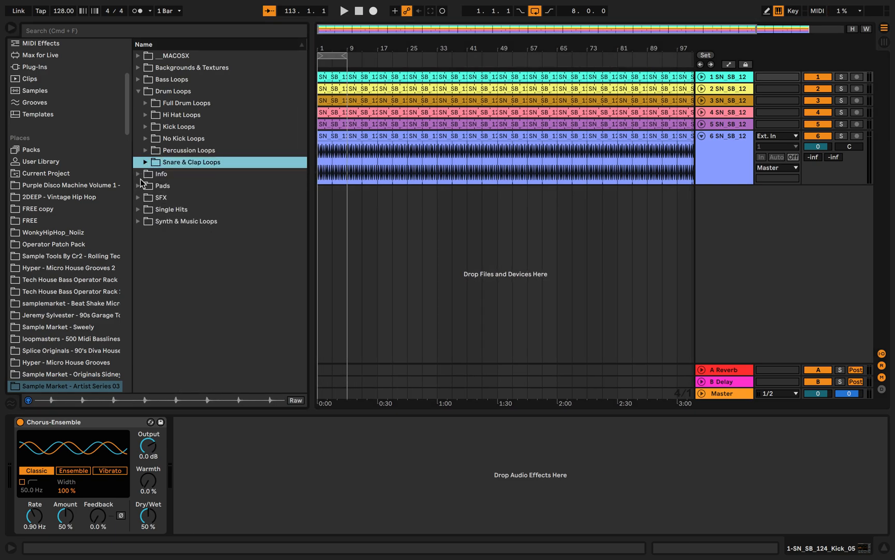
{"action": "left_click", "coordinate": [142, 185]}
{"action": "left_click", "coordinate": [162, 177]}
{"action": "left_click_drag", "start_coordinate": [188, 177], "coordinate": [672, 188]}
Search all browser results for "eq" and load EQ Eight onto the pad track
{"action": "left_click", "coordinate": [171, 31]}
{"action": "type", "text": "eq"}
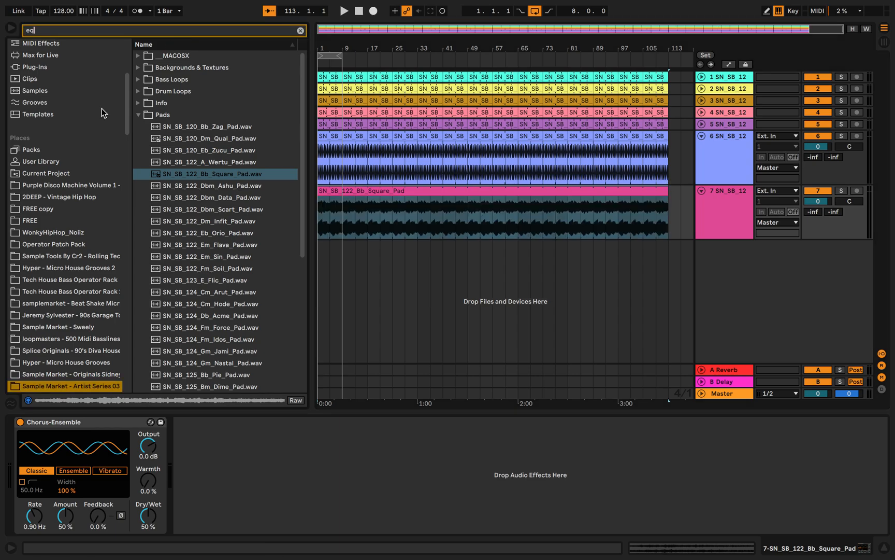
{"action": "left_click", "coordinate": [61, 115]}
{"action": "double_click", "coordinate": [169, 68]}
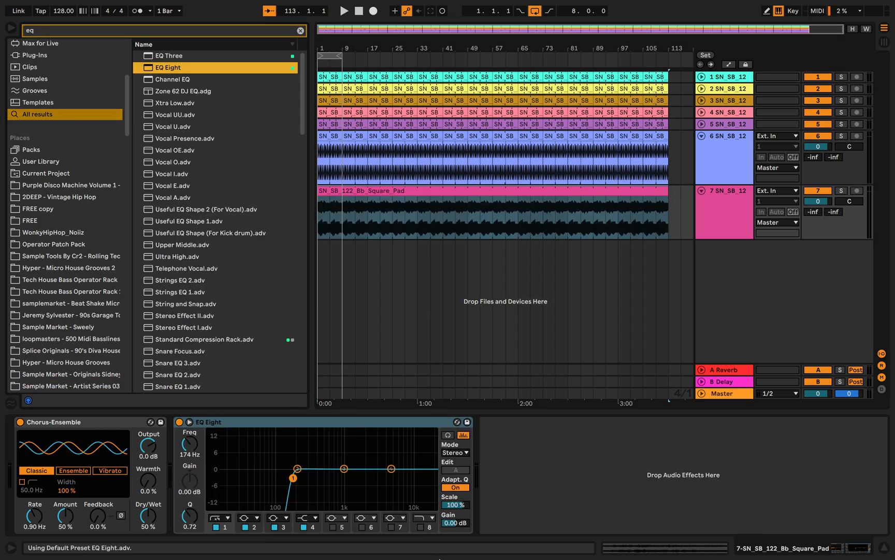
Set the pad's EQ Eight band 8 to 8.61 kHz and band 3's gain to -4.34 dB, and audition the track soloed
{"action": "left_click", "coordinate": [420, 527]}
{"action": "left_click_drag", "start_coordinate": [429, 479], "coordinate": [407, 478]}
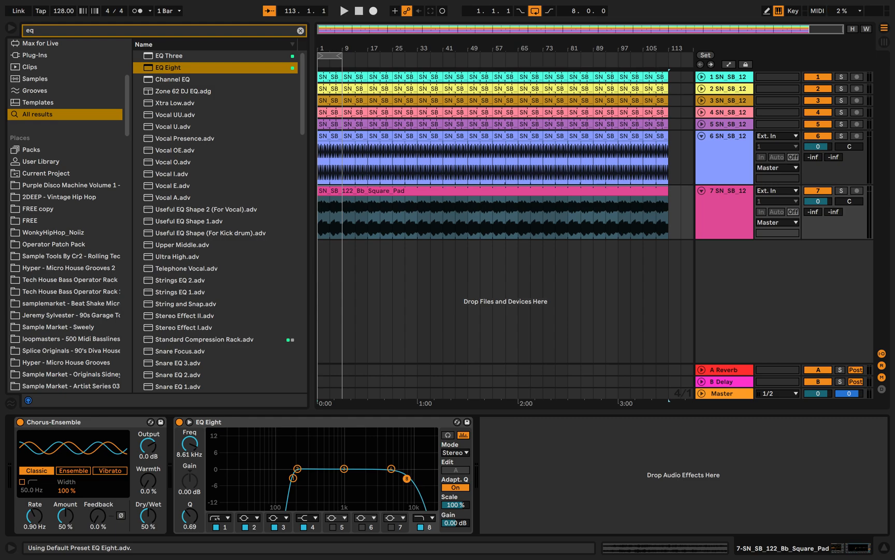
{"action": "left_click_drag", "start_coordinate": [344, 469], "coordinate": [345, 480]}
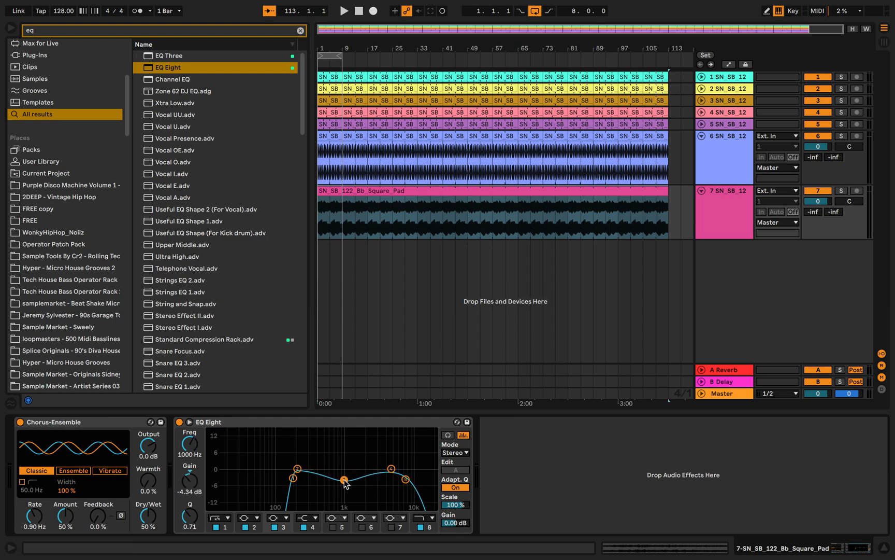
{"action": "left_click", "coordinate": [842, 190]}
{"action": "key", "text": "space"}
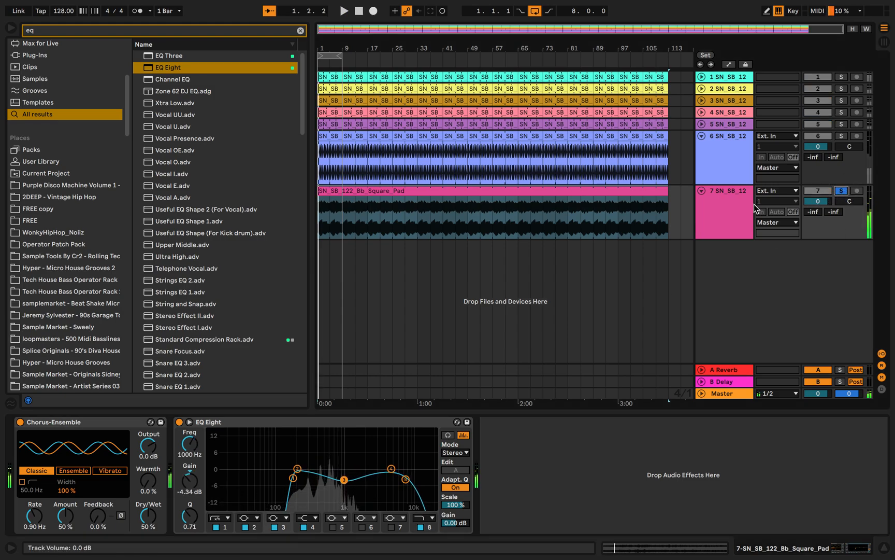
Load the Sidechain Bass Compressor (Best preset) onto the pad track and set its sidechain source to 1-SN SB 124 Kick 05
{"action": "left_click", "coordinate": [718, 217]}
{"action": "left_click", "coordinate": [176, 31]}
{"action": "type", "text": "side"}
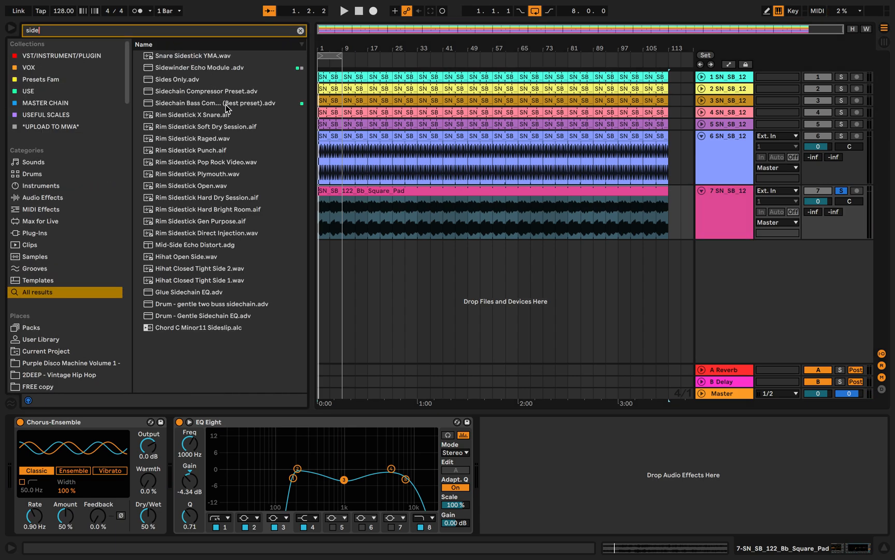
{"action": "double_click", "coordinate": [226, 103]}
{"action": "left_click", "coordinate": [498, 444]}
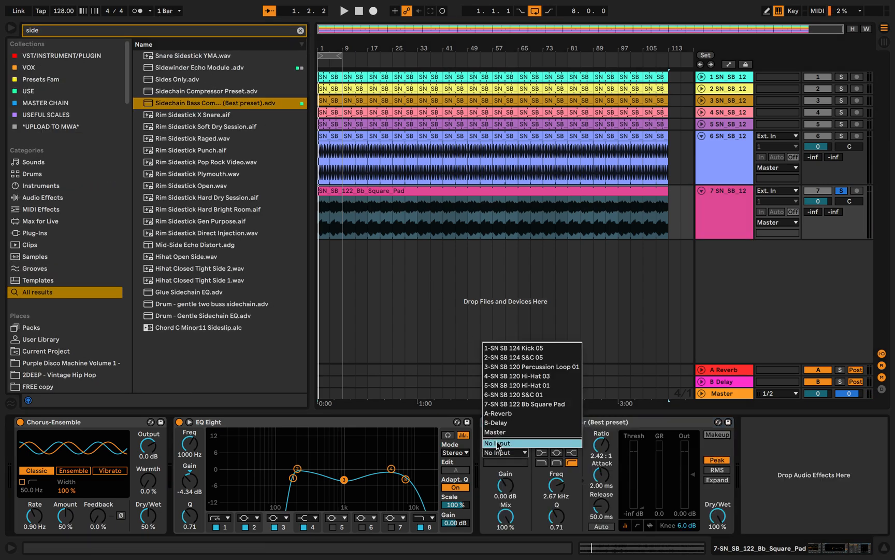
{"action": "left_click", "coordinate": [536, 348]}
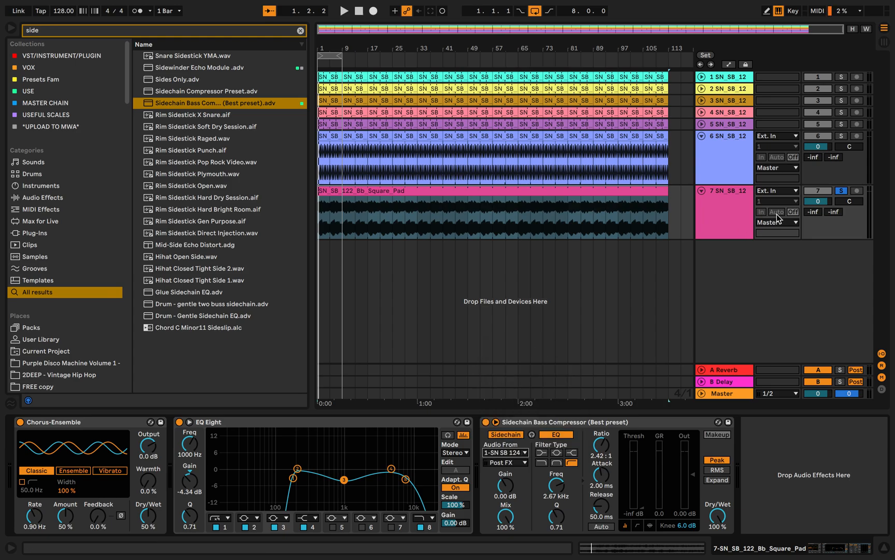
{"action": "left_click", "coordinate": [641, 424]}
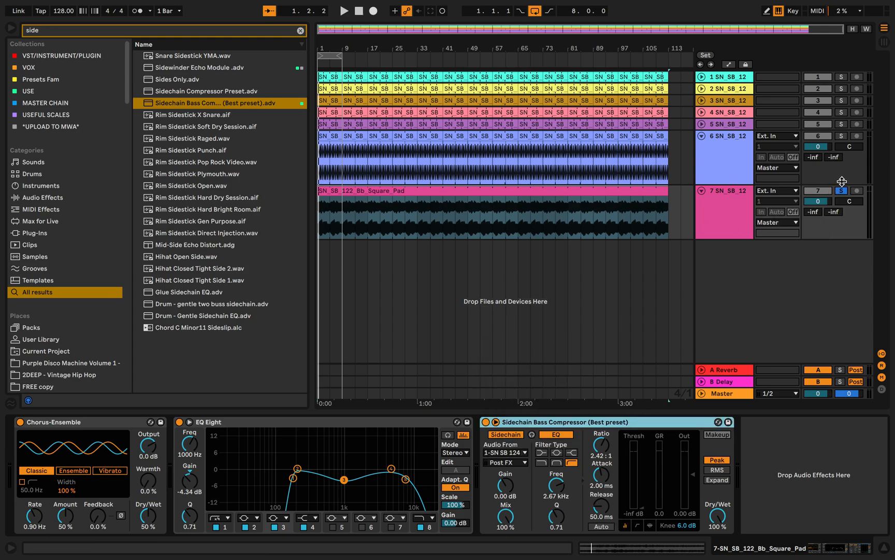
During playback, move the pad's EQ Eight band 1 to about 527 Hz and band 8 to 1.41 kHz
{"action": "key", "text": "space"}
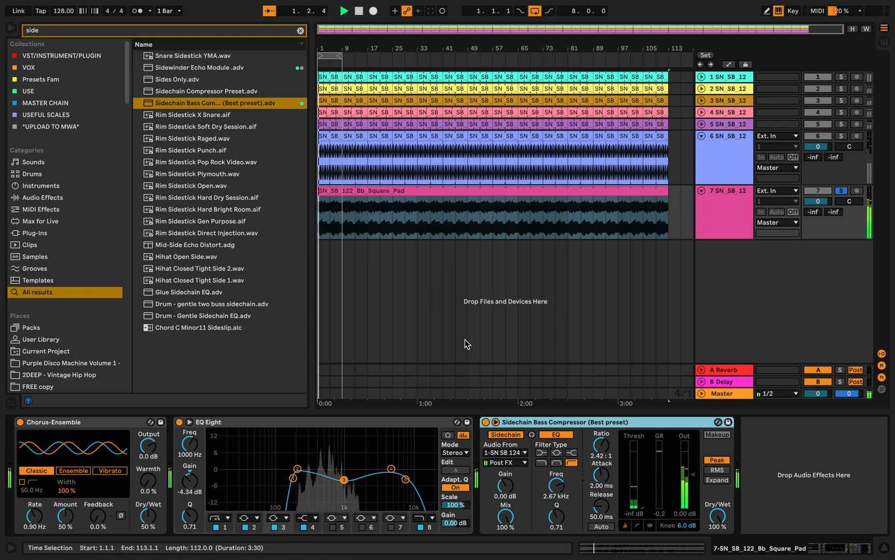
{"action": "left_click_drag", "start_coordinate": [293, 477], "coordinate": [324, 468]}
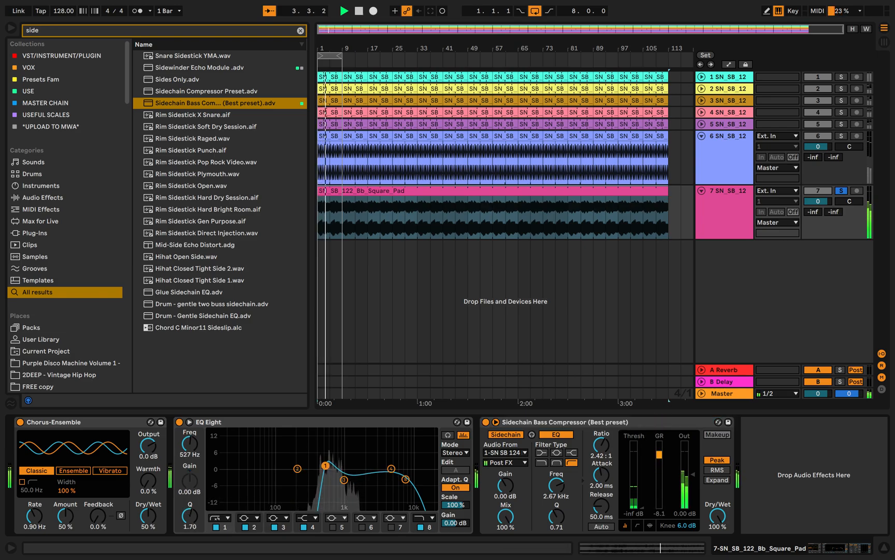
{"action": "left_click", "coordinate": [424, 518]}
{"action": "left_click", "coordinate": [425, 507]}
{"action": "left_click_drag", "start_coordinate": [407, 479], "coordinate": [354, 478]}
Unsolo the pad track and lower its volume to -12.9 dB, checking it against the drums
{"action": "left_click", "coordinate": [841, 191]}
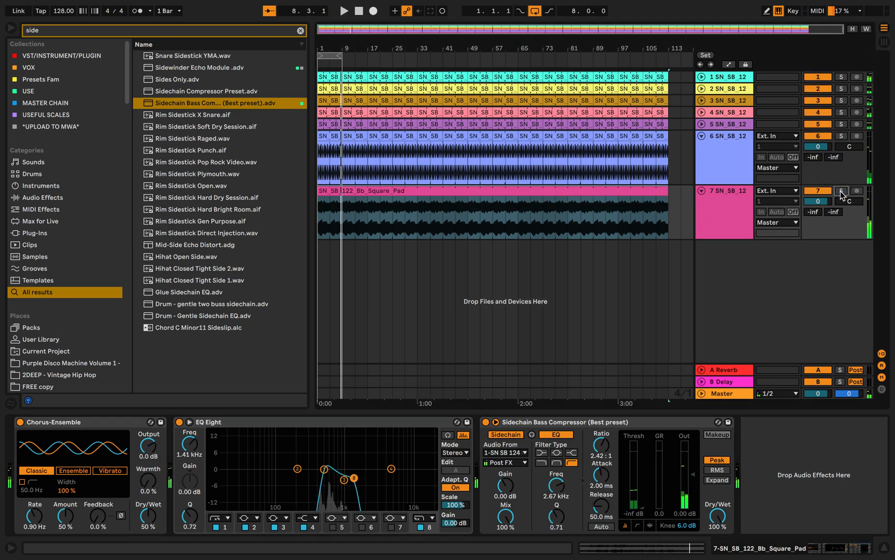
{"action": "key", "text": "space"}
{"action": "left_click_drag", "start_coordinate": [815, 202], "coordinate": [816, 215]}
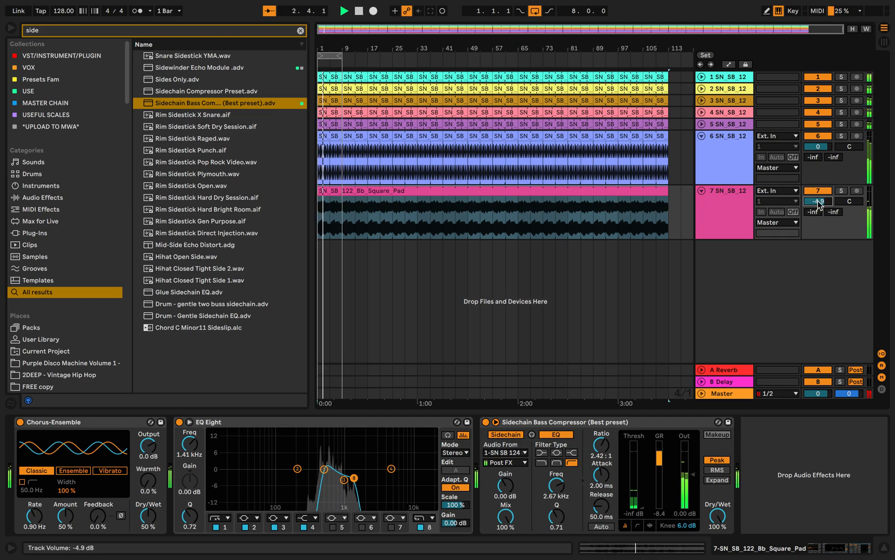
{"action": "left_click", "coordinate": [425, 268]}
{"action": "key", "text": "space"}
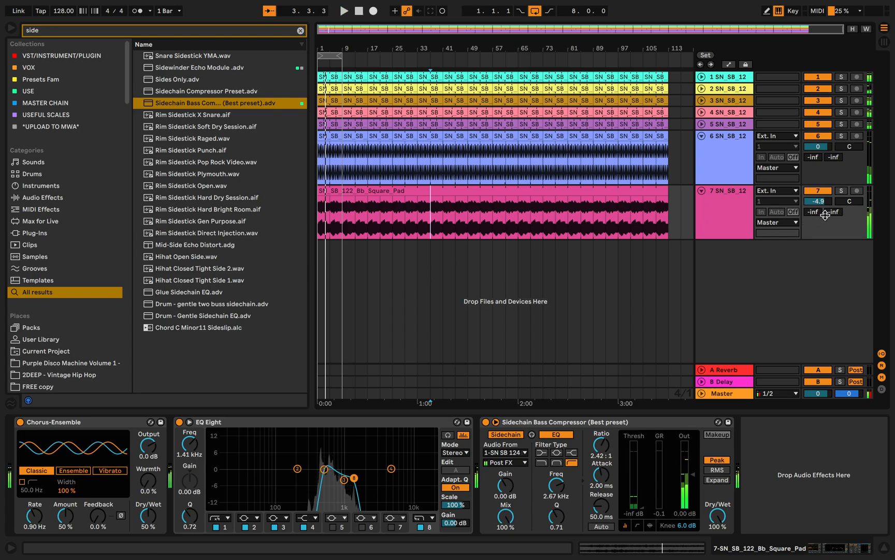
{"action": "left_click_drag", "start_coordinate": [823, 201], "coordinate": [824, 216]}
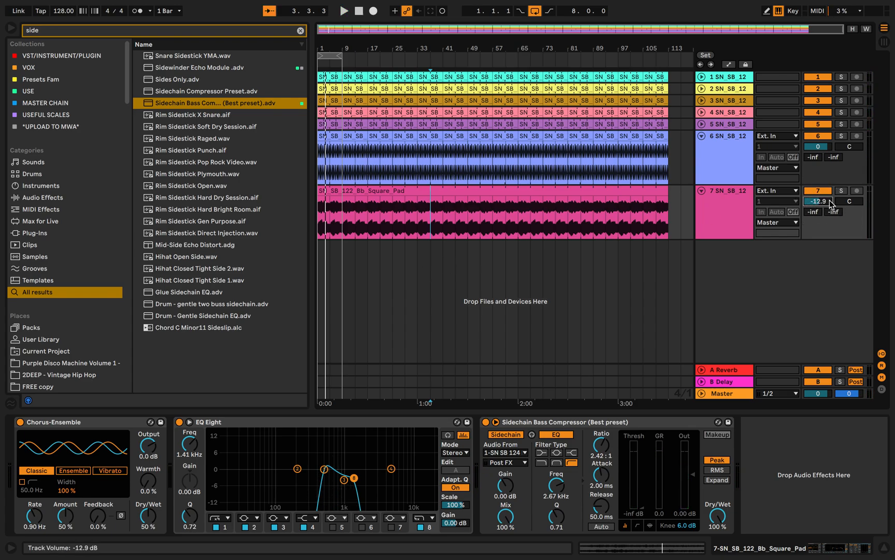
Fold track 6 and play the full mix from bar 37
{"action": "left_click", "coordinate": [702, 136]}
{"action": "key", "text": "space"}
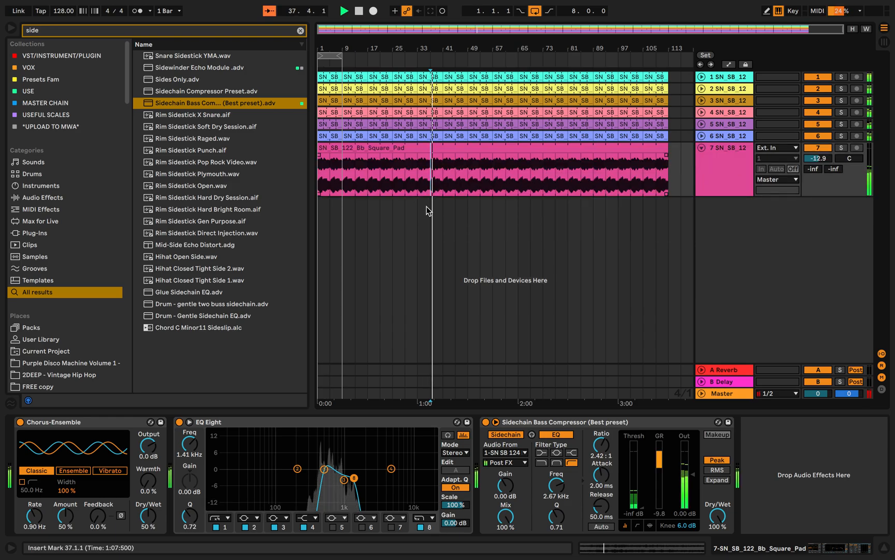
{"action": "key", "text": "space"}
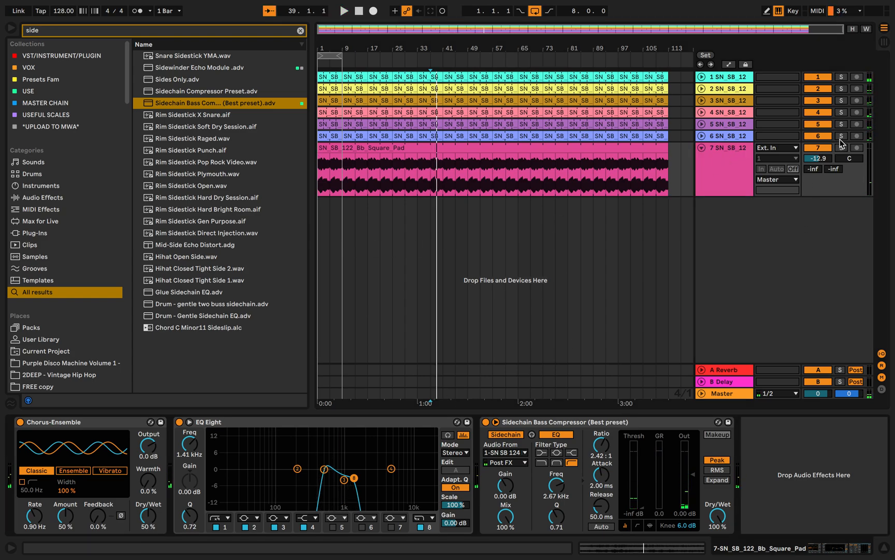
Lower the pad track's volume to -17.5 dB, raise its A Reverb send to -22.0 dB and play from bar 33
{"action": "left_click_drag", "start_coordinate": [824, 157], "coordinate": [814, 164]}
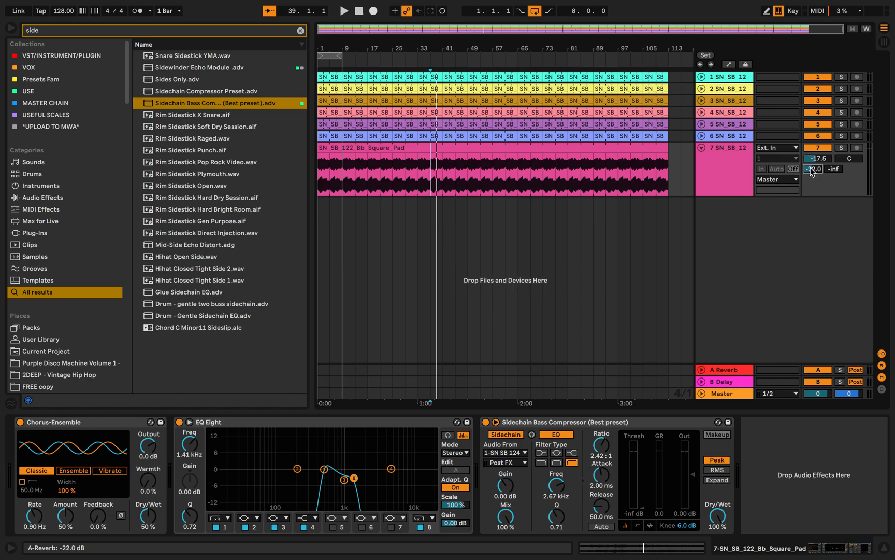
{"action": "left_click", "coordinate": [421, 172]}
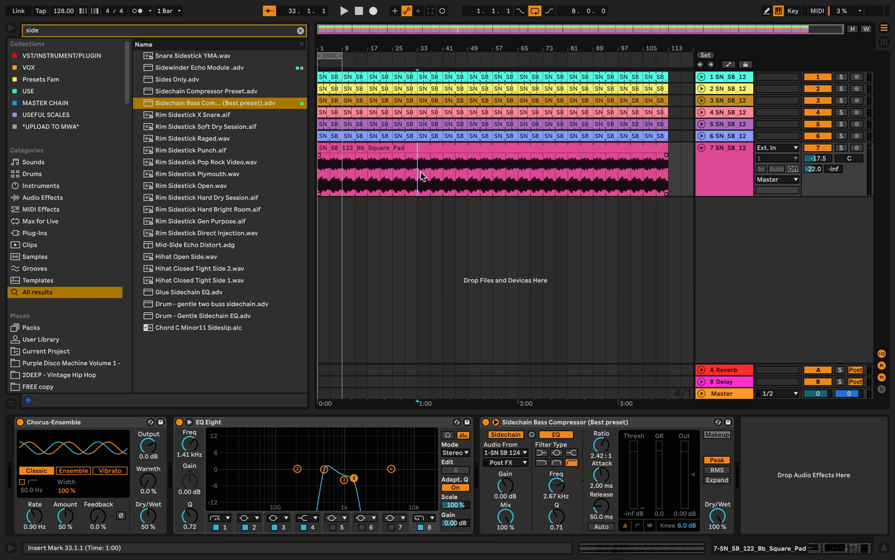
{"action": "key", "text": "space"}
Reset the pad track's A Reverb send to -inf and set its volume to -15.8 dB during playback
{"action": "double_click", "coordinate": [817, 169]}
{"action": "left_click_drag", "start_coordinate": [819, 160], "coordinate": [819, 152]}
{"action": "key", "text": "space"}
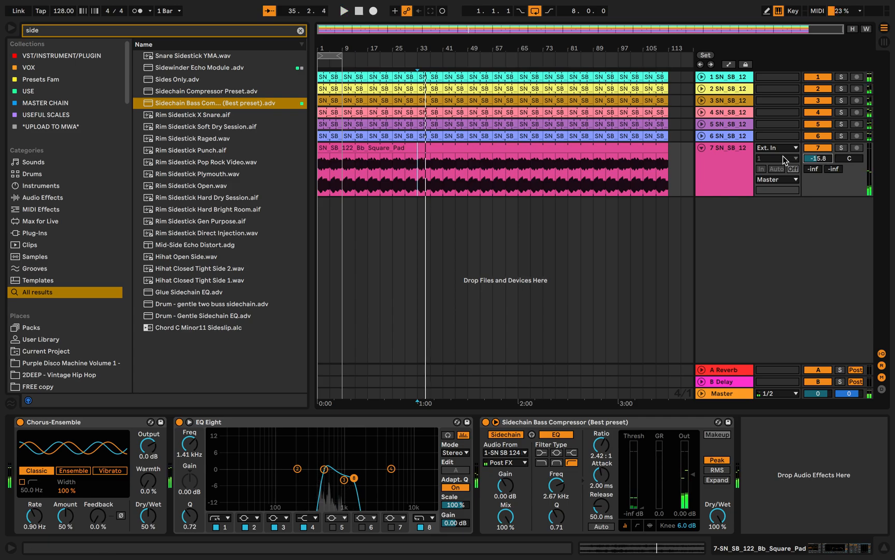
Set the pad track's volume to -16.7 dB and its A Reverb send to -22.2 dB, checking them against the mix
{"action": "left_click_drag", "start_coordinate": [819, 158], "coordinate": [820, 144]}
{"action": "key", "text": "space"}
{"action": "key", "text": "space"}
{"action": "key", "text": "space"}
{"action": "mouse_move", "coordinate": [813, 169]}
{"action": "left_mouse_down"}
{"action": "mouse_move", "coordinate": [819, 158]}
{"action": "mouse_move", "coordinate": [819, 177]}
{"action": "left_mouse_up"}
{"action": "key", "text": "space"}
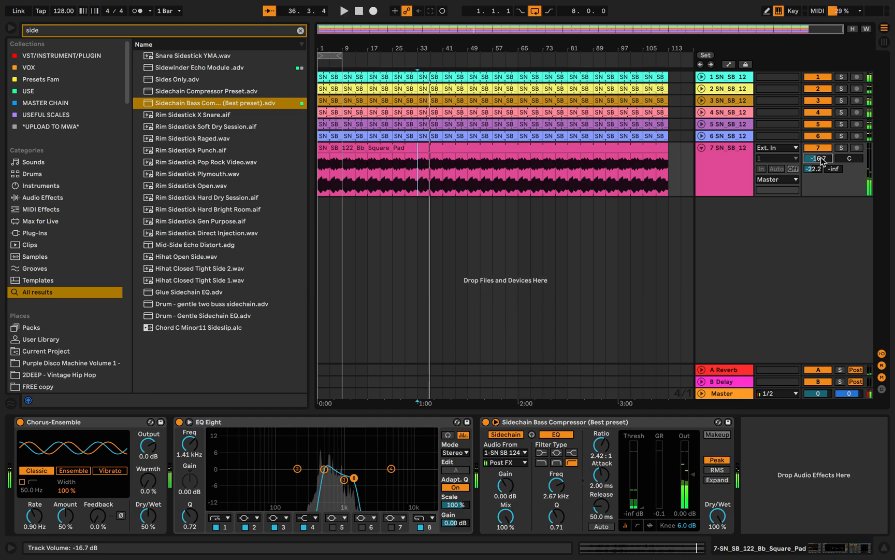
Fold the pad track, clear the browser search and open the Sample Market - Artist Series 03 folder
{"action": "left_click", "coordinate": [301, 30]}
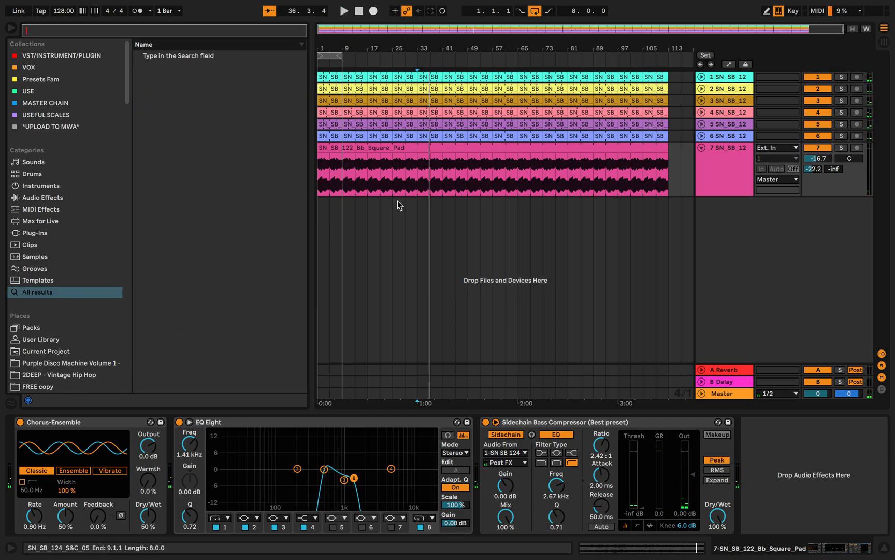
{"action": "left_click", "coordinate": [702, 149]}
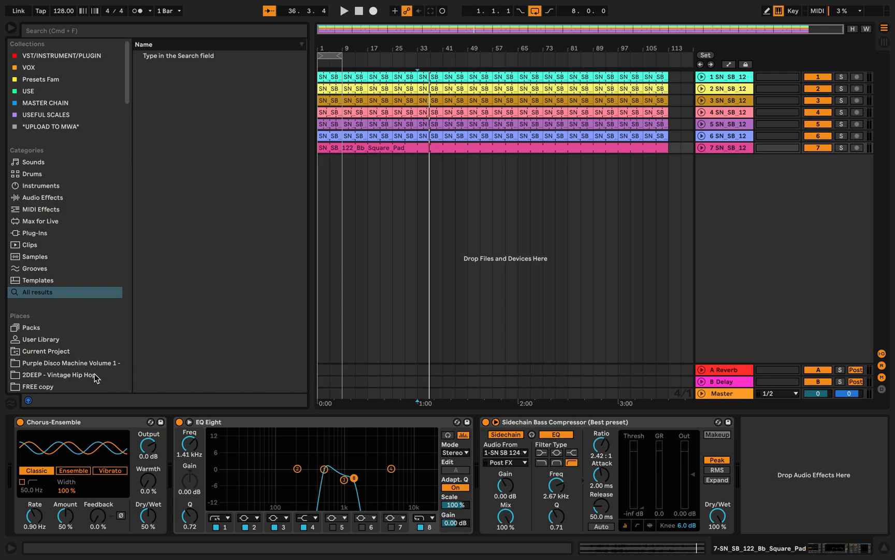
{"action": "scroll", "coordinate": [95, 377], "scroll_direction": "down", "scroll_amount": 5}
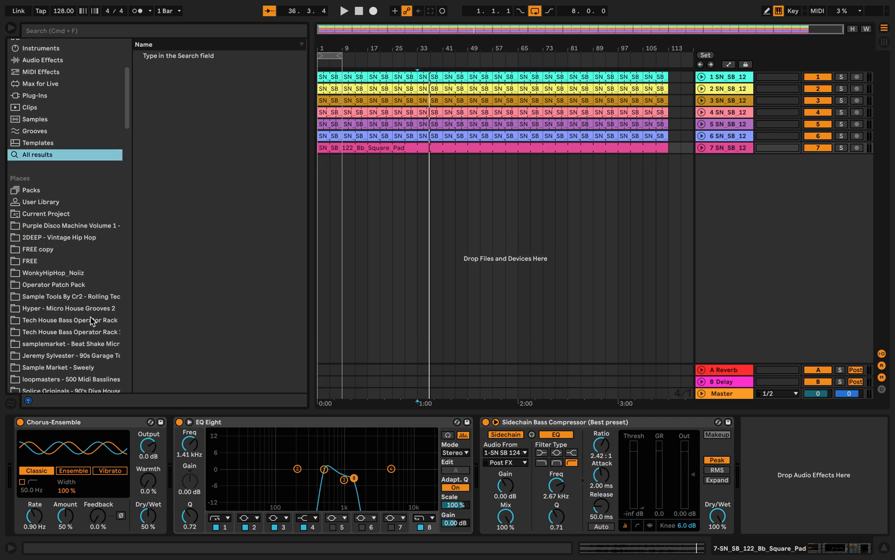
{"action": "scroll", "coordinate": [91, 319], "scroll_direction": "down", "scroll_amount": 5}
{"action": "left_click", "coordinate": [94, 298]}
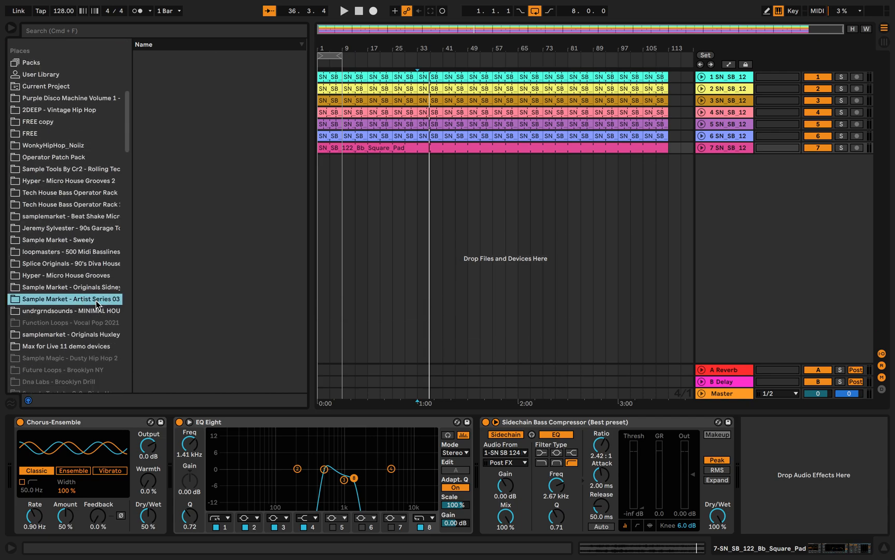
{"action": "scroll", "coordinate": [99, 306], "scroll_direction": "up", "scroll_amount": 3}
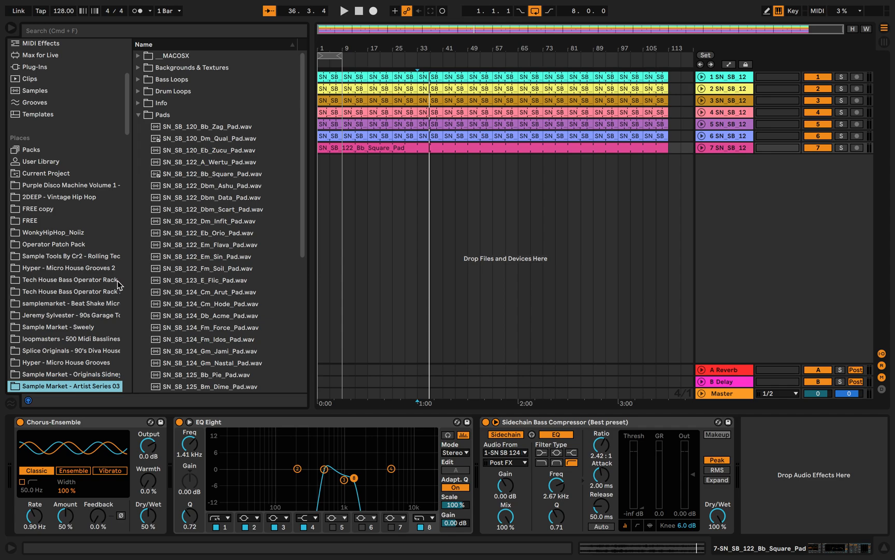
Audition SN_SB_122_Dm_Subby_Bass.wav and SN_SB_120_Fm_Qual_Bass.wav from the pack's Bass Loops folder
{"action": "left_click", "coordinate": [143, 114]}
{"action": "left_click", "coordinate": [139, 80]}
{"action": "left_click", "coordinate": [161, 116]}
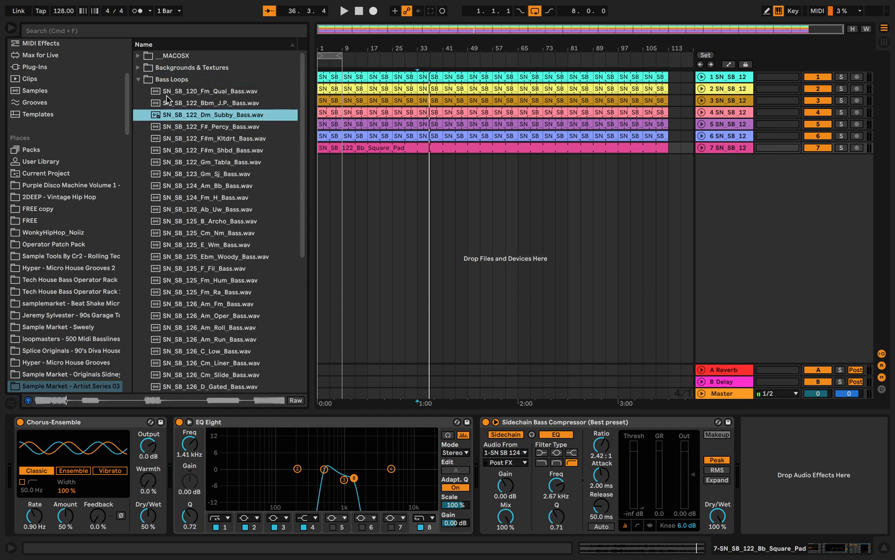
{"action": "left_click", "coordinate": [167, 94]}
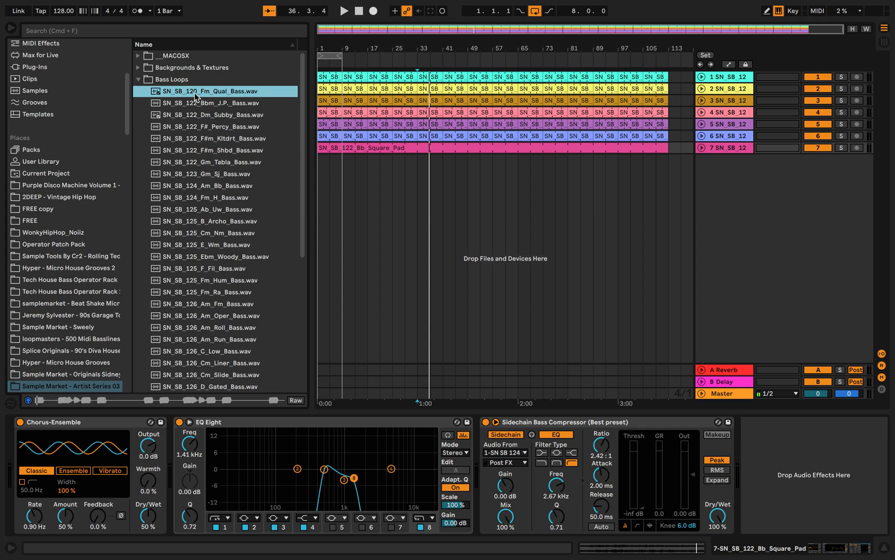
Insert a new MIDI track below the pad and load SN_SB_120_Fm_Qual_Bass.wav into a Simpler on it
{"action": "right_click", "coordinate": [740, 190]}
{"action": "left_click", "coordinate": [761, 200]}
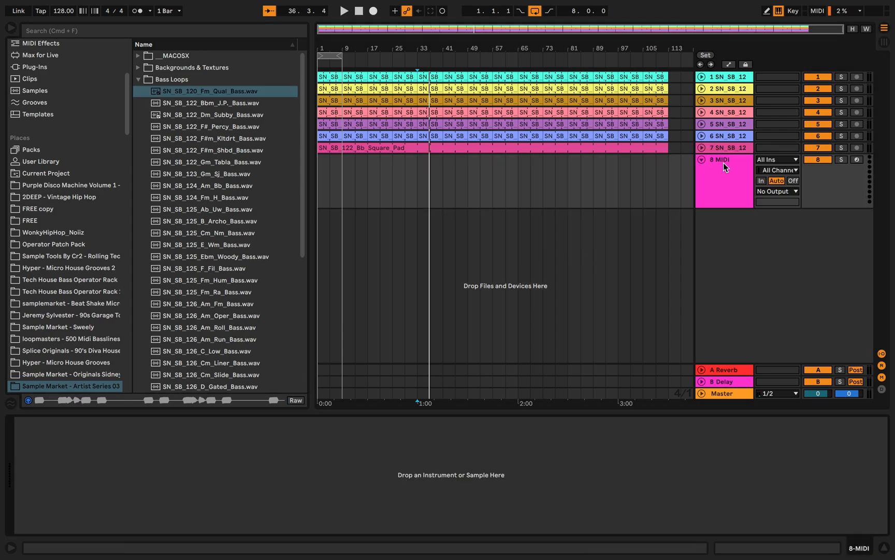
{"action": "double_click", "coordinate": [219, 96]}
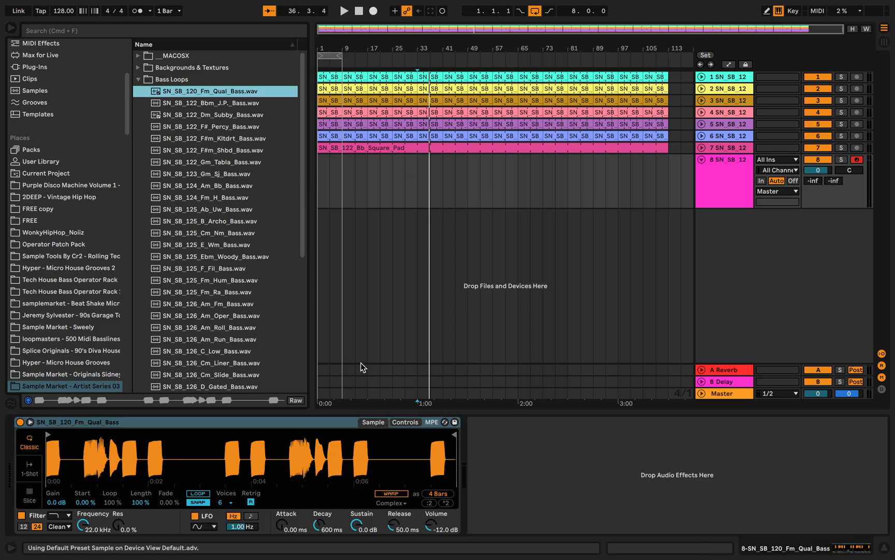
Create a four-bar MIDI clip at bar 1 of track 8 with a single C3 note spanning its full length
{"action": "double_click", "coordinate": [322, 164]}
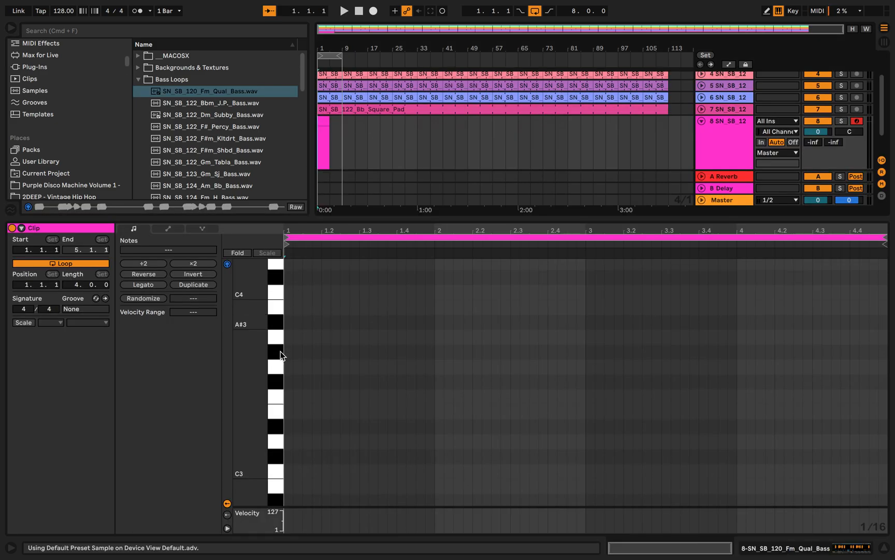
{"action": "left_click", "coordinate": [276, 476]}
{"action": "double_click", "coordinate": [295, 472]}
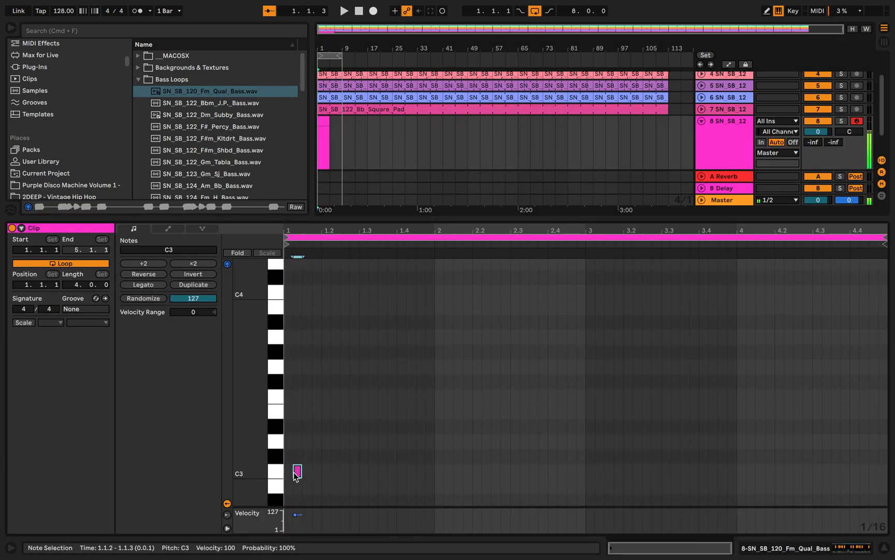
{"action": "left_click", "coordinate": [149, 285]}
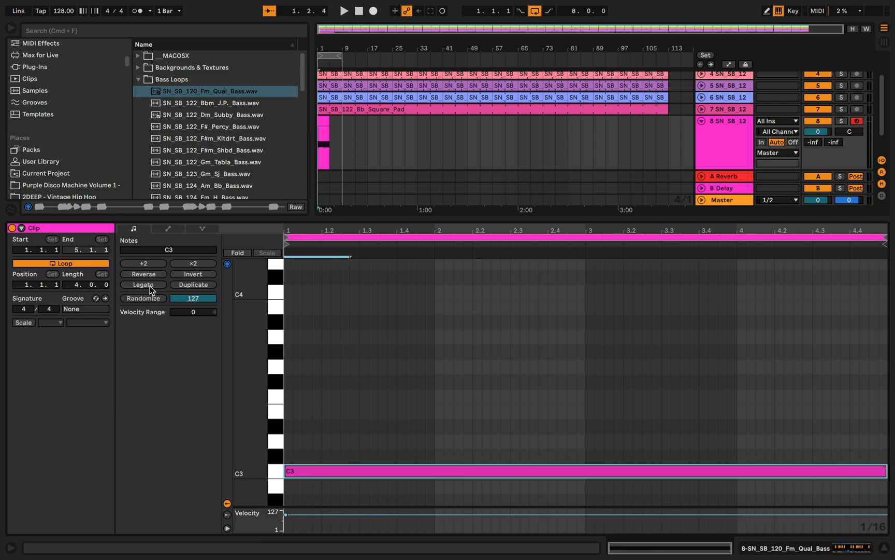
Move the Simpler's sample start to the bass hit at about 1 second and solo track 8 for playback
{"action": "left_click", "coordinate": [711, 135]}
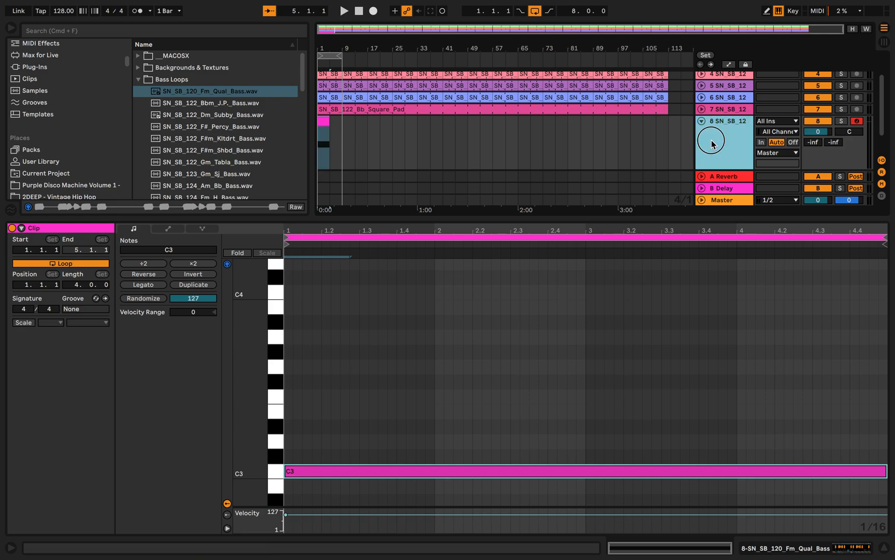
{"action": "left_click_drag", "start_coordinate": [49, 435], "coordinate": [101, 434]}
{"action": "key", "text": "space"}
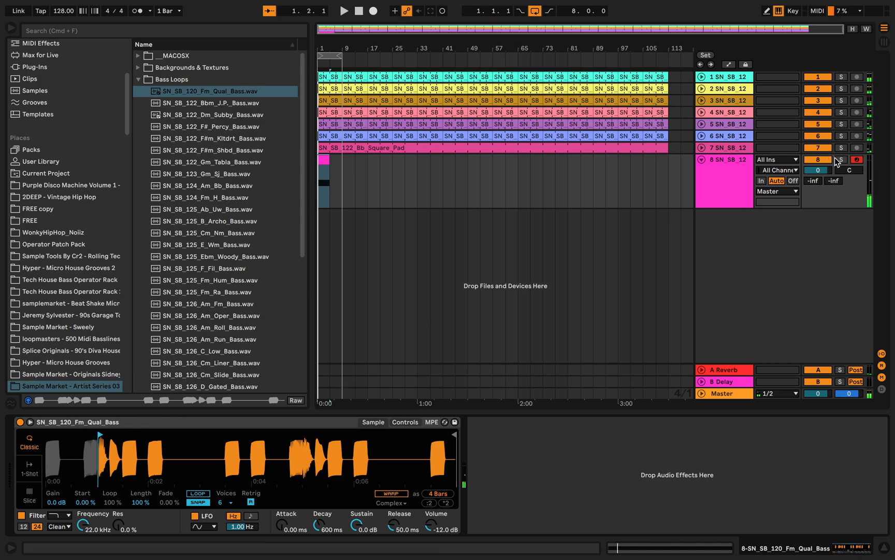
{"action": "left_click", "coordinate": [841, 159]}
{"action": "key", "text": "space"}
{"action": "key", "text": "space"}
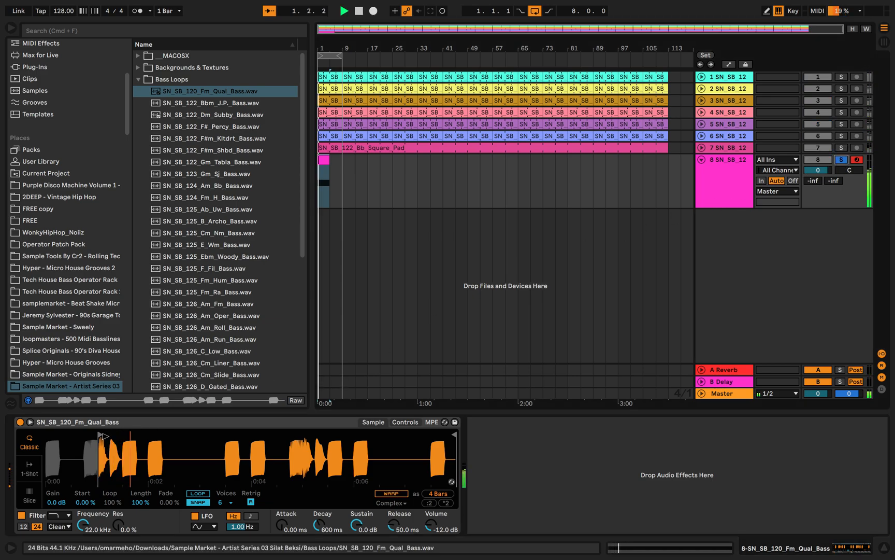
Fine-tune the Simpler's sample start and pull its end in to isolate a single one-beat bass hit
{"action": "left_click_drag", "start_coordinate": [88, 436], "coordinate": [99, 434]}
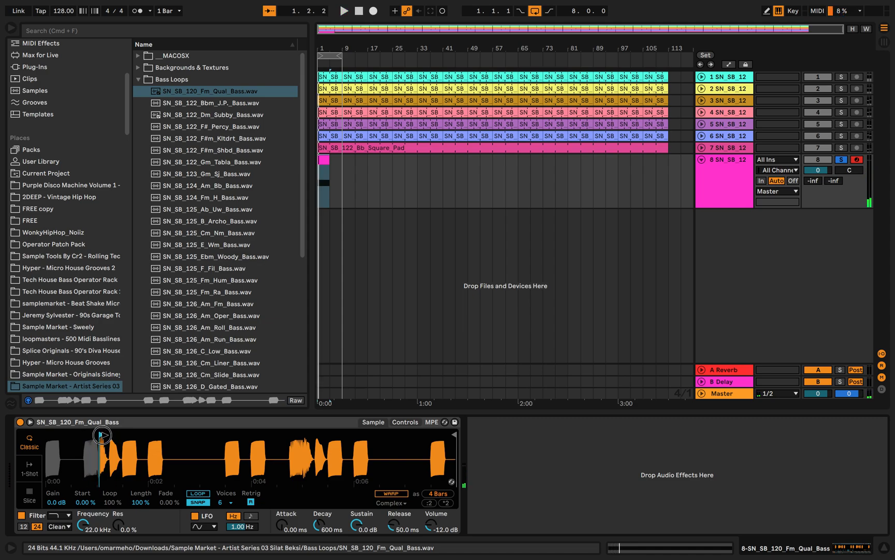
{"action": "key", "text": "space"}
{"action": "key", "text": "space"}
{"action": "mouse_move", "coordinate": [453, 434]}
{"action": "left_mouse_down"}
{"action": "mouse_move", "coordinate": [111, 442]}
{"action": "mouse_move", "coordinate": [113, 476]}
{"action": "mouse_move", "coordinate": [278, 466]}
{"action": "left_mouse_up"}
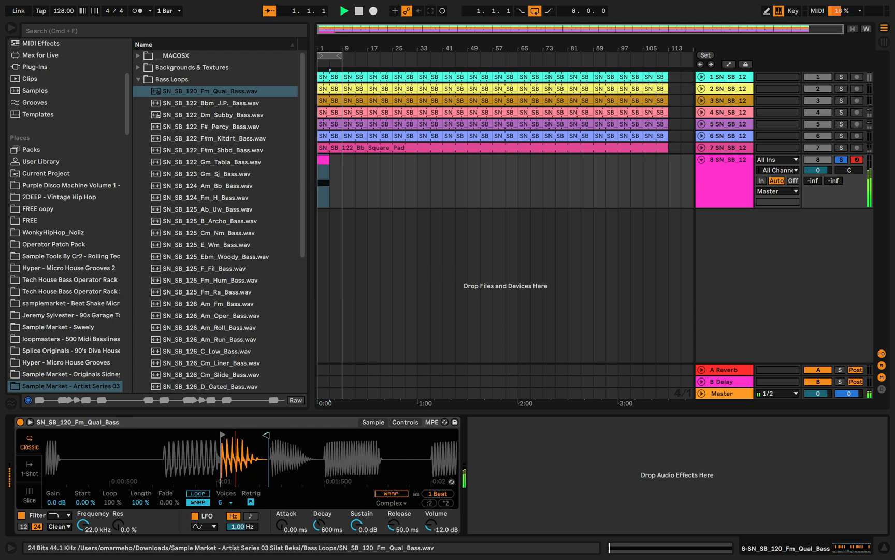
{"action": "key", "text": "space"}
Search the browser for "bass midi" and check the sample-pack folders down to Sample Market - Sweely for matches
{"action": "left_click", "coordinate": [340, 162]}
{"action": "left_click", "coordinate": [183, 35]}
{"action": "type", "text": "bass midi"}
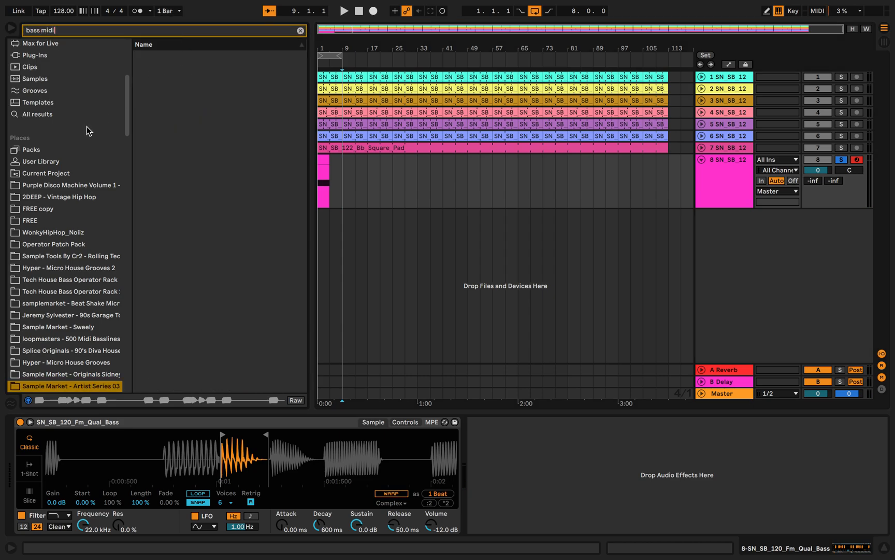
{"action": "scroll", "coordinate": [86, 126], "scroll_direction": "down", "scroll_amount": 6}
{"action": "scroll", "coordinate": [86, 126], "scroll_direction": "up", "scroll_amount": 3}
{"action": "left_click", "coordinate": [91, 121]}
{"action": "left_click", "coordinate": [94, 112]}
{"action": "left_click", "coordinate": [93, 124]}
{"action": "left_click", "coordinate": [93, 135]}
{"action": "left_click", "coordinate": [92, 154]}
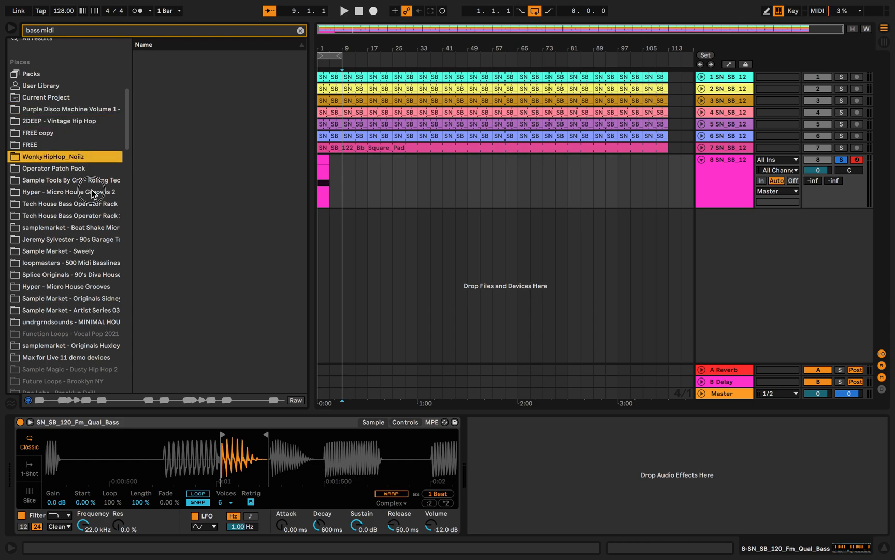
{"action": "left_click", "coordinate": [92, 192]}
{"action": "left_click", "coordinate": [98, 203]}
{"action": "left_click", "coordinate": [98, 251]}
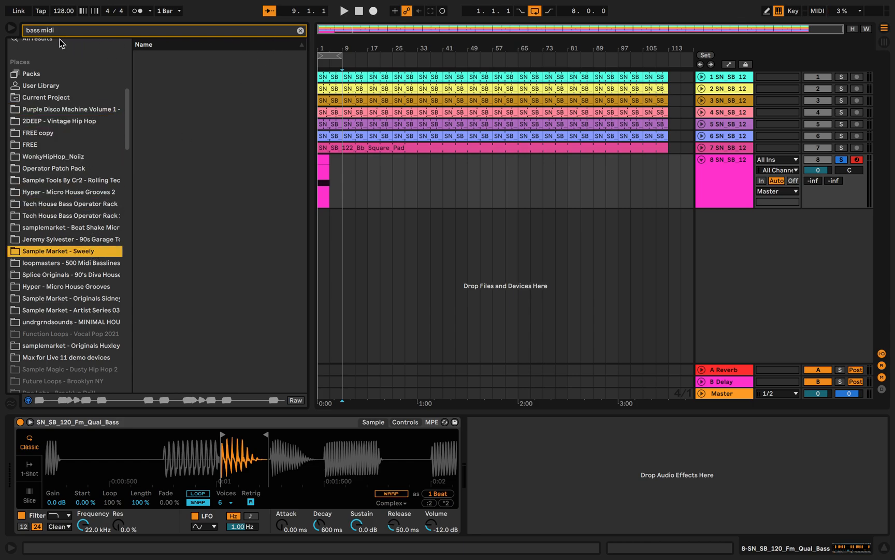
Shorten the browser search to "midi" and check the sample packs from 2DEEP - Vintage Hip Hop to Splice Originals
{"action": "double_click", "coordinate": [36, 31]}
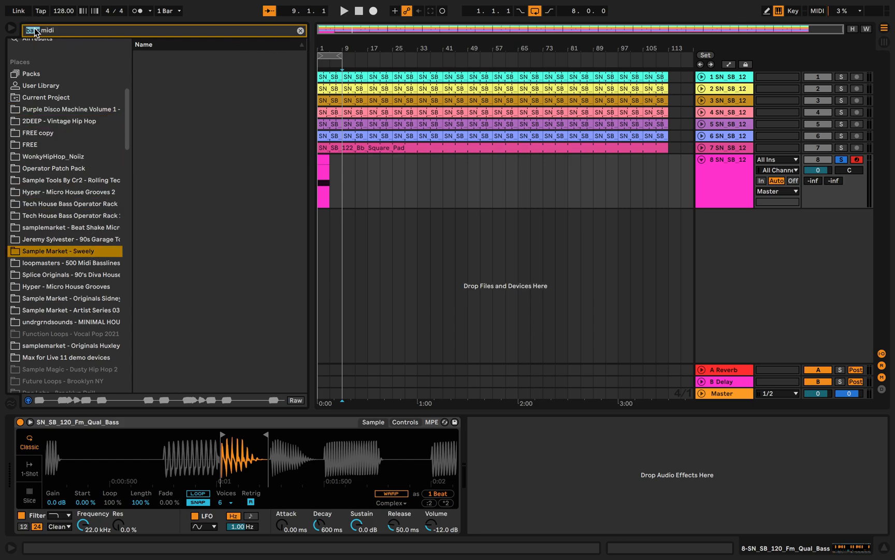
{"action": "scroll", "coordinate": [107, 243], "scroll_direction": "up", "scroll_amount": 5}
{"action": "left_click", "coordinate": [107, 243]}
{"action": "left_click", "coordinate": [109, 224]}
{"action": "left_click", "coordinate": [100, 259]}
{"action": "scroll", "coordinate": [96, 284], "scroll_direction": "down", "scroll_amount": 1}
{"action": "scroll", "coordinate": [96, 293], "scroll_direction": "down", "scroll_amount": 1}
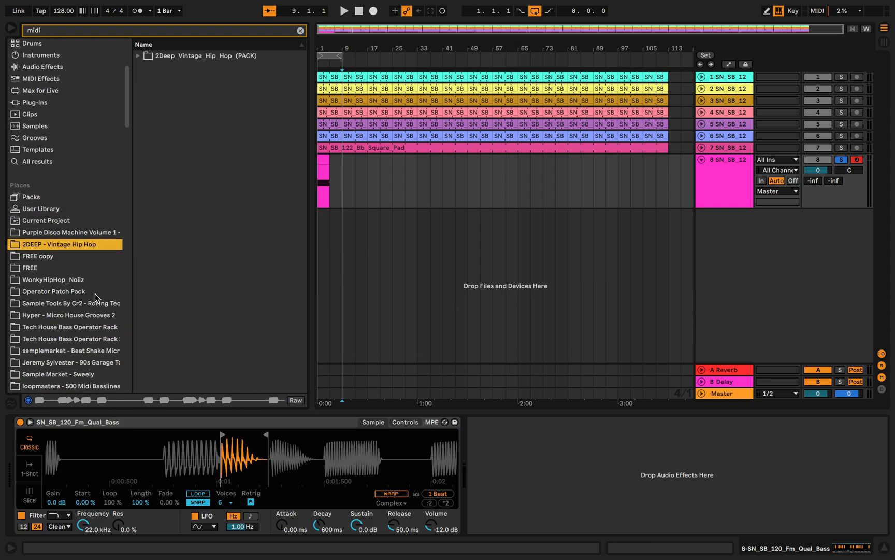
{"action": "scroll", "coordinate": [95, 297], "scroll_direction": "down", "scroll_amount": 3}
{"action": "left_click", "coordinate": [98, 346]}
{"action": "left_click", "coordinate": [98, 356]}
{"action": "left_click", "coordinate": [99, 365]}
{"action": "left_click", "coordinate": [101, 332]}
{"action": "left_click", "coordinate": [101, 341]}
{"action": "left_click", "coordinate": [101, 331]}
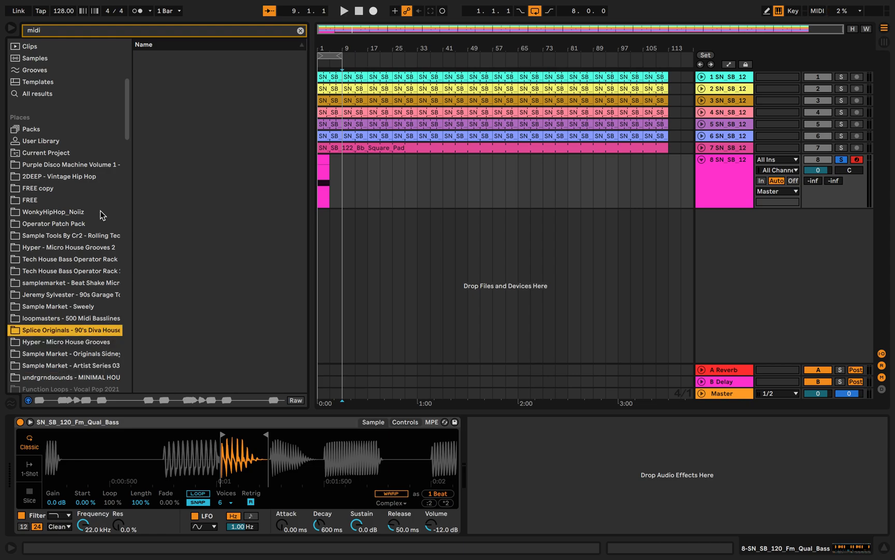
Open the Midi folder under Bass Loops 125 in the undrgrndsounds pack and preview US_MHDP_Bass_125_about_Fm.mid
{"action": "left_click", "coordinate": [30, 31]}
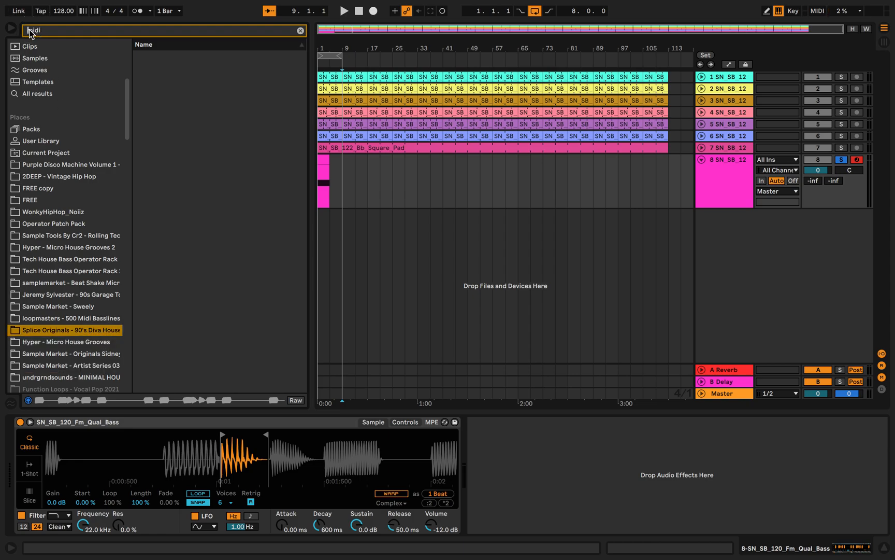
{"action": "left_click", "coordinate": [99, 366]}
{"action": "left_click", "coordinate": [99, 377]}
{"action": "left_click", "coordinate": [101, 353]}
{"action": "left_click", "coordinate": [97, 366]}
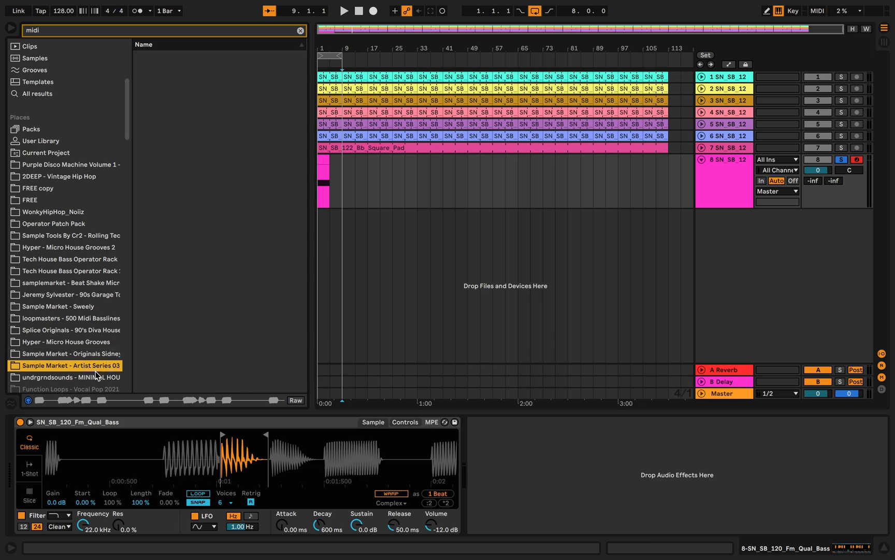
{"action": "left_click", "coordinate": [97, 378]}
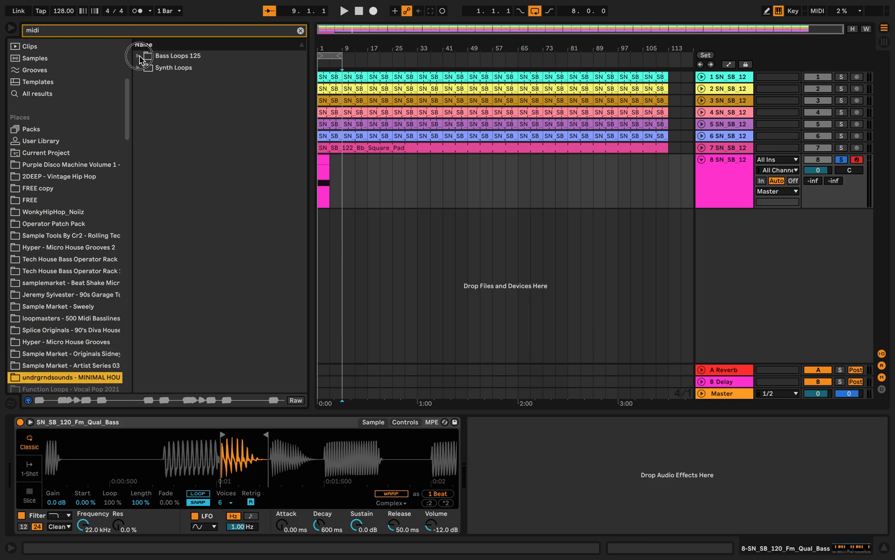
{"action": "left_click", "coordinate": [138, 56]}
{"action": "left_click", "coordinate": [147, 67]}
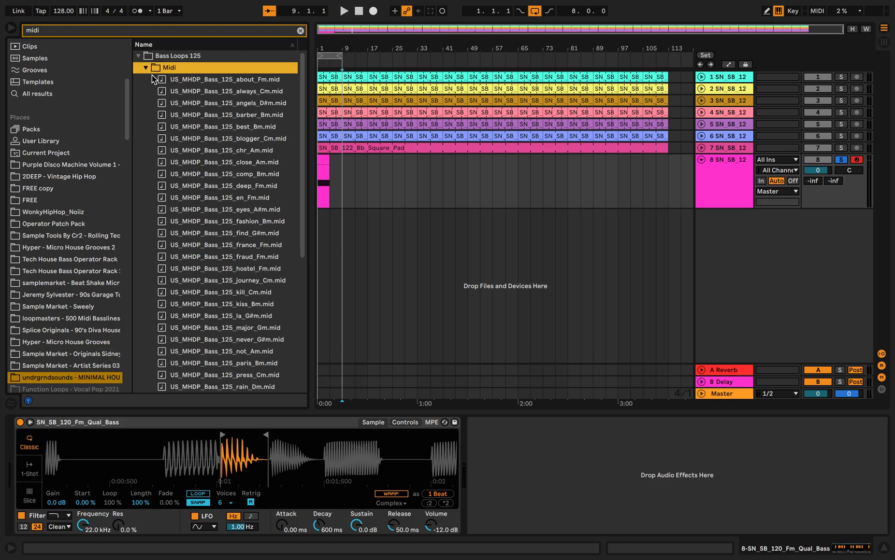
{"action": "left_click", "coordinate": [192, 81]}
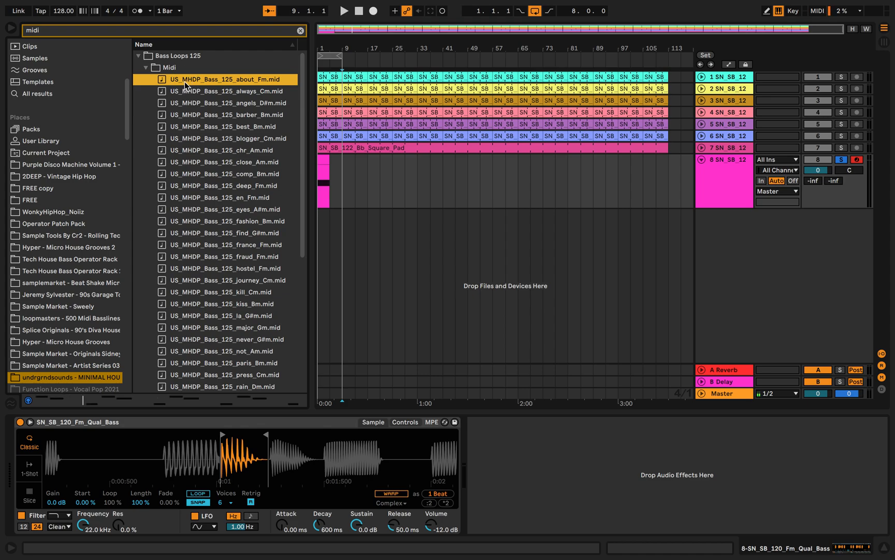
Place US_MHDP_Bass_125_about_Fm.mid on track 8 across bars 1 to 9 and open the clip's notes for editing
{"action": "left_click_drag", "start_coordinate": [184, 81], "coordinate": [342, 159]}
{"action": "key", "text": "space"}
{"action": "key", "text": "space"}
{"action": "left_click", "coordinate": [333, 159]}
{"action": "double_click", "coordinate": [334, 159]}
{"action": "left_click", "coordinate": [444, 408]}
Select all the bass clip's notes and transpose them to the C#2–F2 octave, comparing octaves during playback
{"action": "key", "text": "super+a"}
{"action": "key", "text": "shift+Up"}
{"action": "key", "text": "space"}
{"action": "key", "text": "shift+Down"}
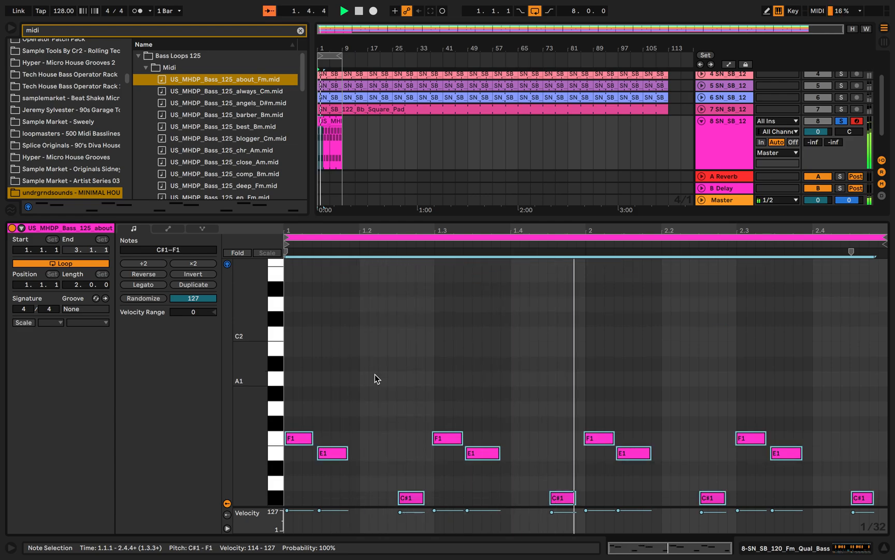
{"action": "key", "text": "shift+Up"}
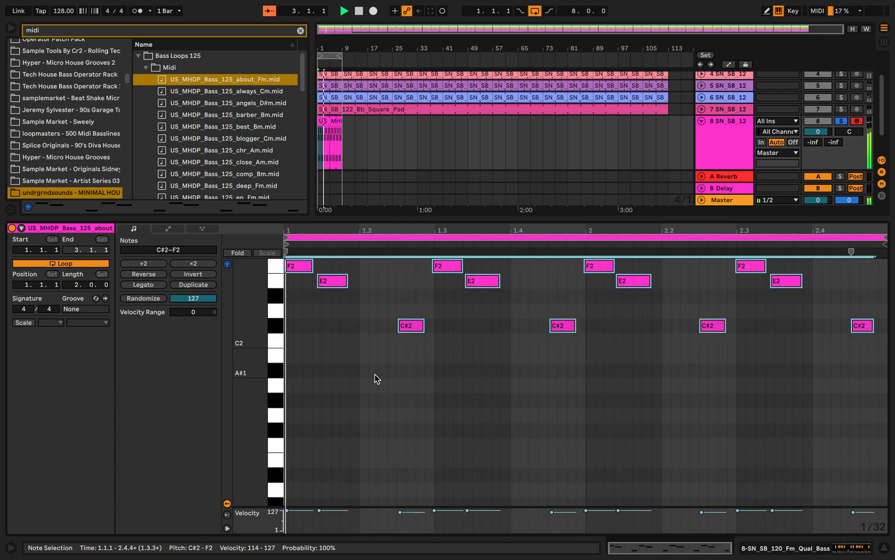
Transpose all the bass clip's notes down five semitones to G#1–C2 during playback
{"action": "key", "text": "Down"}
{"action": "key", "text": "Down"}
{"action": "key", "text": "Down"}
{"action": "key", "text": "Down"}
{"action": "key", "text": "Down"}
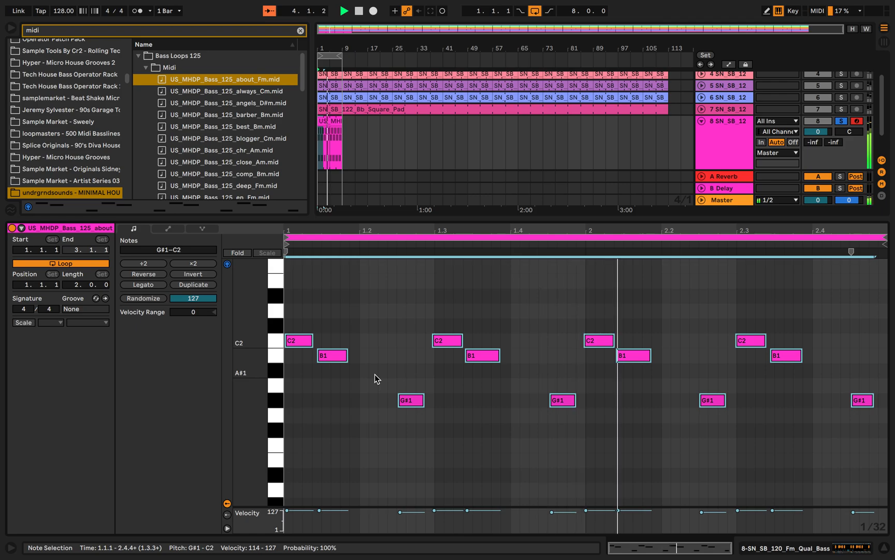
Replace track 8's bass clip with US_MHDP_Bass_125_always_Cm.mid across bars 1 to 9 and play it
{"action": "key", "text": "space"}
{"action": "left_click_drag", "start_coordinate": [266, 91], "coordinate": [321, 147]}
{"action": "key", "text": "space"}
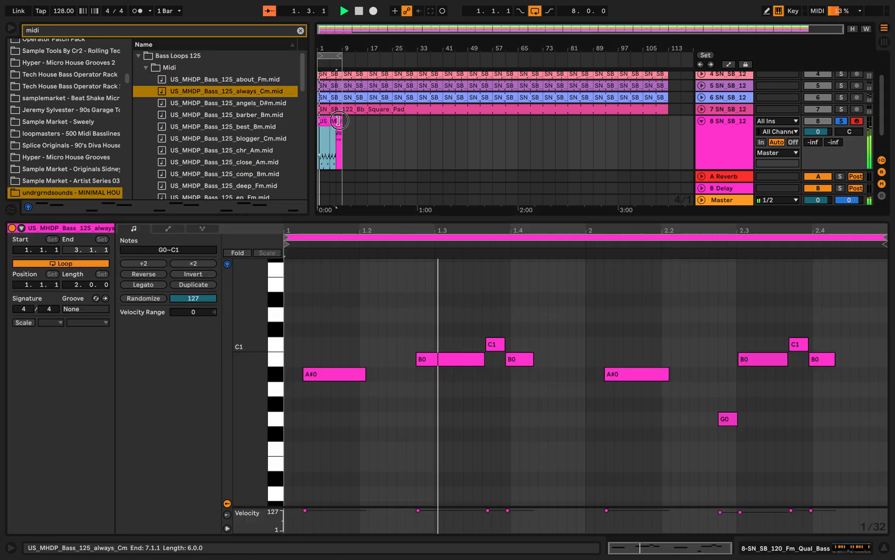
Transpose all the bass clip's notes up two octaves to G2–C3 and unsolo track 8 to hear it in the mix
{"action": "left_click", "coordinate": [389, 366]}
{"action": "key", "text": "ctrl+a"}
{"action": "key", "text": "shift+Up"}
{"action": "key", "text": "shift+Up"}
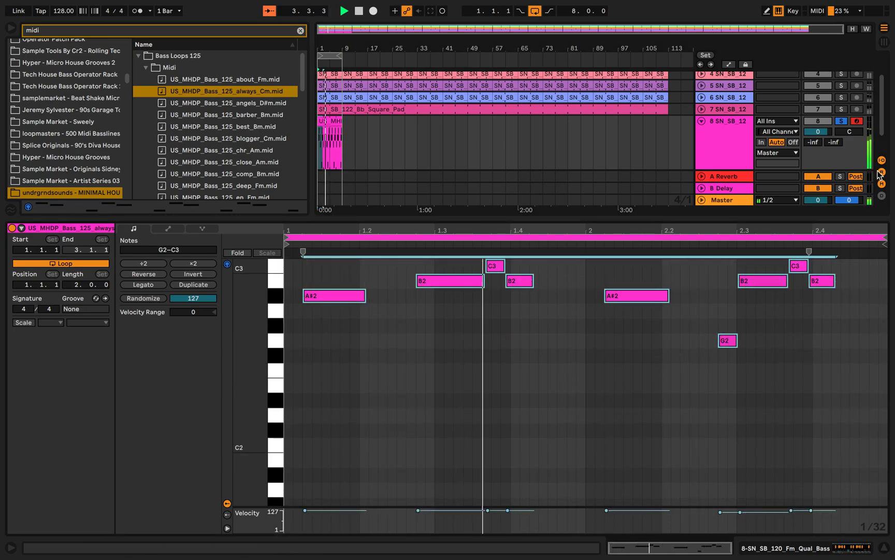
{"action": "left_click", "coordinate": [842, 122]}
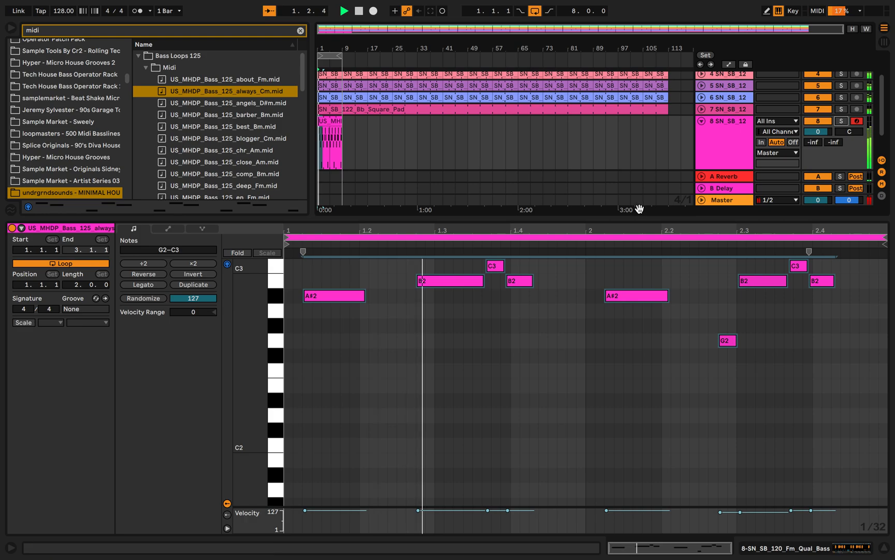
Zoom the arrangement in on the bass clip, reopen its note editor and select all its notes with playback stopped
{"action": "key", "text": "super+alt+l"}
{"action": "left_click", "coordinate": [390, 198]}
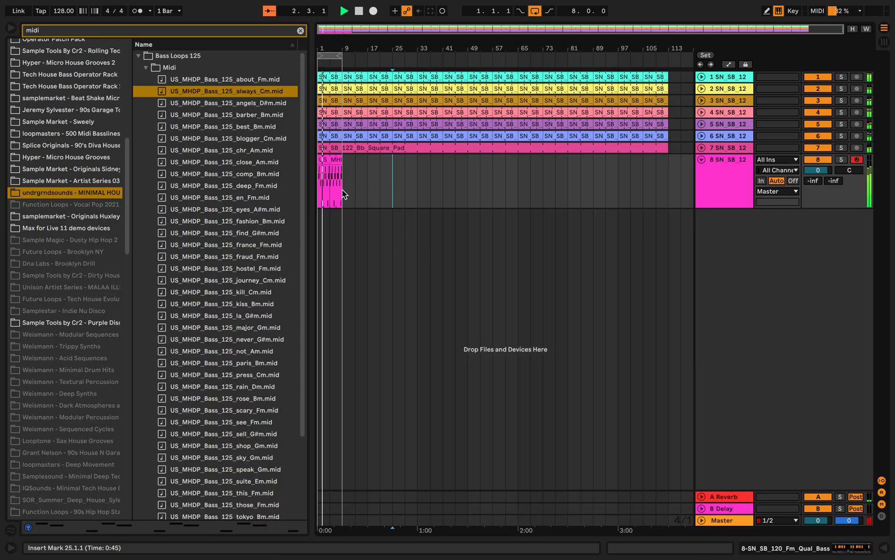
{"action": "scroll", "coordinate": [342, 190], "scroll_direction": "up", "scroll_amount": 5}
{"action": "scroll", "coordinate": [342, 189], "scroll_direction": "left", "scroll_amount": 2}
{"action": "double_click", "coordinate": [367, 160]}
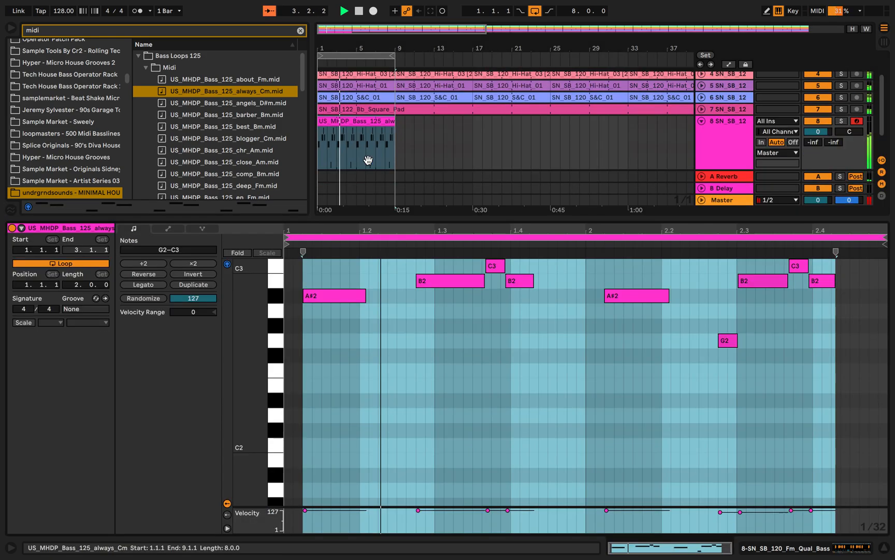
{"action": "key", "text": "space"}
{"action": "left_click", "coordinate": [490, 380]}
{"action": "key", "text": "super+a"}
{"action": "right_click", "coordinate": [490, 380]}
{"action": "left_click", "coordinate": [202, 145]}
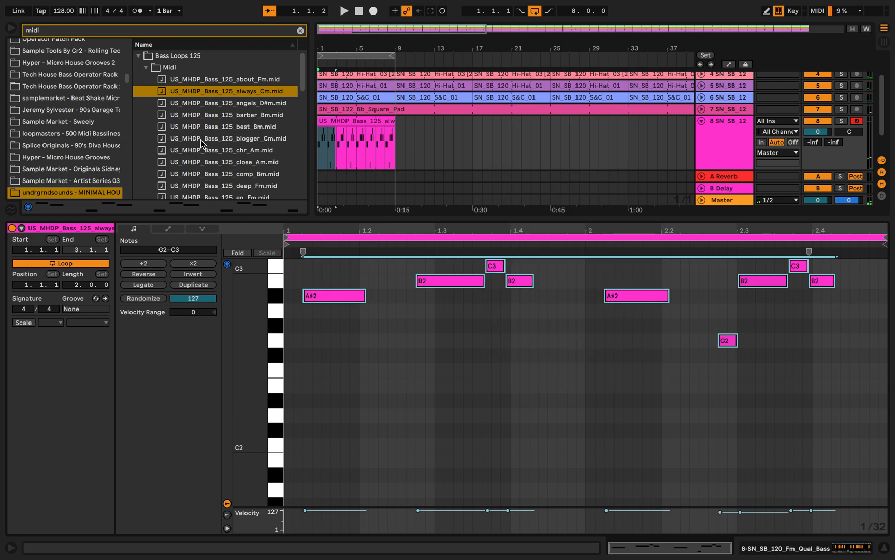
Place US_MHDP_Bass_125_angels_D#m.mid over track 8's bass clip and transpose all its notes up two octaves to B1–D#3 during playback
{"action": "left_click_drag", "start_coordinate": [262, 106], "coordinate": [319, 132]}
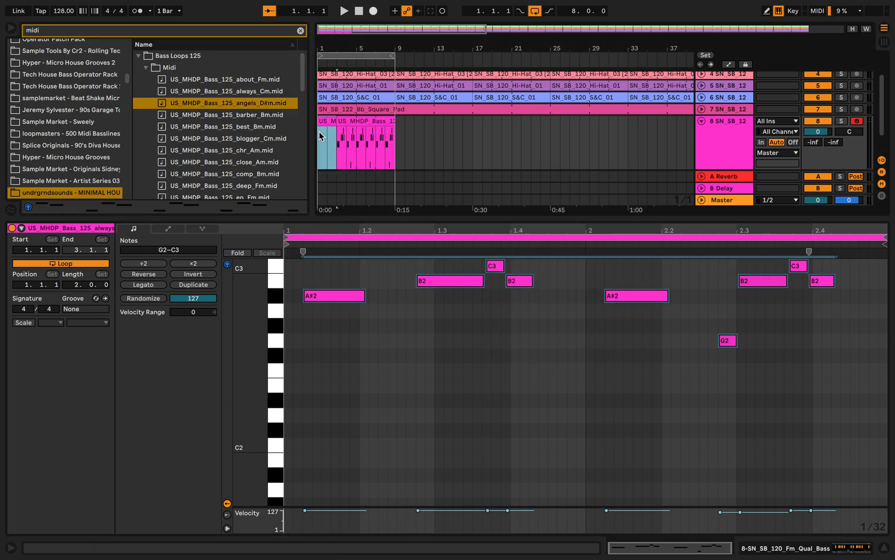
{"action": "key", "text": "space"}
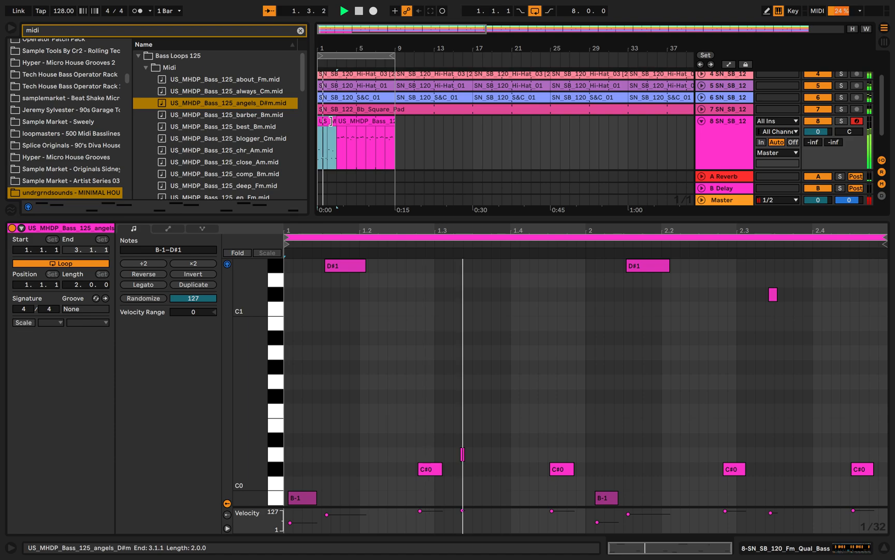
{"action": "left_click", "coordinate": [422, 366]}
{"action": "key", "text": "ctrl+a"}
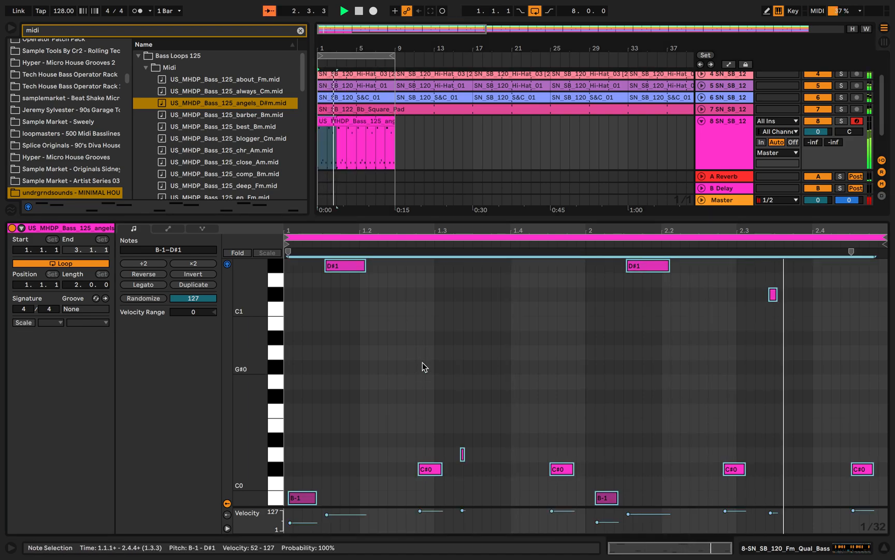
{"action": "key", "text": "shift+Up"}
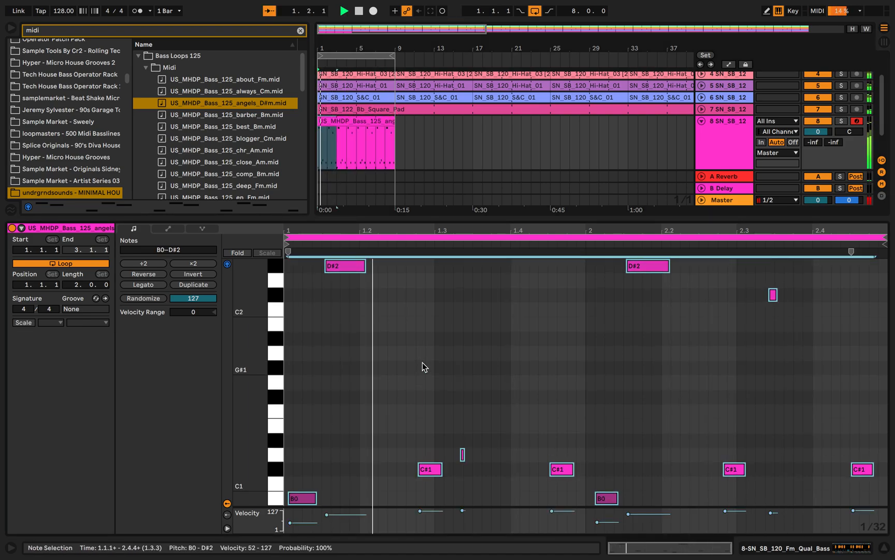
{"action": "key", "text": "shift+Up"}
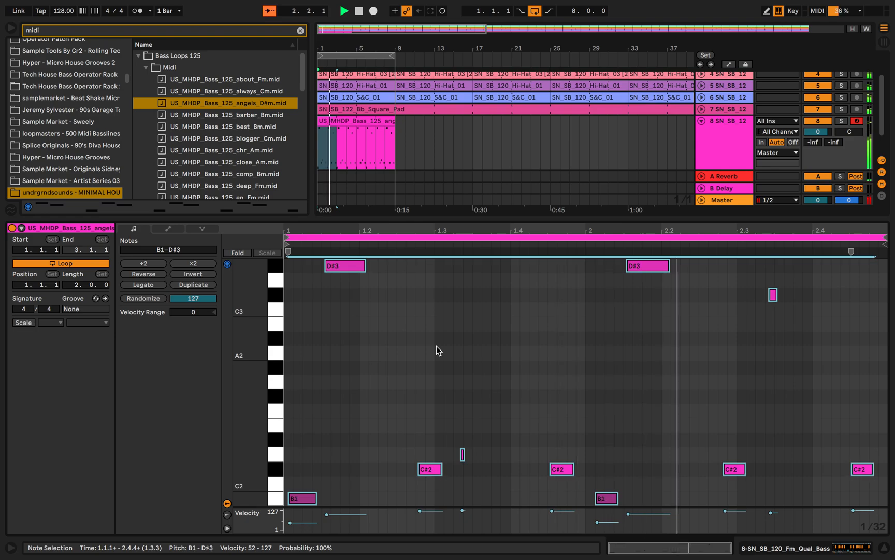
{"action": "key", "text": "space"}
Place US_MHDP_Bass_125_always_Cm.mid on track 8 across bars 1 to 9 again and enlarge the arrangement area
{"action": "left_click", "coordinate": [259, 90]}
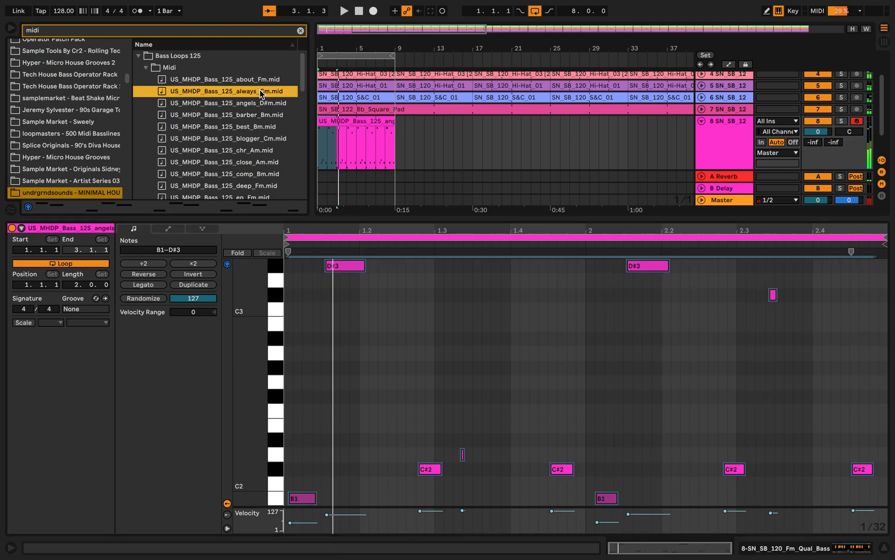
{"action": "left_click_drag", "start_coordinate": [240, 89], "coordinate": [391, 121]}
{"action": "scroll", "coordinate": [393, 123], "scroll_direction": "down", "scroll_amount": 5}
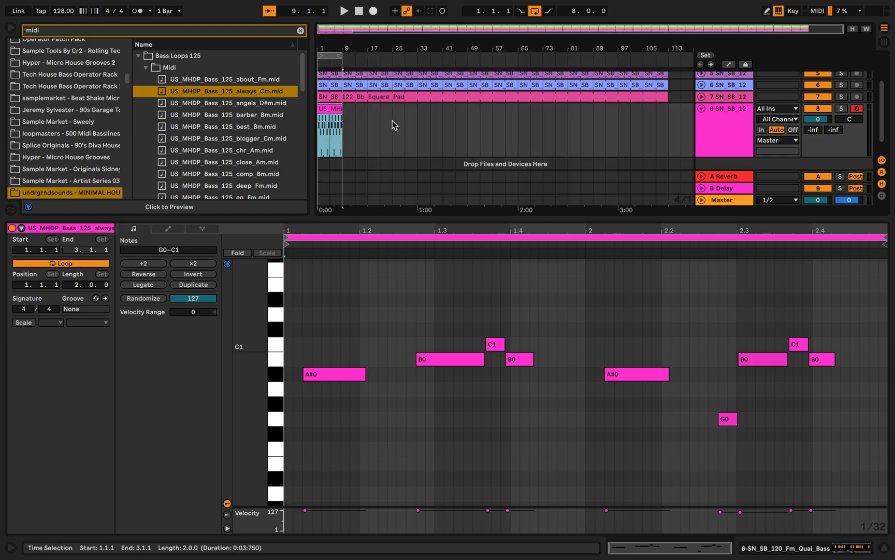
{"action": "left_click_drag", "start_coordinate": [362, 218], "coordinate": [375, 318]}
Solo track 8, transpose all the bass clip's notes up one octave to G1–C2 during playback, and unsolo the track
{"action": "left_click", "coordinate": [841, 159]}
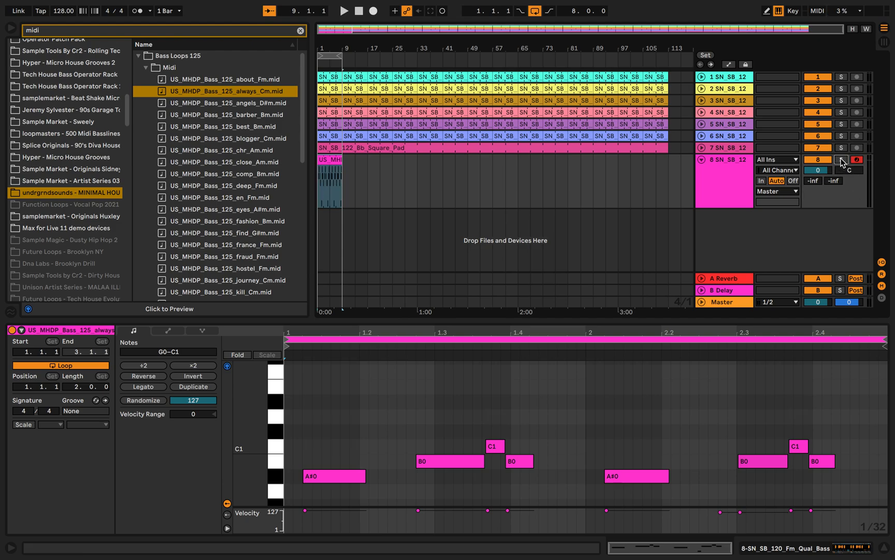
{"action": "key", "text": "space"}
{"action": "key", "text": "ctrl+a"}
{"action": "key", "text": "shift+Up"}
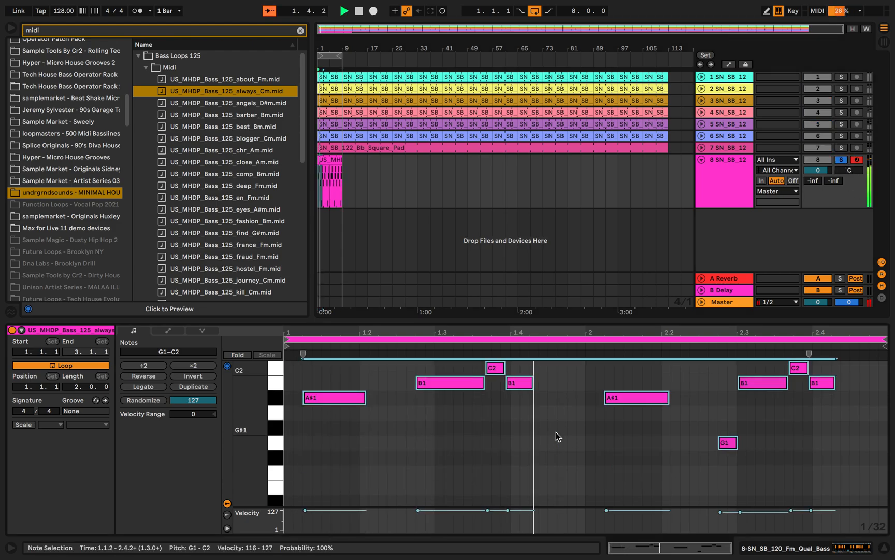
{"action": "left_click", "coordinate": [843, 160]}
{"action": "left_click", "coordinate": [842, 161]}
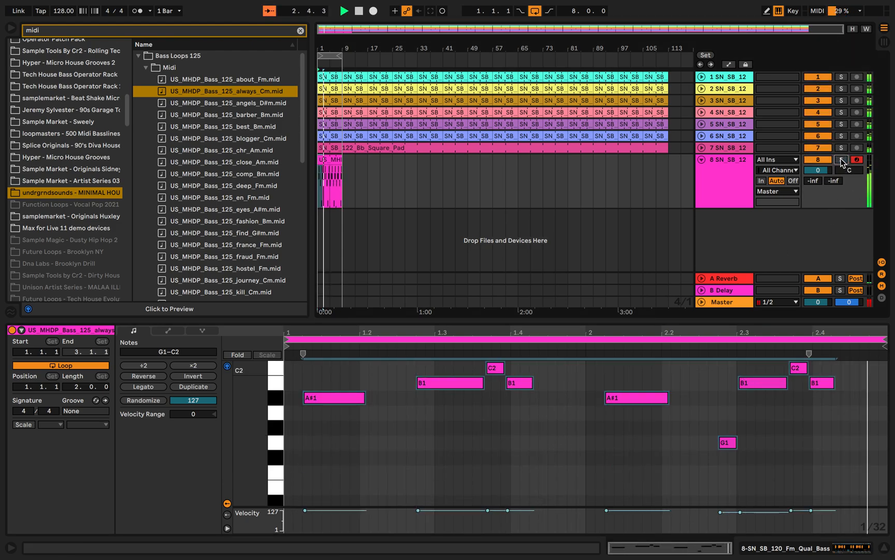
Transpose all the bass clip's notes up another octave to G2–C3 while the full mix plays
{"action": "left_click", "coordinate": [581, 386]}
{"action": "key", "text": "ctrl+a"}
{"action": "key", "text": "shift+Up"}
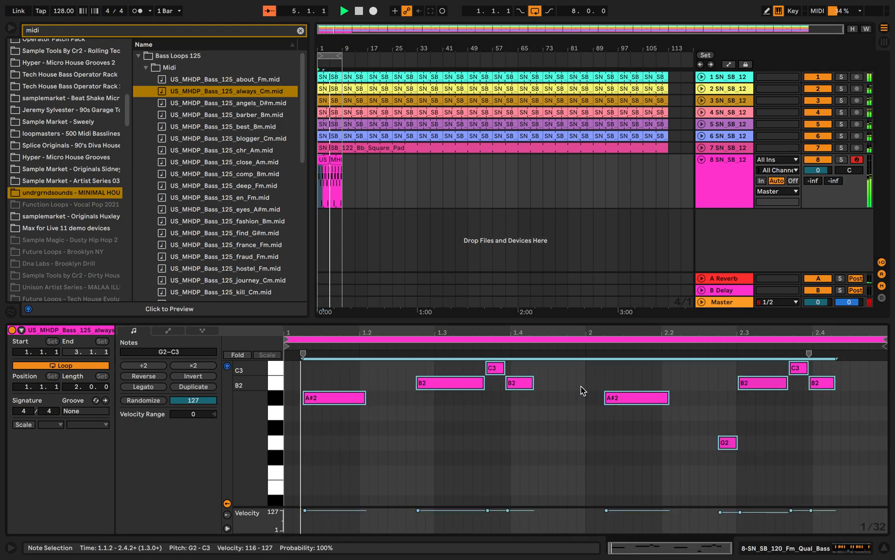
Solo track 8, quantize all the notes in the bass clip and play it back
{"action": "left_click", "coordinate": [841, 159]}
{"action": "key", "text": "space"}
{"action": "left_click", "coordinate": [469, 190]}
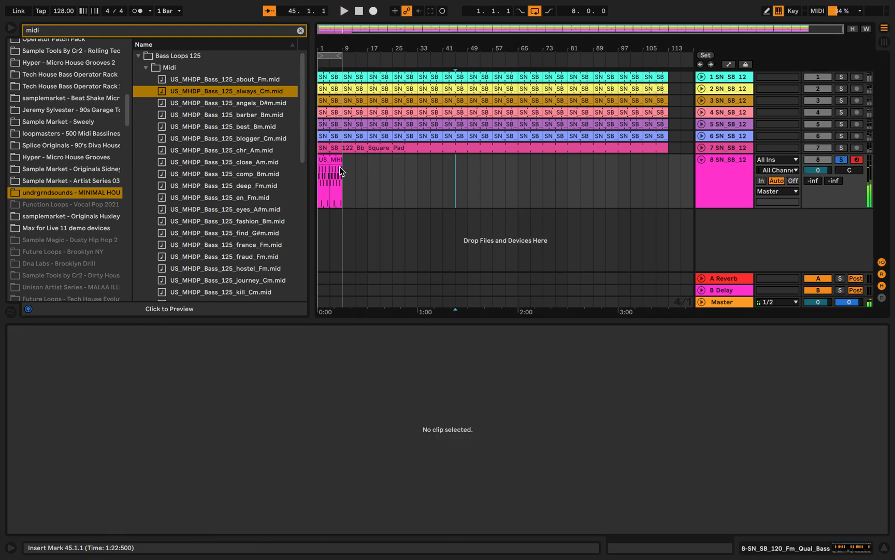
{"action": "left_click", "coordinate": [332, 159]}
{"action": "left_click", "coordinate": [371, 398]}
{"action": "right_click", "coordinate": [371, 398]}
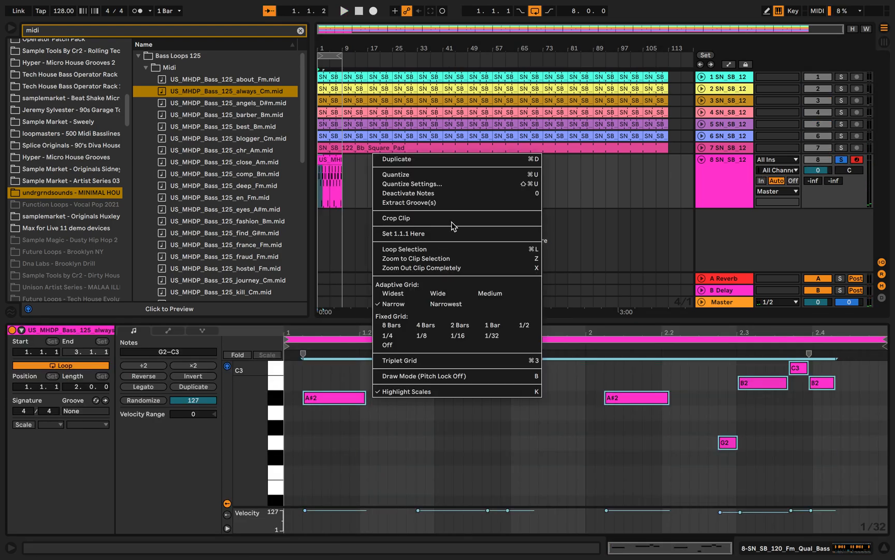
{"action": "left_click", "coordinate": [457, 175]}
{"action": "key", "text": "space"}
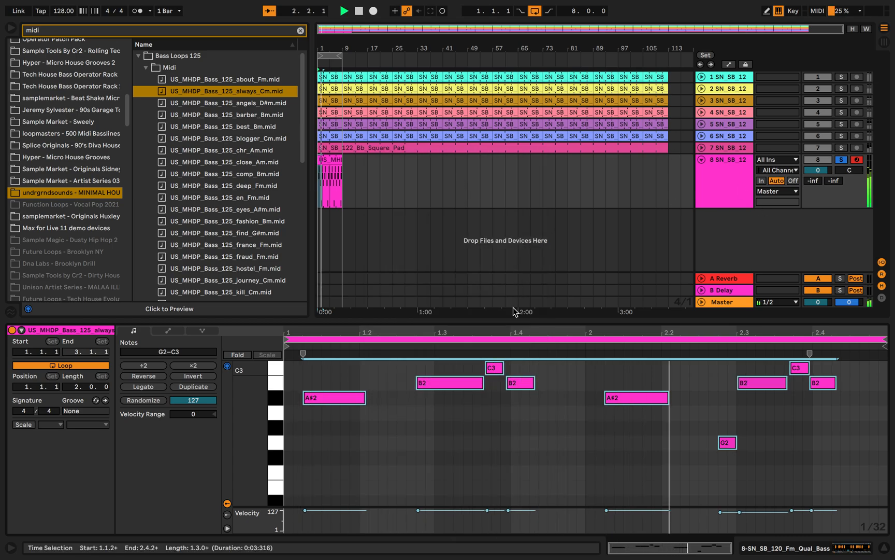
Move the first bar's second B2 note to beat 1.4.1 and lengthen the preceding C3 to meet it, checking with playback
{"action": "left_click", "coordinate": [502, 407]}
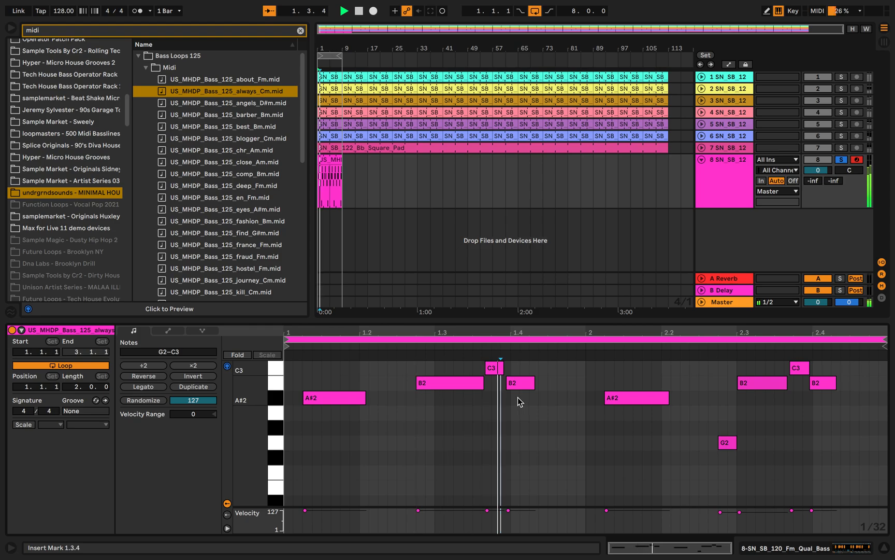
{"action": "left_click", "coordinate": [512, 386]}
{"action": "left_click_drag", "start_coordinate": [512, 386], "coordinate": [518, 385]}
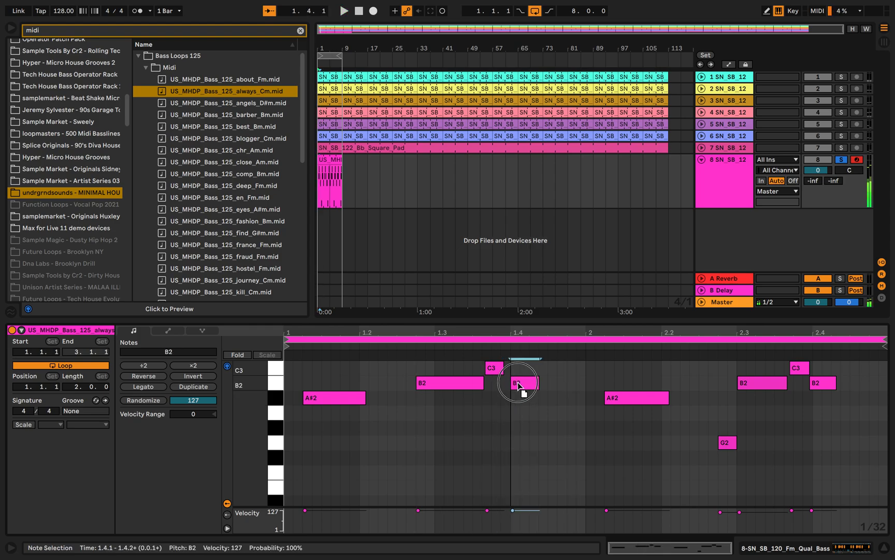
{"action": "left_click", "coordinate": [520, 415]}
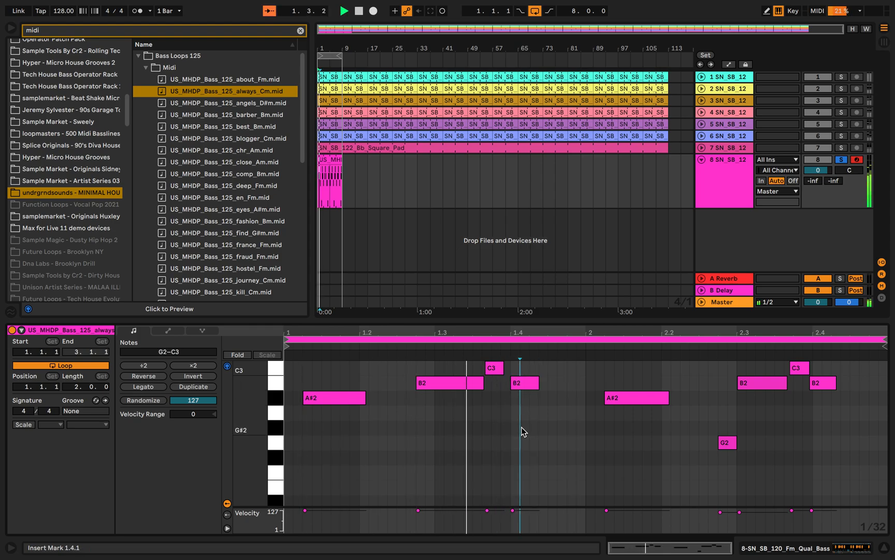
{"action": "left_click_drag", "start_coordinate": [500, 366], "coordinate": [509, 365]}
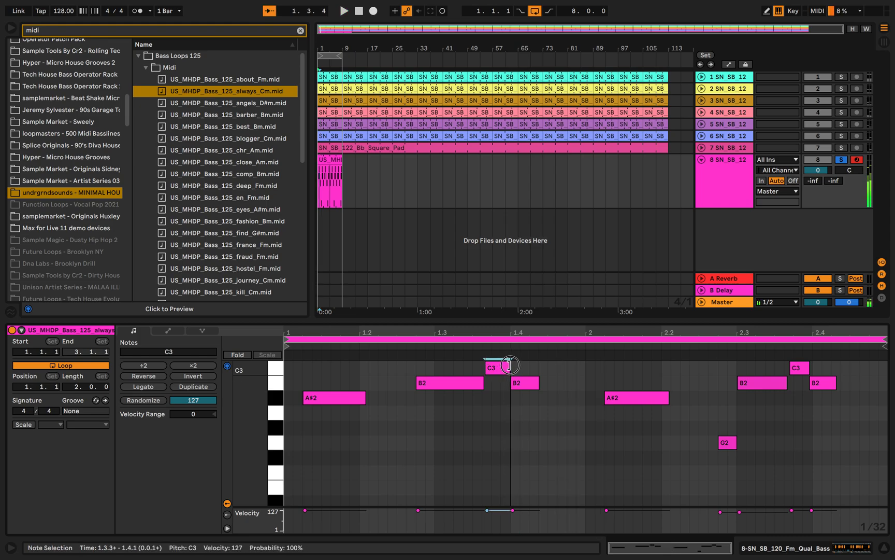
{"action": "key", "text": "space"}
{"action": "left_click", "coordinate": [529, 433]}
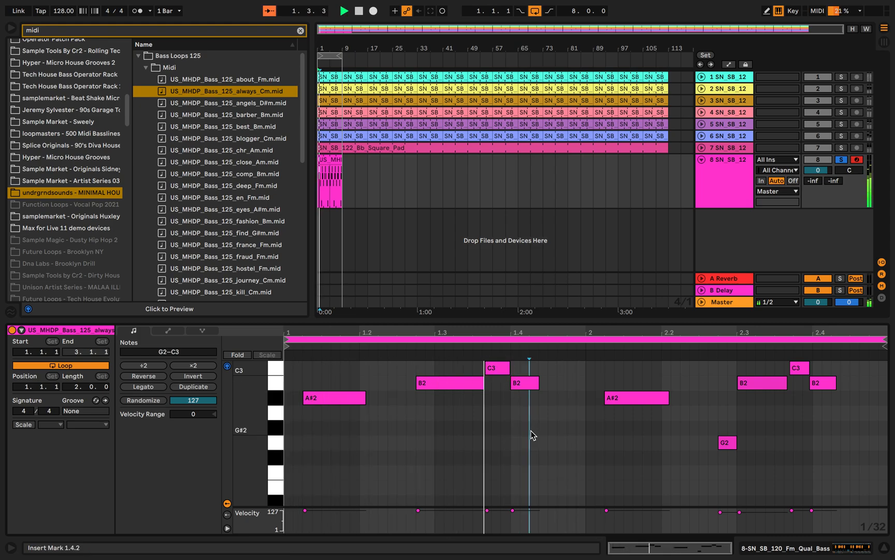
Shorten the first B2 note and start the following C3 directly at its end, auditioning the change with track 8 unsoloed
{"action": "mouse_move", "coordinate": [484, 385]}
{"action": "left_mouse_down"}
{"action": "mouse_move", "coordinate": [474, 385]}
{"action": "mouse_move", "coordinate": [496, 373]}
{"action": "left_mouse_up"}
{"action": "left_click", "coordinate": [513, 425]}
{"action": "key", "text": "space"}
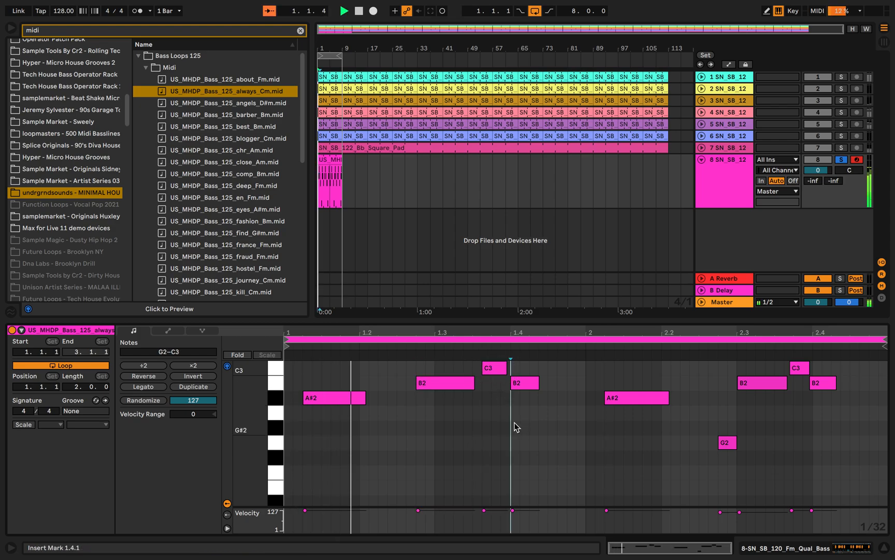
{"action": "left_click", "coordinate": [841, 159]}
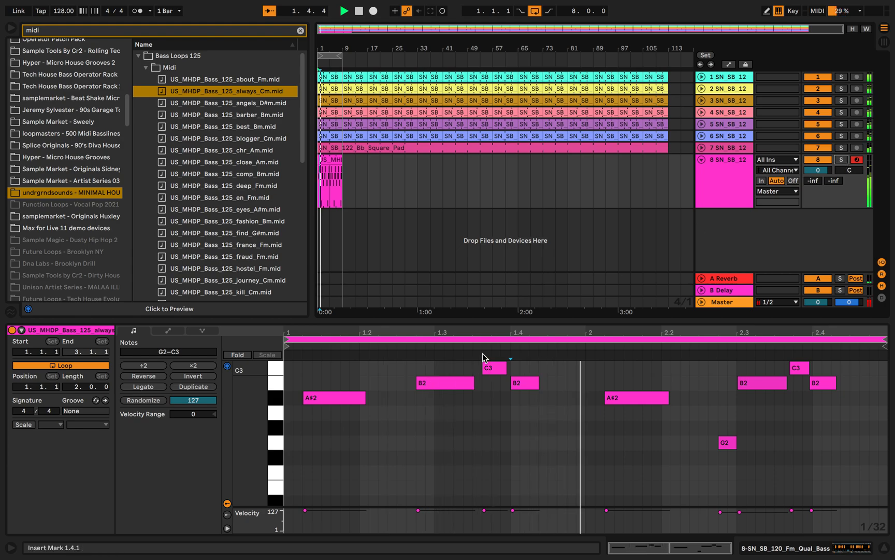
{"action": "left_click_drag", "start_coordinate": [495, 373], "coordinate": [487, 373]}
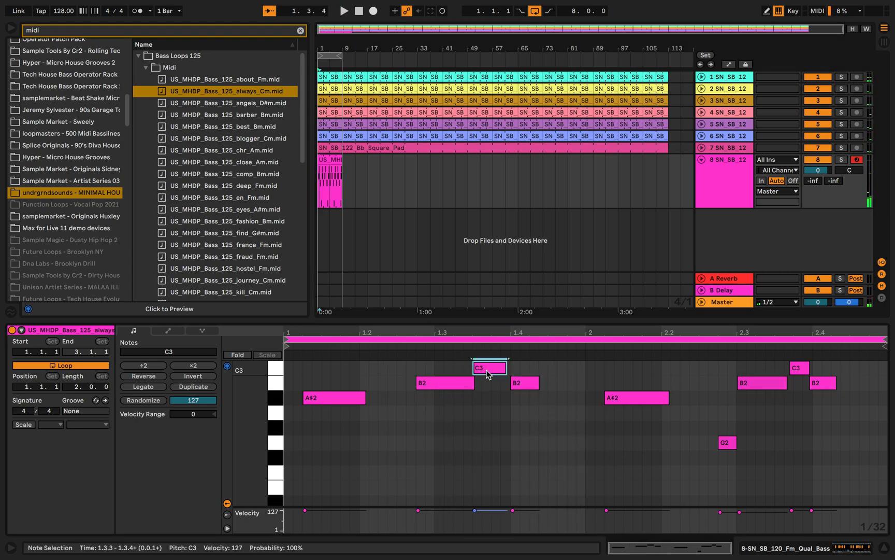
{"action": "left_click", "coordinate": [500, 419]}
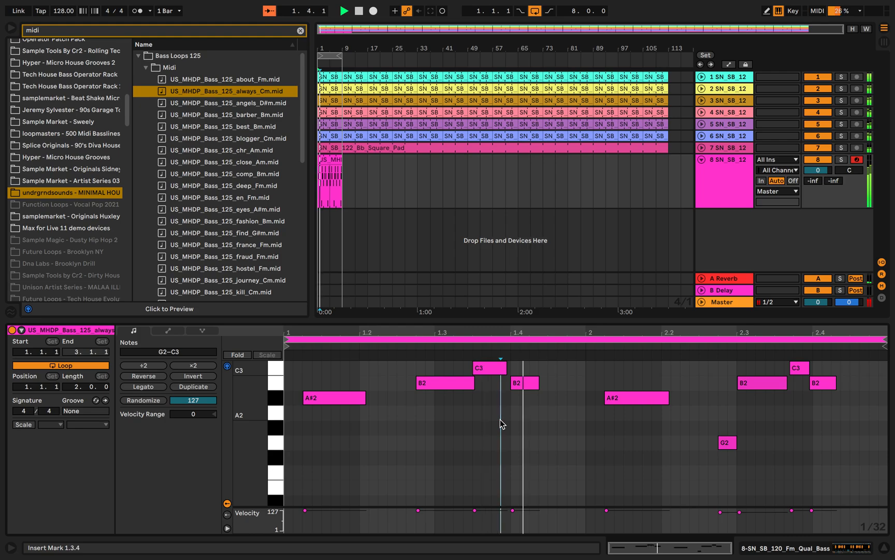
Try the first bar's second B2 note slightly earlier during playback and undo the move
{"action": "left_click_drag", "start_coordinate": [525, 384], "coordinate": [514, 385]}
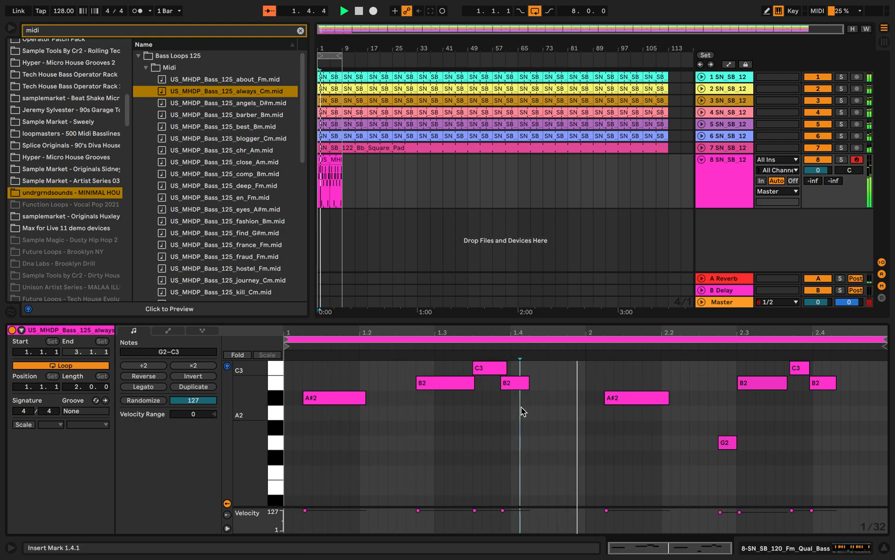
{"action": "key", "text": "space"}
{"action": "key", "text": "ctrl+z"}
{"action": "key", "text": "space"}
{"action": "left_click", "coordinate": [505, 410]}
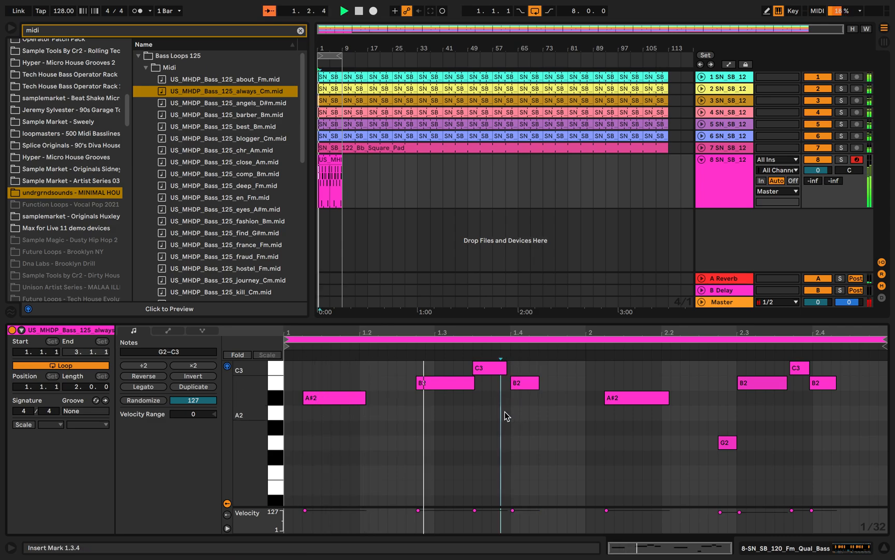
Lengthen the first bar's C3 note past beat 1.4.1 so it overlaps the following B2, and audition it
{"action": "left_click_drag", "start_coordinate": [503, 370], "coordinate": [516, 369]}
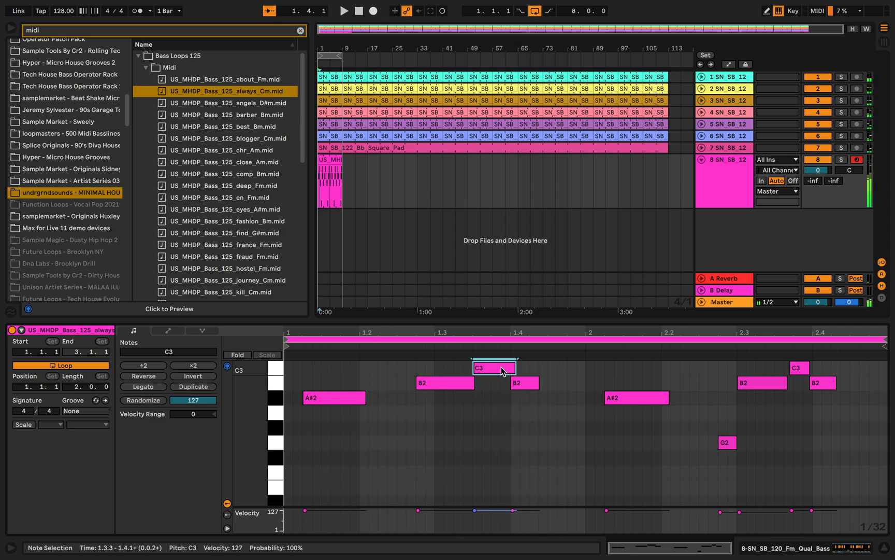
{"action": "left_click", "coordinate": [529, 416]}
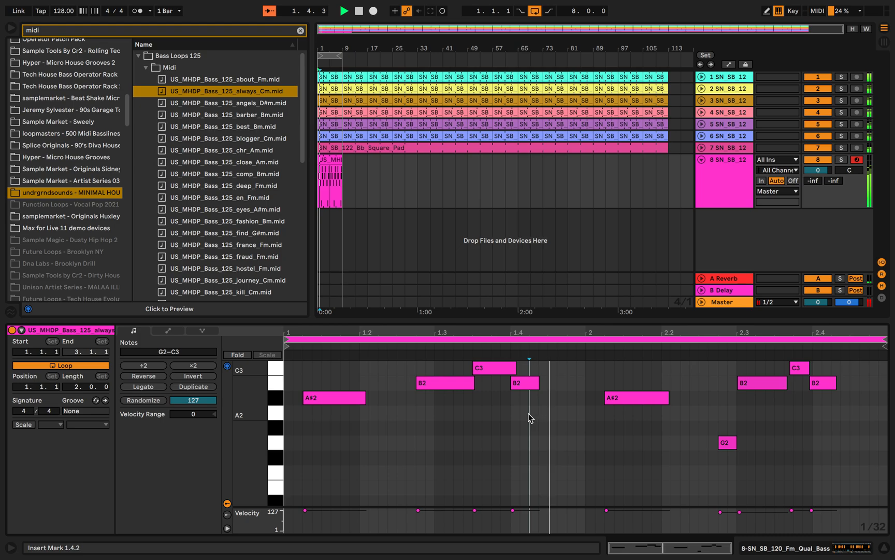
{"action": "key", "text": "space"}
Move the clip's last B2 note to beat 2.4.1 and extend the preceding C3 from 2.3.3 to meet it, auditioning the result
{"action": "left_click_drag", "start_coordinate": [824, 383], "coordinate": [795, 373]}
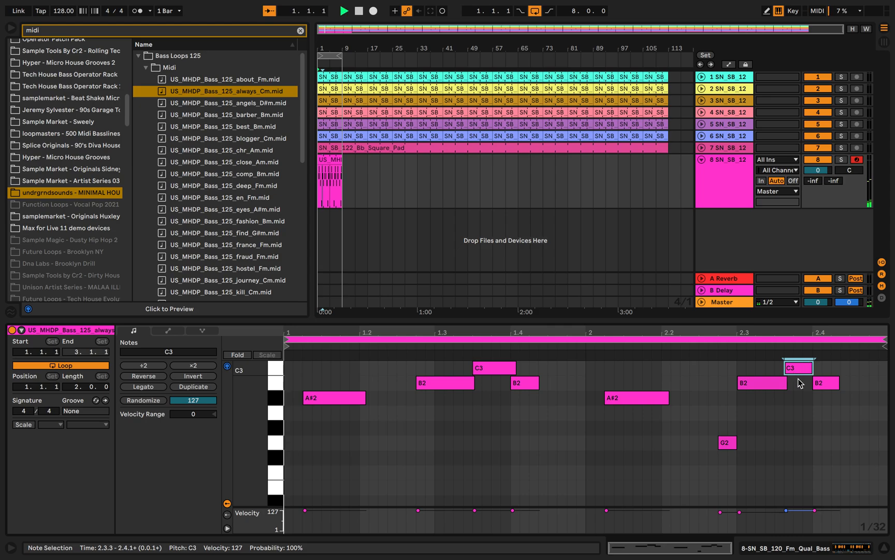
{"action": "key", "text": "space"}
{"action": "left_click", "coordinate": [803, 388]}
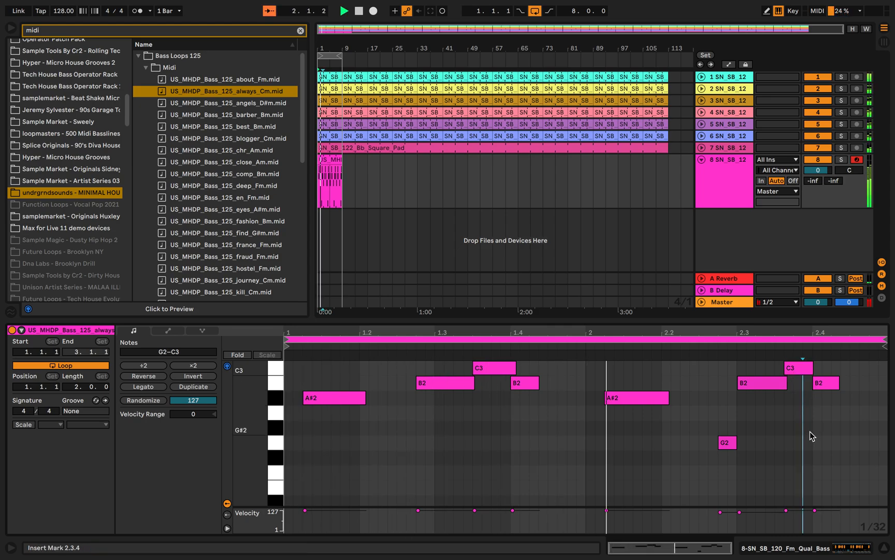
Move the second bar's C3 to beat 2.3.3, trim the preceding B2 to its start, extend C3 to 2.4.1 and audition
{"action": "key", "text": "space"}
{"action": "scroll", "coordinate": [806, 406], "scroll_direction": "up", "scroll_amount": 2}
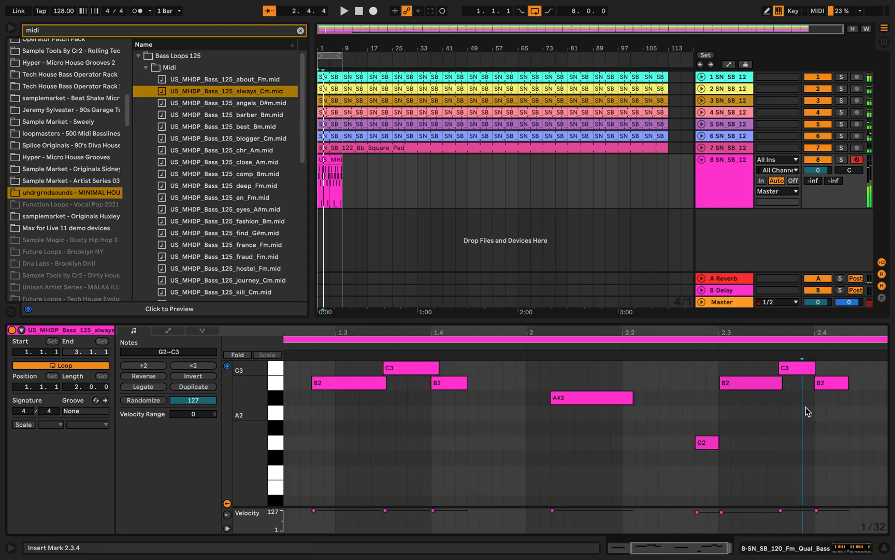
{"action": "scroll", "coordinate": [806, 406], "scroll_direction": "up", "scroll_amount": 3}
{"action": "left_click_drag", "start_coordinate": [767, 369], "coordinate": [774, 370]}
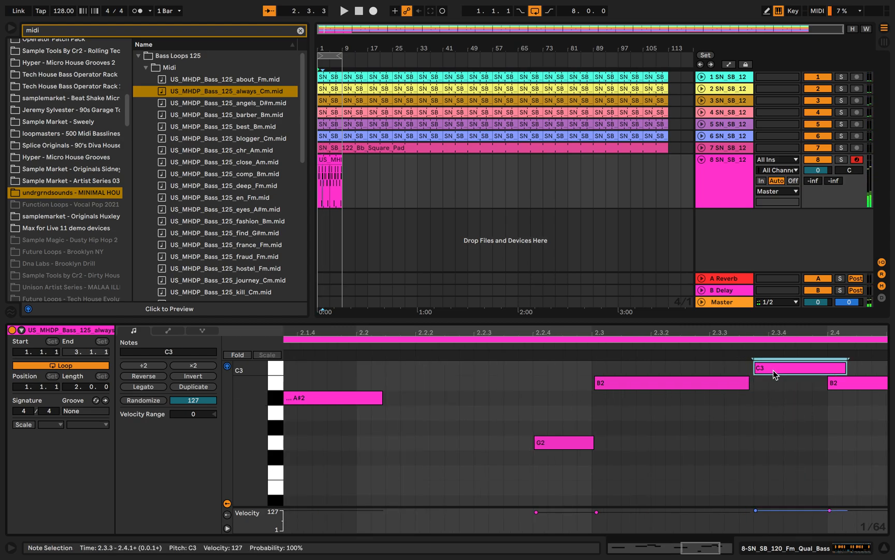
{"action": "scroll", "coordinate": [773, 370], "scroll_direction": "down", "scroll_amount": 3}
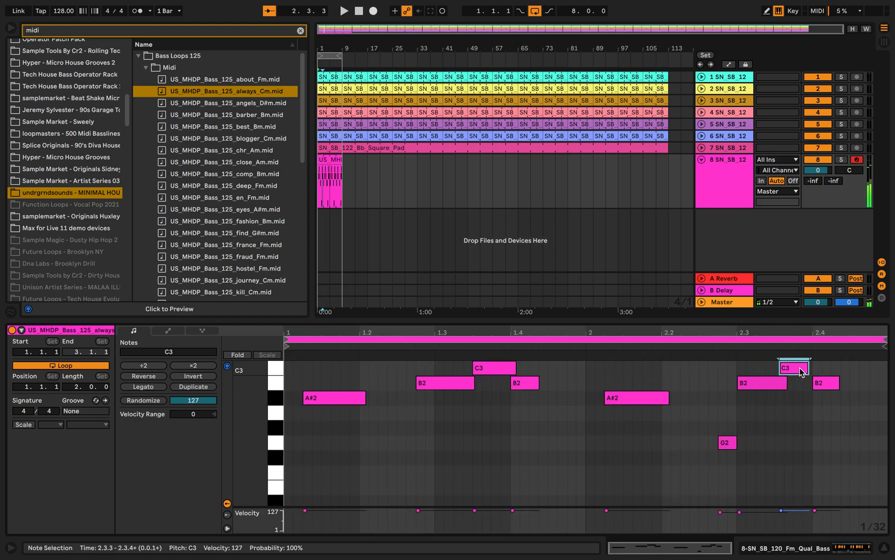
{"action": "left_click_drag", "start_coordinate": [785, 380], "coordinate": [812, 371]}
{"action": "left_click", "coordinate": [790, 422]}
{"action": "key", "text": "space"}
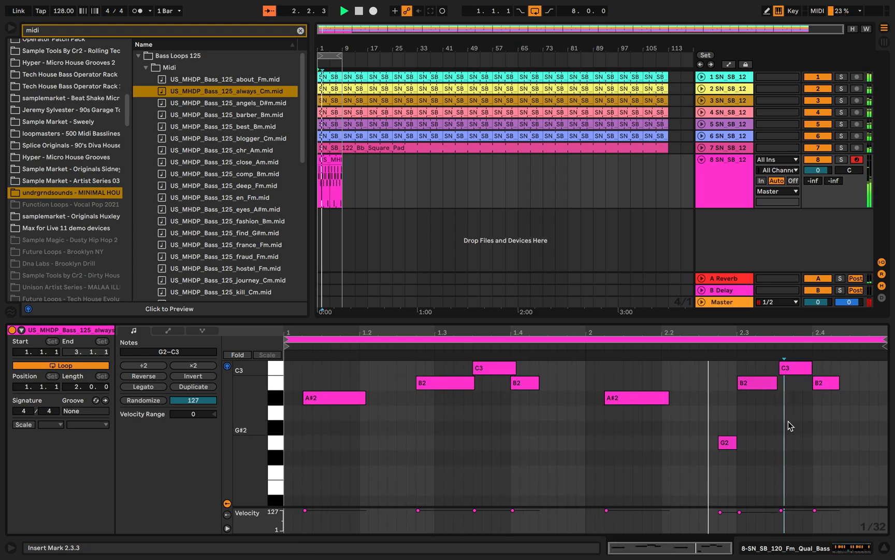
Lengthen the second bar's C3 past beat 2.4.1 so it overlaps the last B2, audition it and save the set
{"action": "key", "text": "space"}
{"action": "left_click_drag", "start_coordinate": [810, 368], "coordinate": [819, 368]}
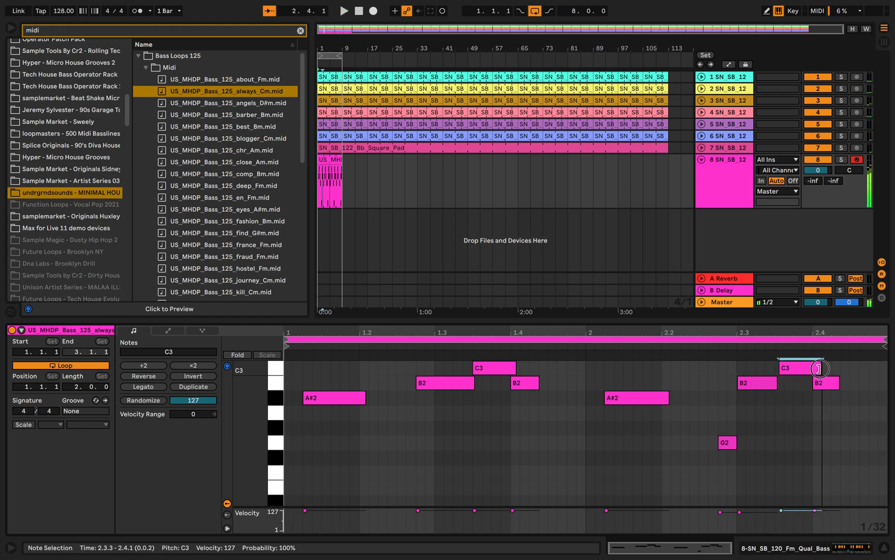
{"action": "left_click", "coordinate": [816, 407]}
{"action": "key", "text": "space"}
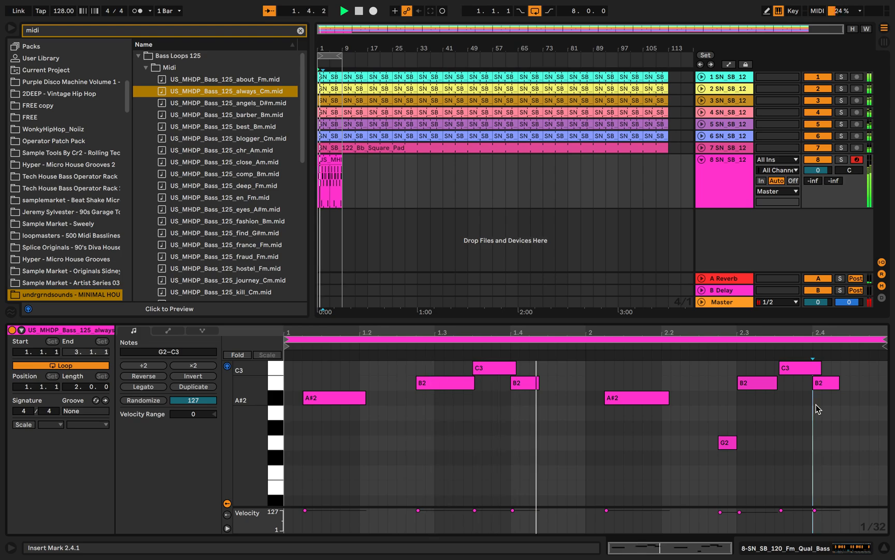
{"action": "scroll", "coordinate": [811, 409], "scroll_direction": "down", "scroll_amount": 4}
{"action": "scroll", "coordinate": [810, 410], "scroll_direction": "up", "scroll_amount": 3}
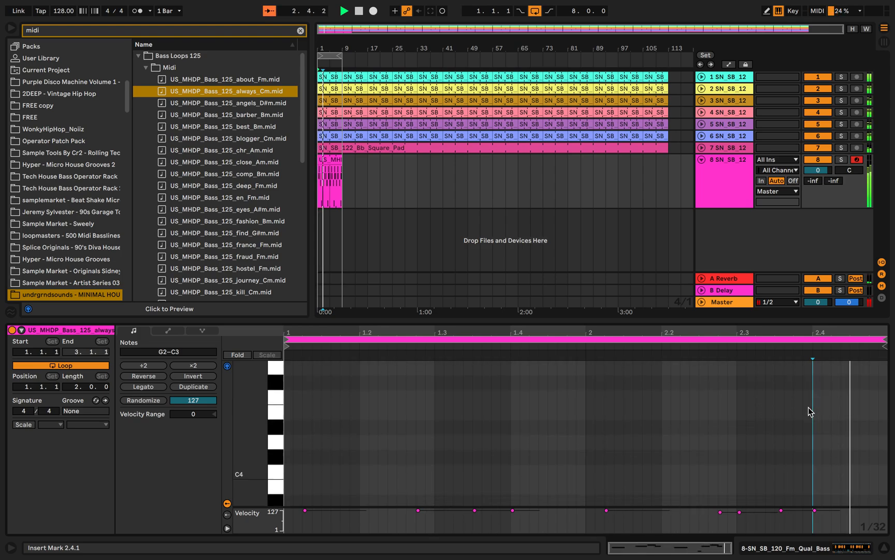
{"action": "left_click", "coordinate": [392, 200]}
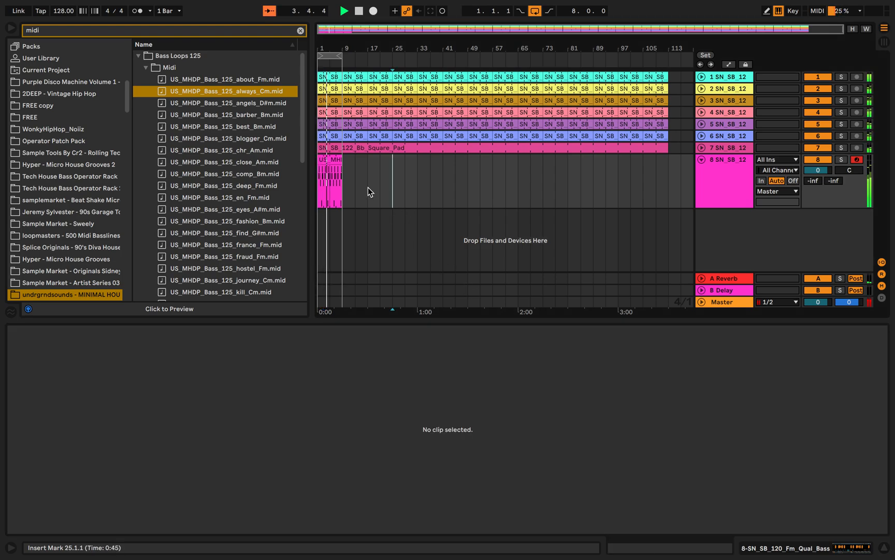
{"action": "key", "text": "ctrl+s"}
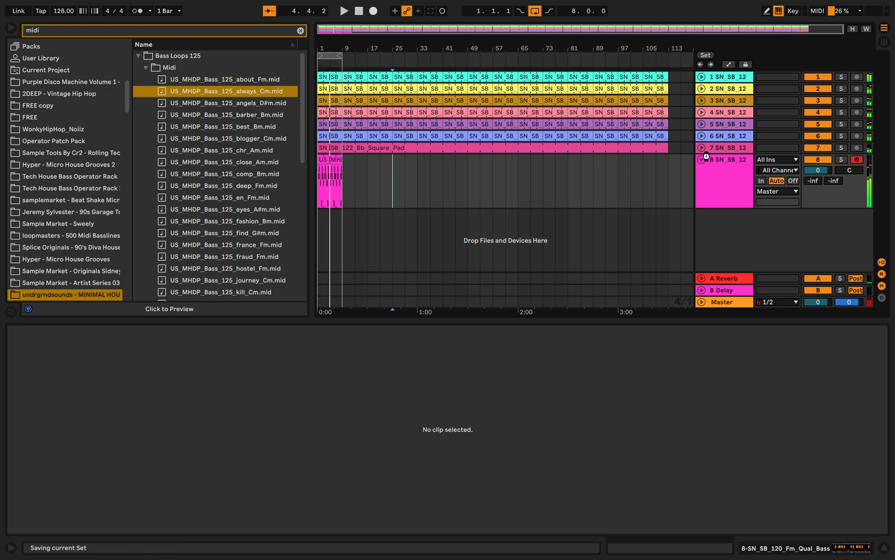
Search the browser's full results for "sat" and add Saturator after Simpler on track 8
{"action": "left_click", "coordinate": [752, 164]}
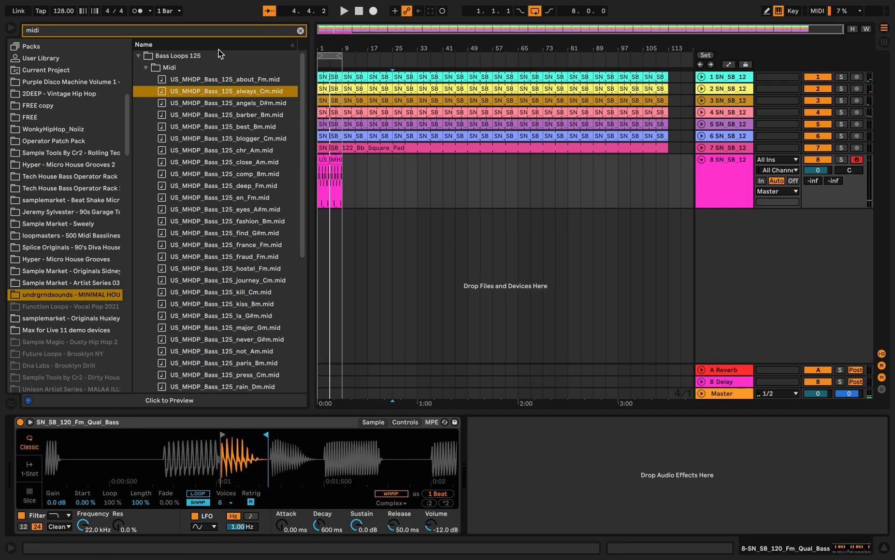
{"action": "left_click", "coordinate": [219, 32]}
{"action": "type", "text": "sat"}
{"action": "left_click", "coordinate": [76, 102]}
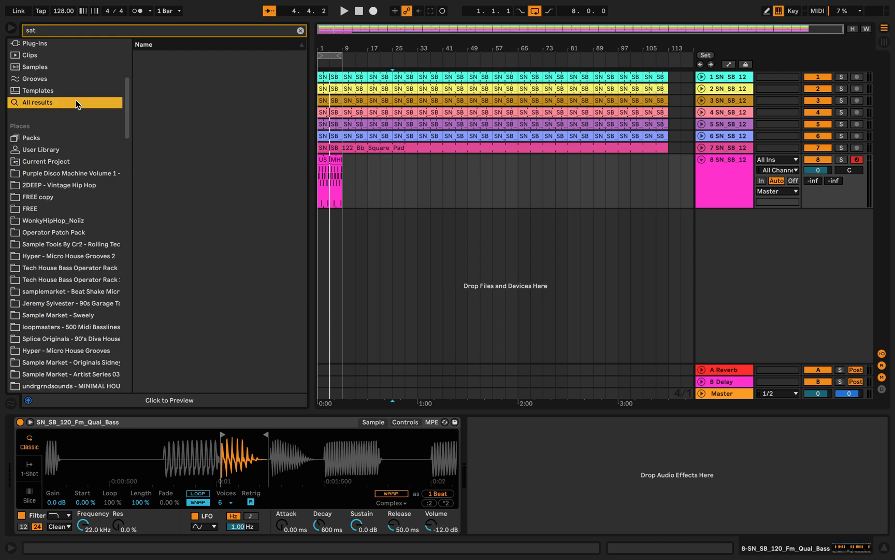
{"action": "double_click", "coordinate": [176, 58]}
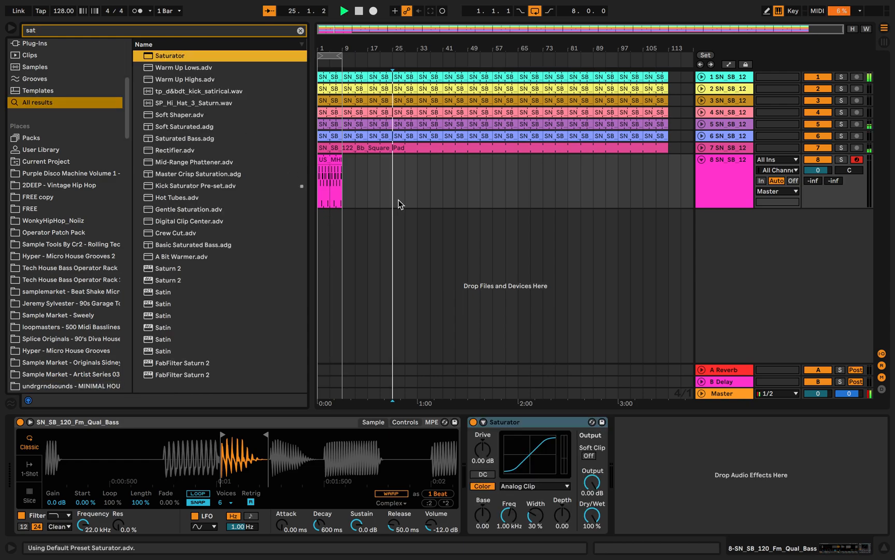
Audition the bass clip with track 8 soloed and examine the surrounding sample in Simpler's waveform
{"action": "left_click", "coordinate": [332, 173]}
{"action": "key", "text": "space"}
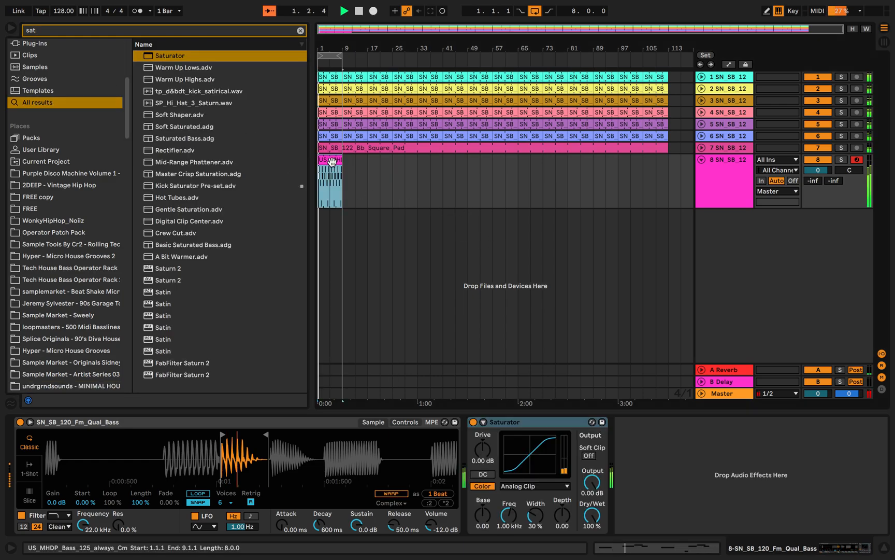
{"action": "left_click", "coordinate": [842, 160]}
{"action": "mouse_move", "coordinate": [243, 445]}
{"action": "left_mouse_down"}
{"action": "mouse_move", "coordinate": [244, 457]}
{"action": "mouse_move", "coordinate": [231, 445]}
{"action": "mouse_move", "coordinate": [231, 436]}
{"action": "mouse_move", "coordinate": [250, 437]}
{"action": "mouse_move", "coordinate": [243, 439]}
{"action": "left_mouse_up"}
{"action": "key", "text": "space"}
{"action": "left_click", "coordinate": [237, 437]}
{"action": "key", "text": "space"}
{"action": "scroll", "coordinate": [244, 441], "scroll_direction": "down", "scroll_amount": 5}
{"action": "scroll", "coordinate": [244, 441], "scroll_direction": "down", "scroll_amount": 3}
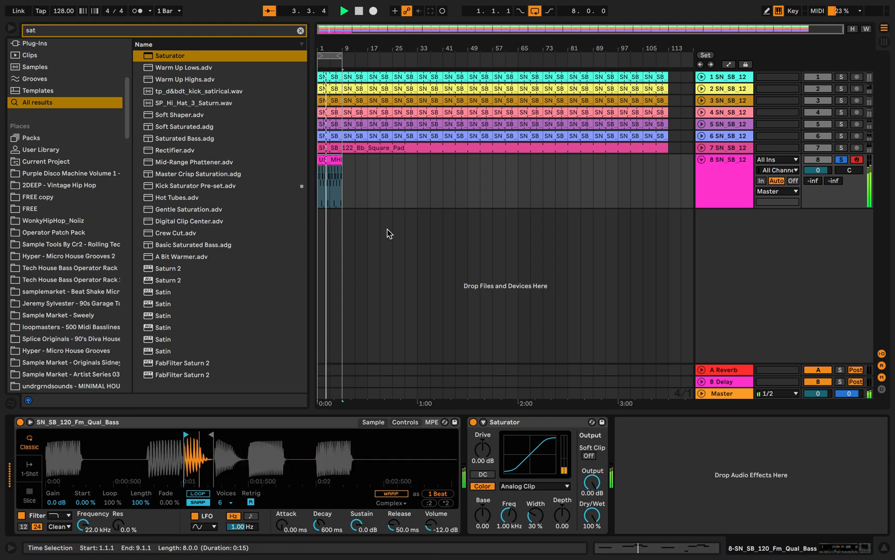
{"action": "key", "text": "space"}
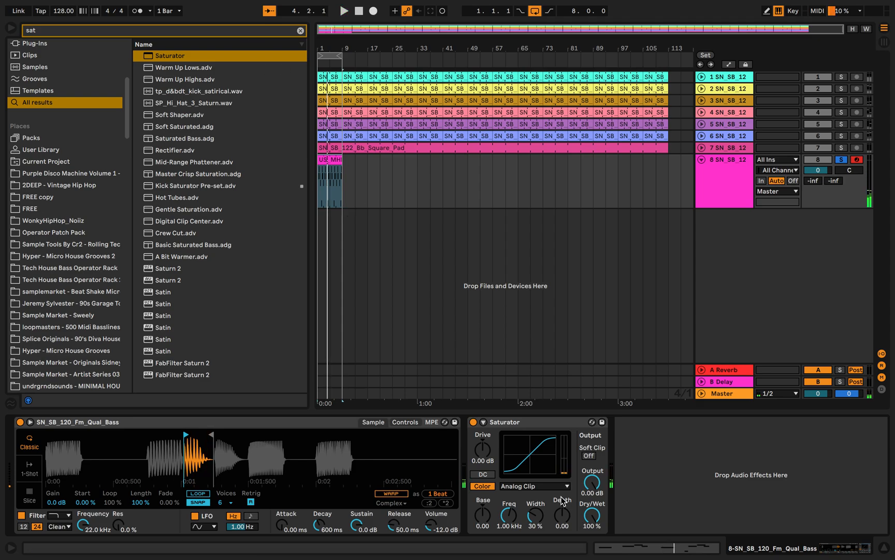
Switch Saturator to Waveshaper, expand its display and set Curve to 39.1 %, auditioning the bass soloed and in the mix
{"action": "left_click", "coordinate": [562, 486]}
{"action": "left_click", "coordinate": [534, 551]}
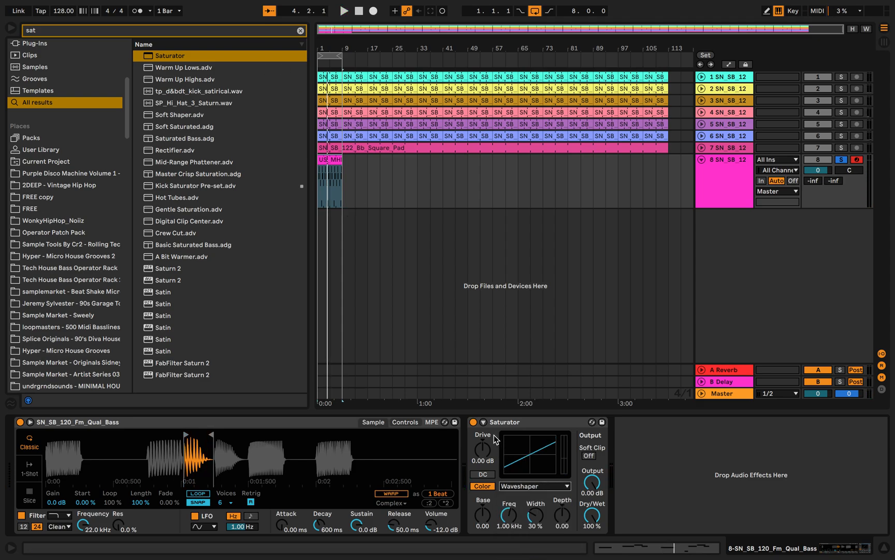
{"action": "left_click", "coordinate": [502, 448]}
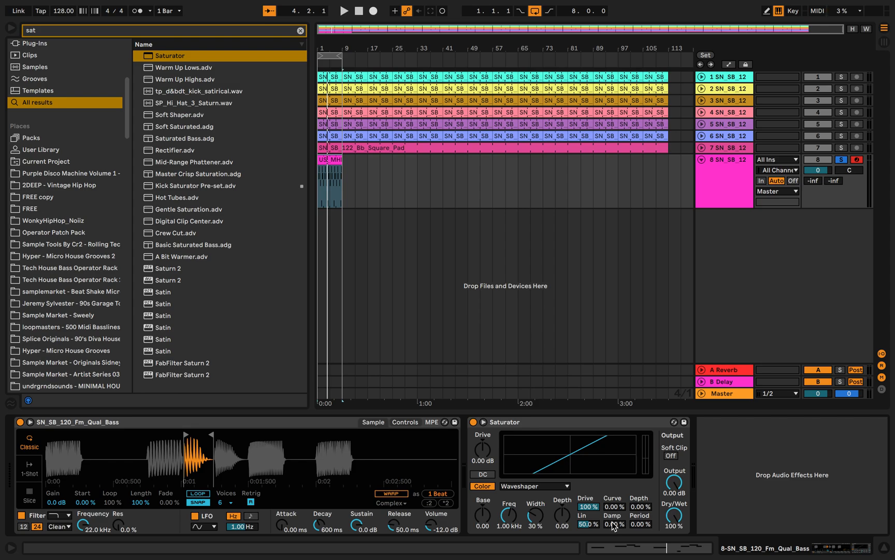
{"action": "key", "text": "space"}
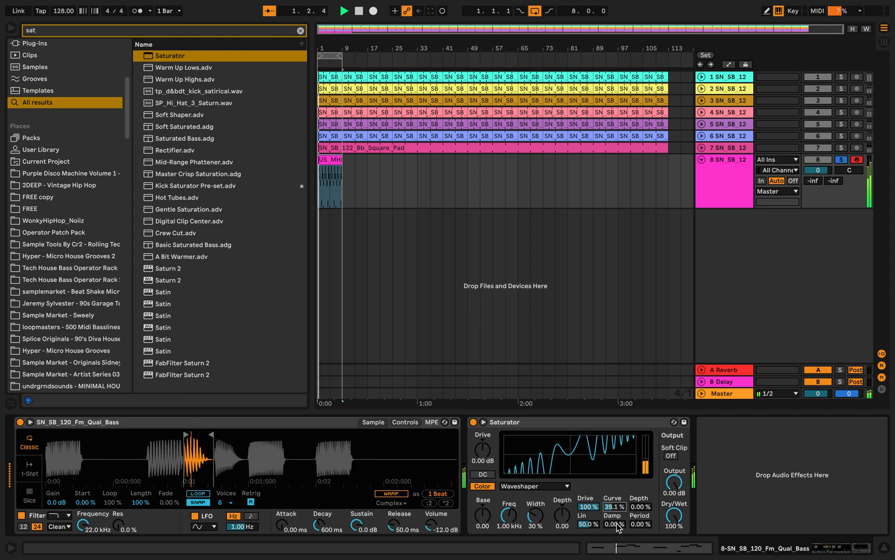
{"action": "left_click", "coordinate": [841, 160]}
{"action": "left_click", "coordinate": [505, 182]}
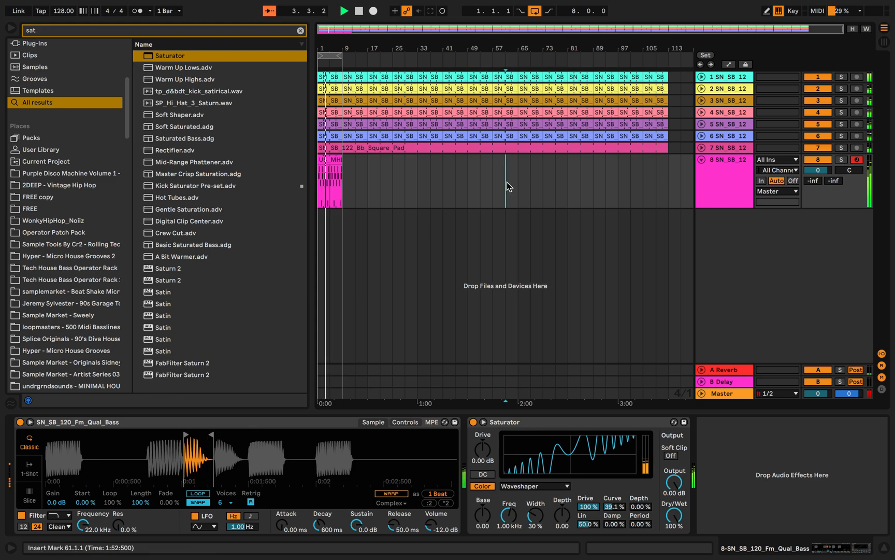
Solo track 8, enable Saturator's DC filter, and try Drive at 5.71 dB and Base at 36.0, resetting both
{"action": "left_click", "coordinate": [840, 160]}
{"action": "left_click_drag", "start_coordinate": [490, 457], "coordinate": [491, 440]}
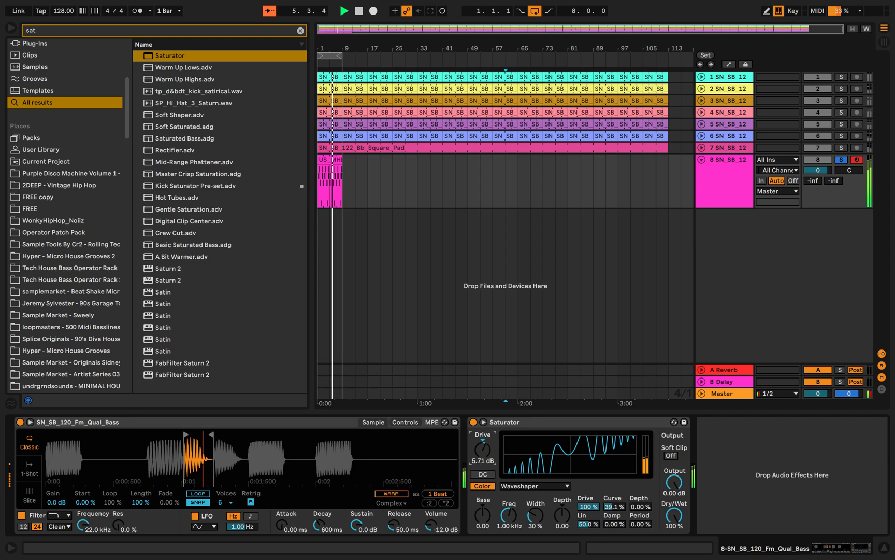
{"action": "double_click", "coordinate": [489, 454]}
{"action": "left_click_drag", "start_coordinate": [482, 522], "coordinate": [482, 503]}
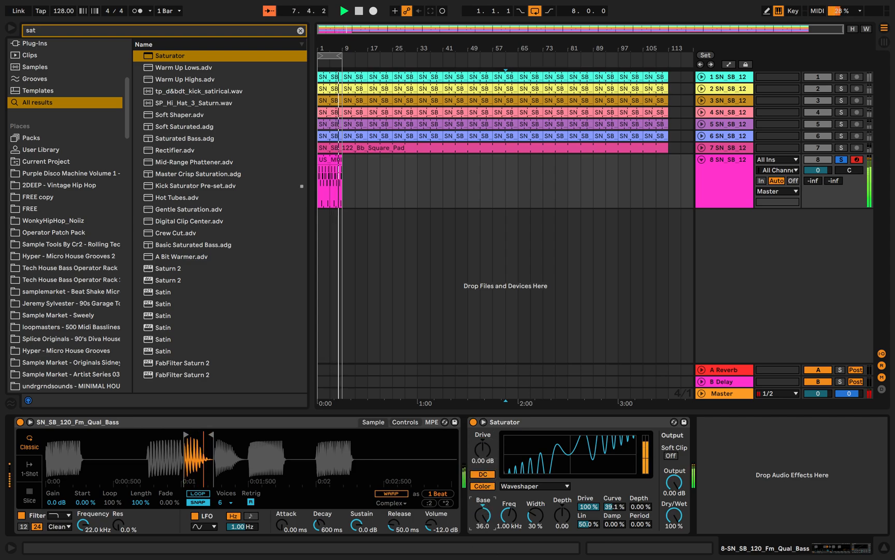
{"action": "double_click", "coordinate": [482, 514]}
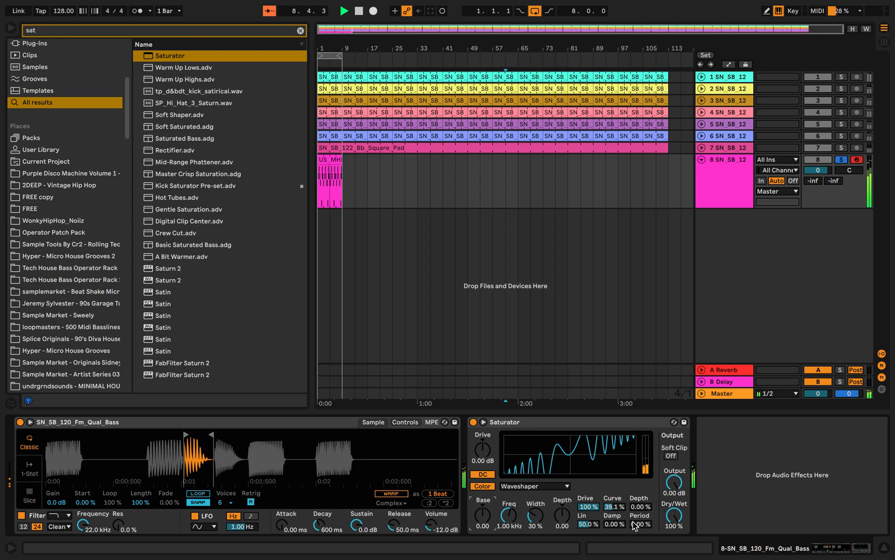
Set Saturator's Period to 68.8 % and Lin to 100 %, and lower the unsoloed track 8's volume to -4.5 dB
{"action": "mouse_move", "coordinate": [640, 524]}
{"action": "left_mouse_down"}
{"action": "mouse_move", "coordinate": [640, 494]}
{"action": "mouse_move", "coordinate": [641, 507]}
{"action": "left_mouse_up"}
{"action": "left_click_drag", "start_coordinate": [591, 526], "coordinate": [592, 497]}
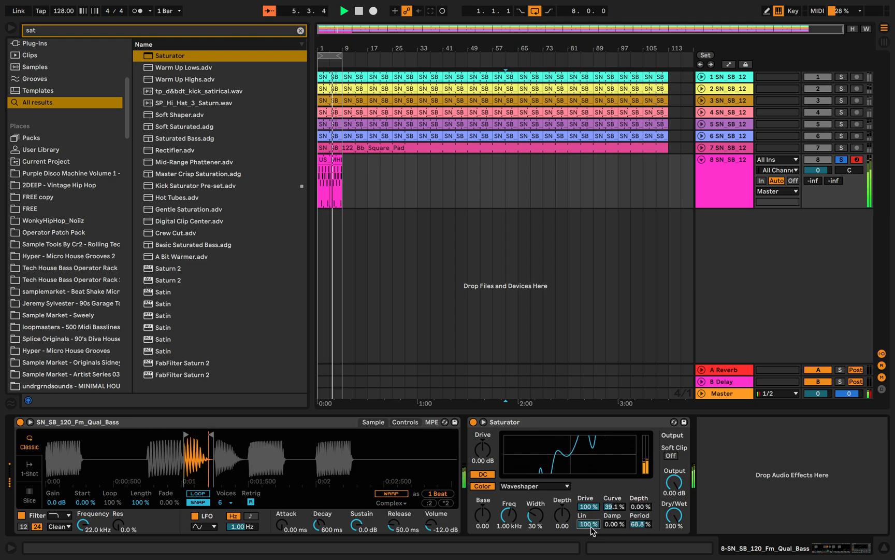
{"action": "left_click", "coordinate": [841, 160]}
{"action": "left_click_drag", "start_coordinate": [825, 171], "coordinate": [825, 178]}
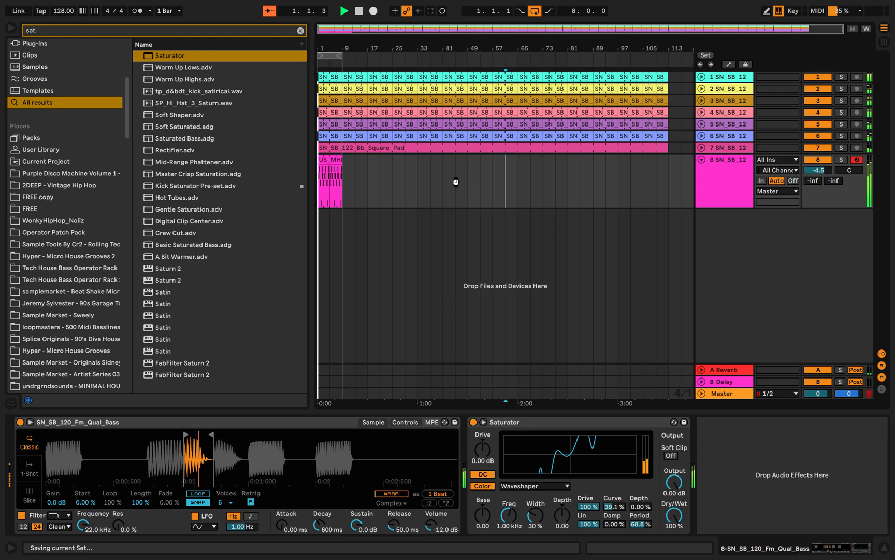
Extend track 8's bass clip to bar 113 and delete bars 1 to 33 on tracks 2 to 8
{"action": "left_click_drag", "start_coordinate": [336, 160], "coordinate": [668, 177]}
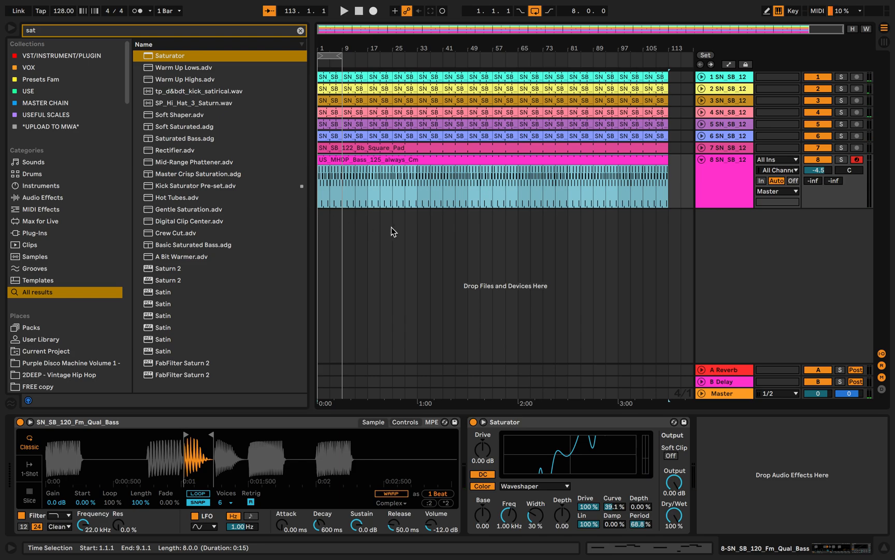
{"action": "left_click_drag", "start_coordinate": [413, 203], "coordinate": [298, 81]}
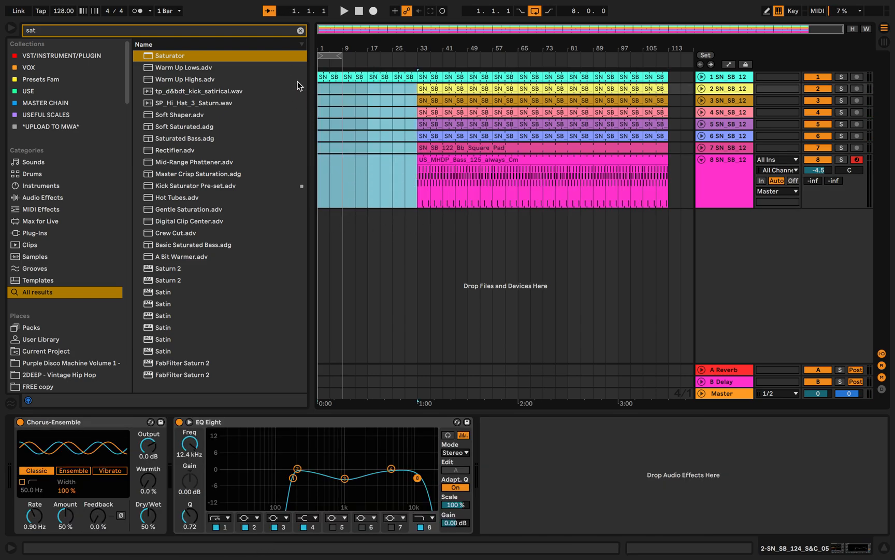
Stagger the intro by extending clip starts back to bar 9 on track 2, 17 on track 3, 25 on track 4 and 29 on track 5
{"action": "left_click", "coordinate": [401, 112]}
{"action": "left_click_drag", "start_coordinate": [419, 88], "coordinate": [343, 89]}
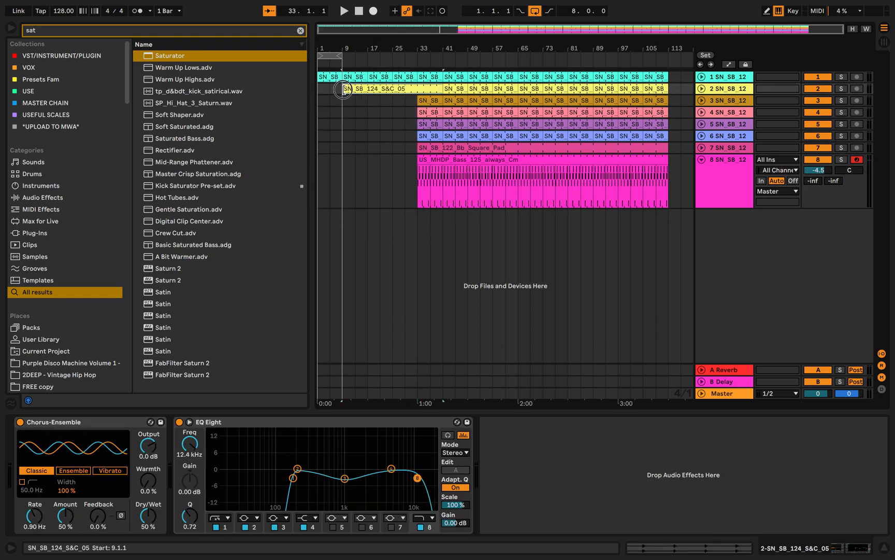
{"action": "left_click_drag", "start_coordinate": [420, 101], "coordinate": [406, 124]}
{"action": "left_click", "coordinate": [475, 222]}
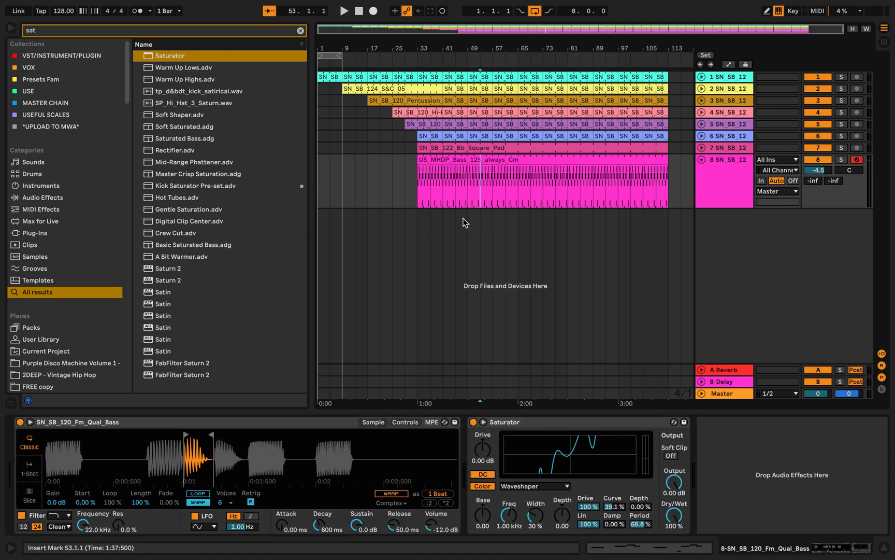
Delete bars 49 to 65 and bars 81 to 97 across all eight tracks
{"action": "left_click_drag", "start_coordinate": [469, 201], "coordinate": [519, 73]}
{"action": "key", "text": "Delete"}
{"action": "left_click_drag", "start_coordinate": [568, 208], "coordinate": [618, 72]}
{"action": "key", "text": "Delete"}
Fill both gaps on tracks 2 and 8, then extend track 5's end to bar 117 and tracks 1, 6 and 8 to bar 121
{"action": "left_click_drag", "start_coordinate": [518, 88], "coordinate": [468, 88]}
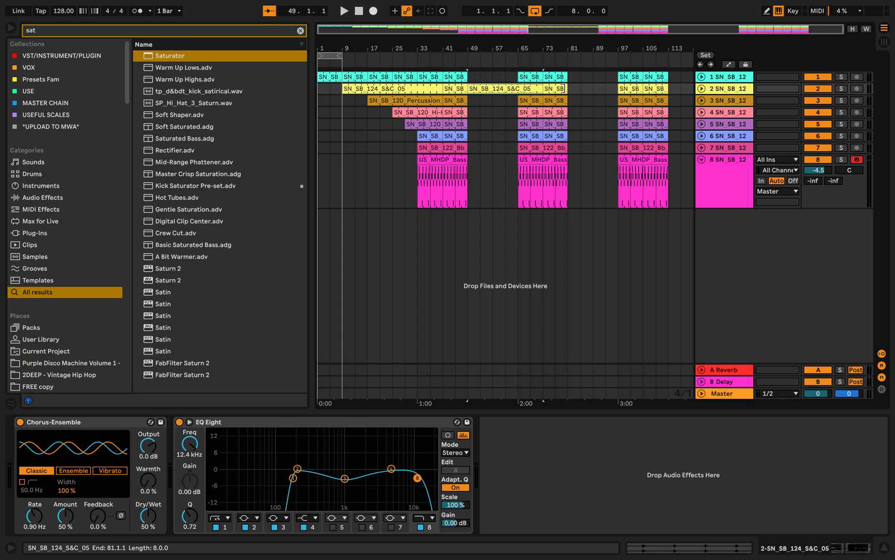
{"action": "left_click_drag", "start_coordinate": [468, 162], "coordinate": [687, 160]}
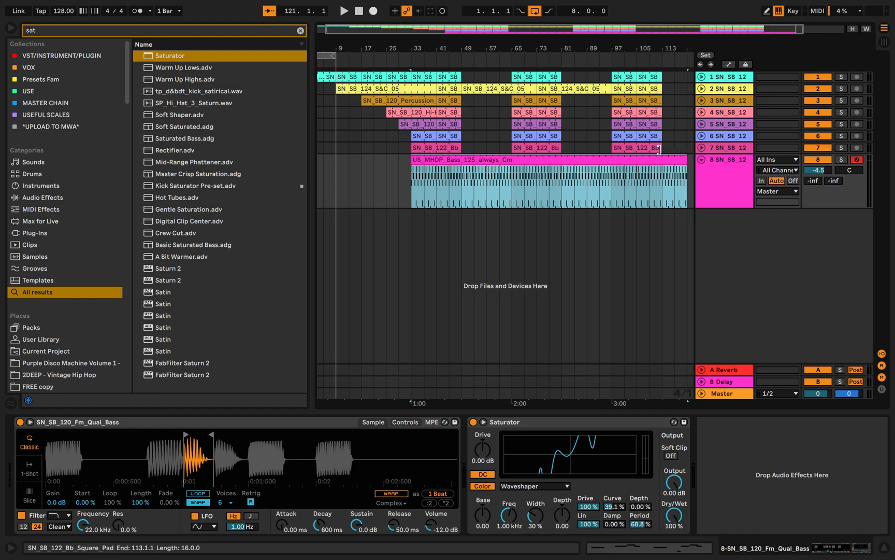
{"action": "left_click", "coordinate": [657, 136]}
{"action": "left_click_drag", "start_coordinate": [661, 124], "coordinate": [677, 76]}
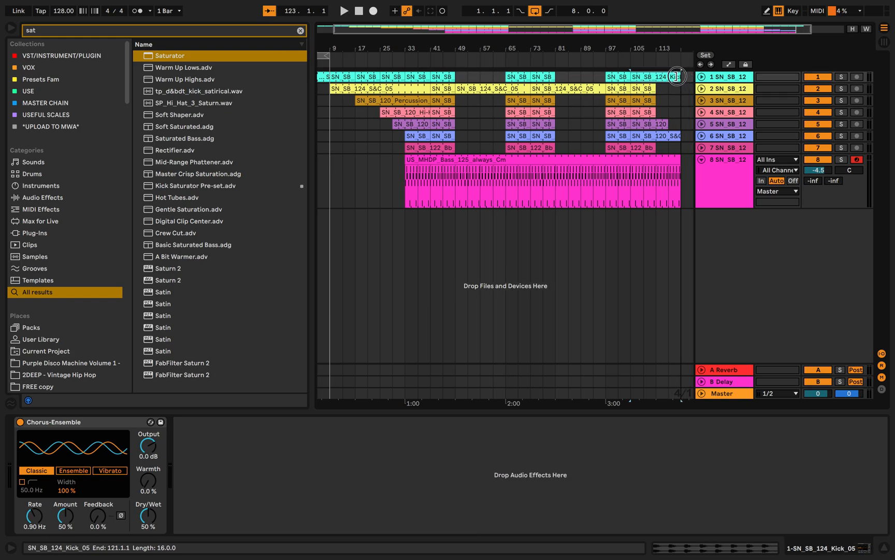
Turn off the arrangement loop, play the arrangement from bar 1 and place the insert marker at bar 9
{"action": "scroll", "coordinate": [671, 77], "scroll_direction": "left", "scroll_amount": 2}
{"action": "left_click", "coordinate": [318, 101]}
{"action": "key", "text": "space"}
{"action": "left_click", "coordinate": [342, 148]}
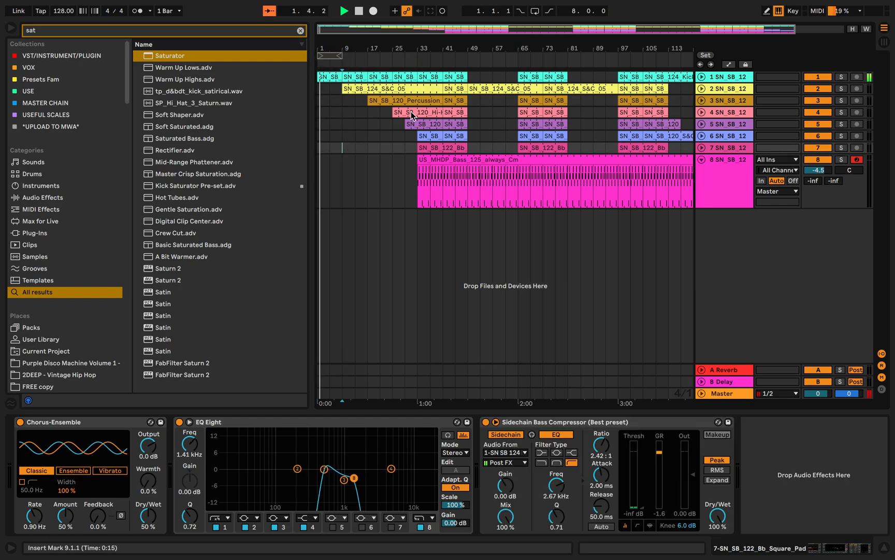
Add Saturator after Chorus-Ensemble on kick track 1 and audition it from bar 9
{"action": "left_click", "coordinate": [746, 77]}
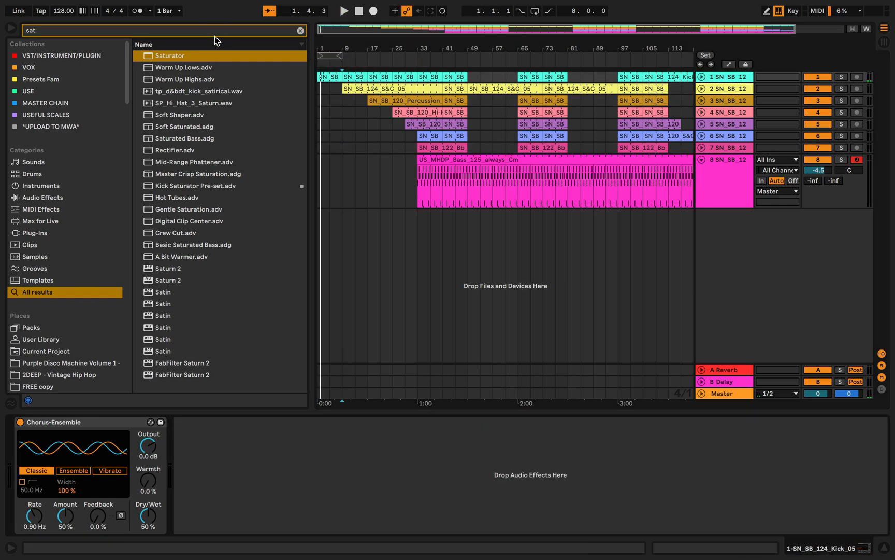
{"action": "left_click", "coordinate": [162, 56]}
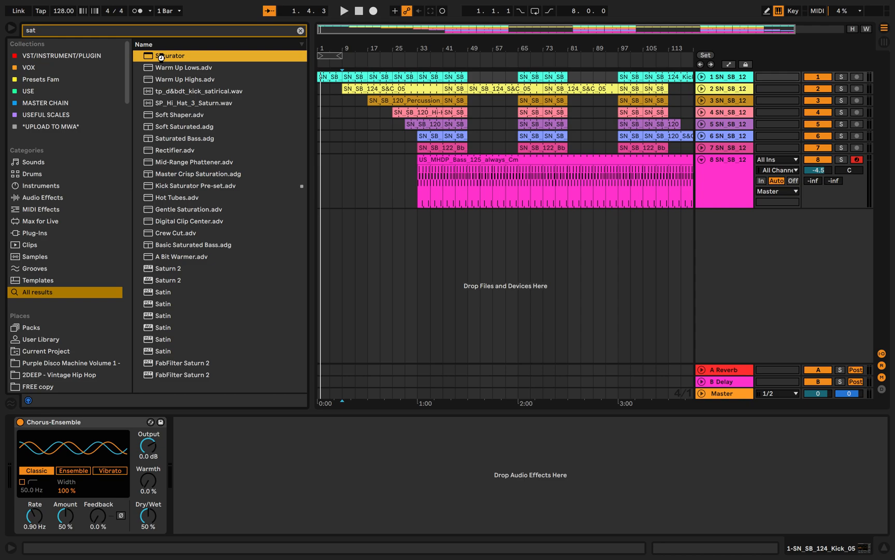
{"action": "key", "text": "space"}
{"action": "key", "text": "space"}
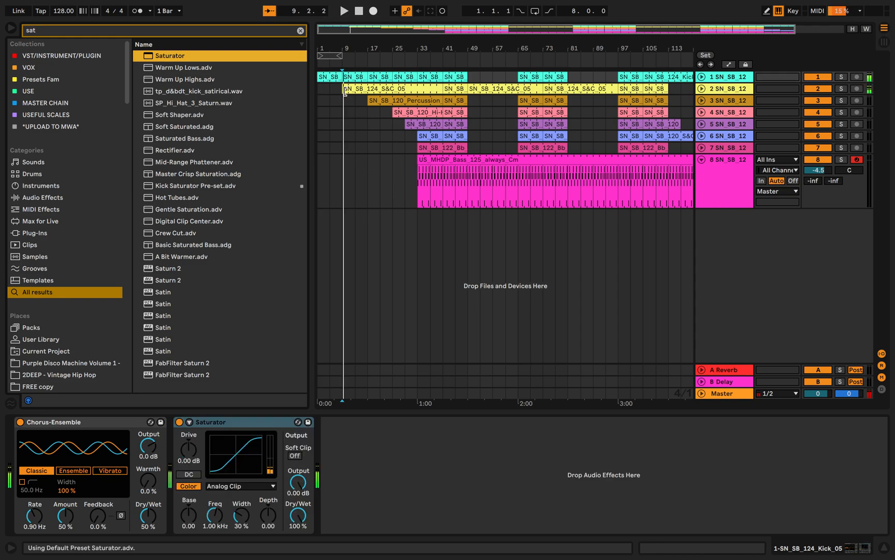
Play from bar 1 and extend the clip starts earlier: track 2 to bar 5, track 3 to 9, track 4 to 13, track 5 to 17, track 6 to 21
{"action": "left_click", "coordinate": [322, 91]}
{"action": "key", "text": "space"}
{"action": "left_click", "coordinate": [345, 110]}
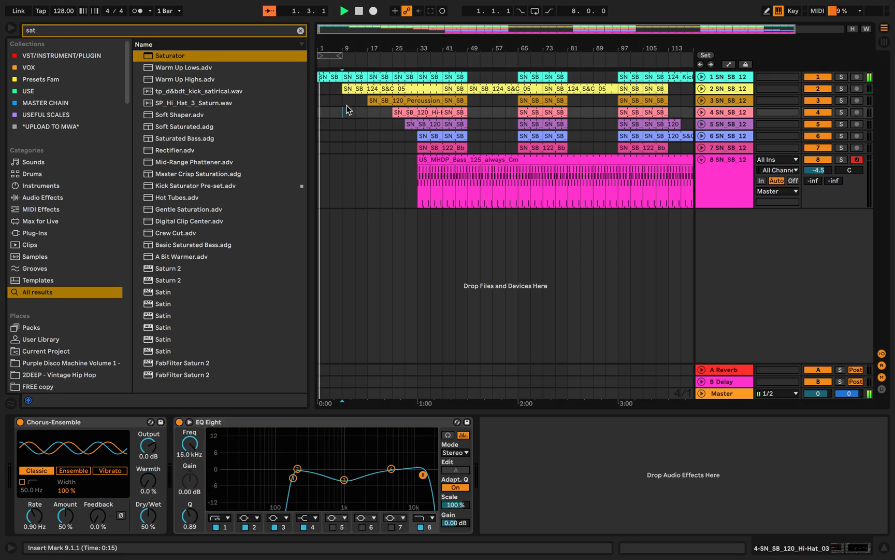
{"action": "left_click_drag", "start_coordinate": [343, 88], "coordinate": [383, 136]}
{"action": "left_click", "coordinate": [393, 111]}
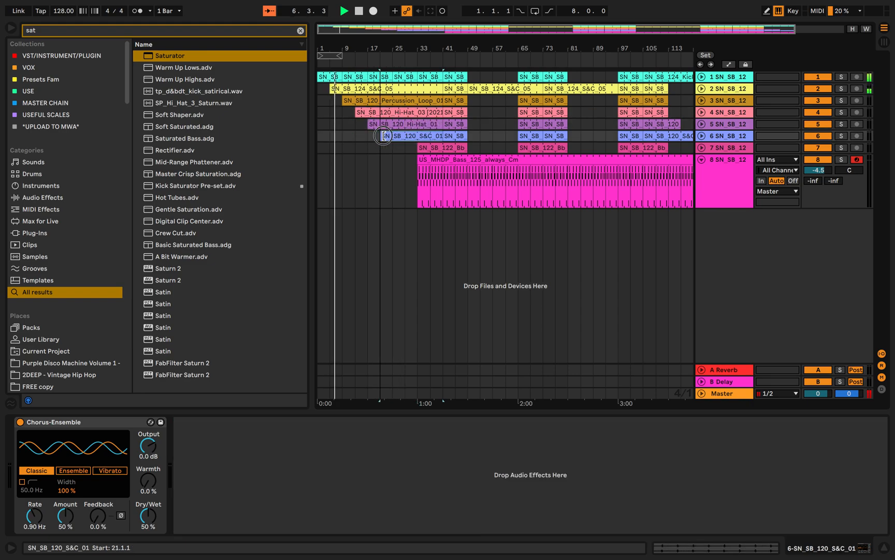
Add Saturator after EQ Eight on track 2 and lower that track's volume to -2.3 dB during playback
{"action": "left_click", "coordinate": [728, 92]}
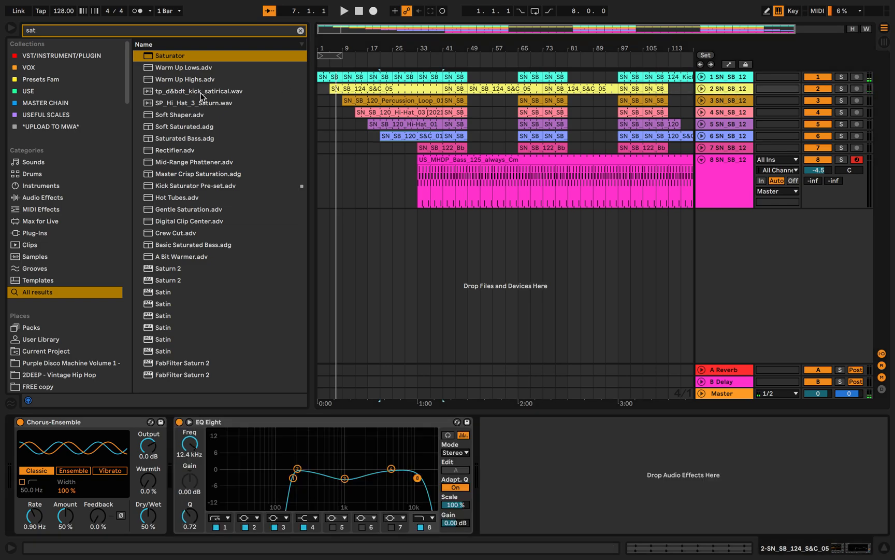
{"action": "double_click", "coordinate": [177, 57]}
{"action": "key", "text": "space"}
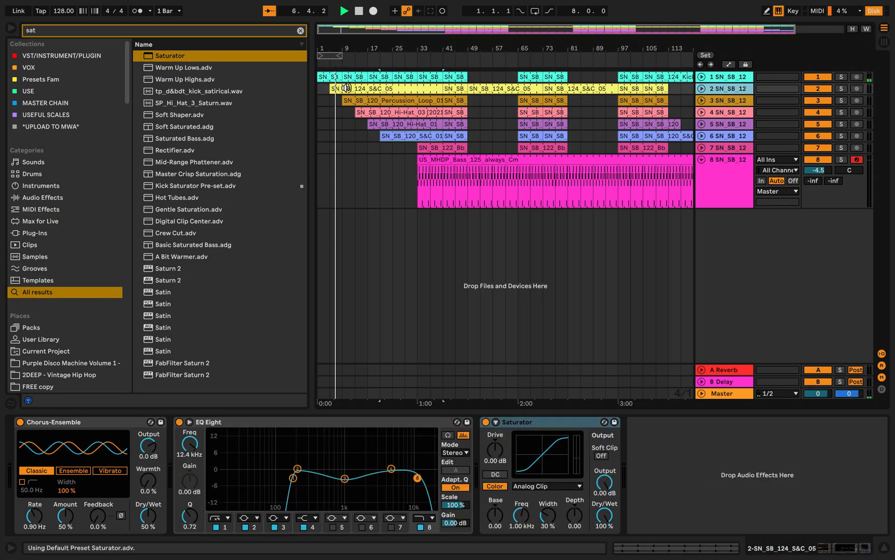
{"action": "left_click", "coordinate": [734, 100]}
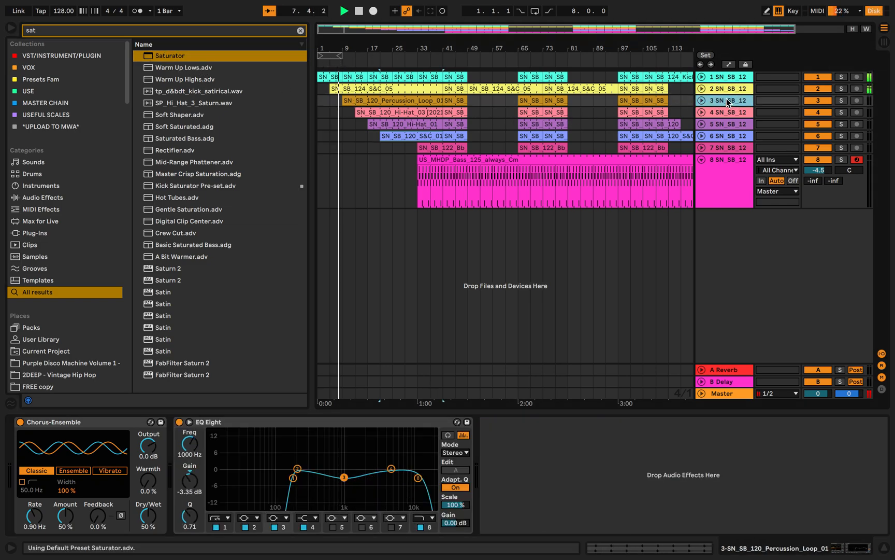
{"action": "left_click", "coordinate": [702, 88]}
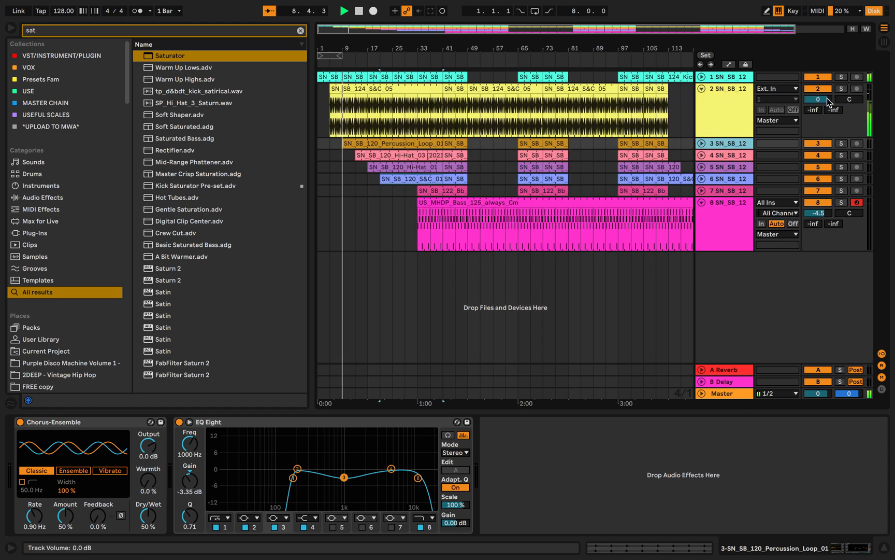
{"action": "left_click_drag", "start_coordinate": [818, 99], "coordinate": [818, 107]}
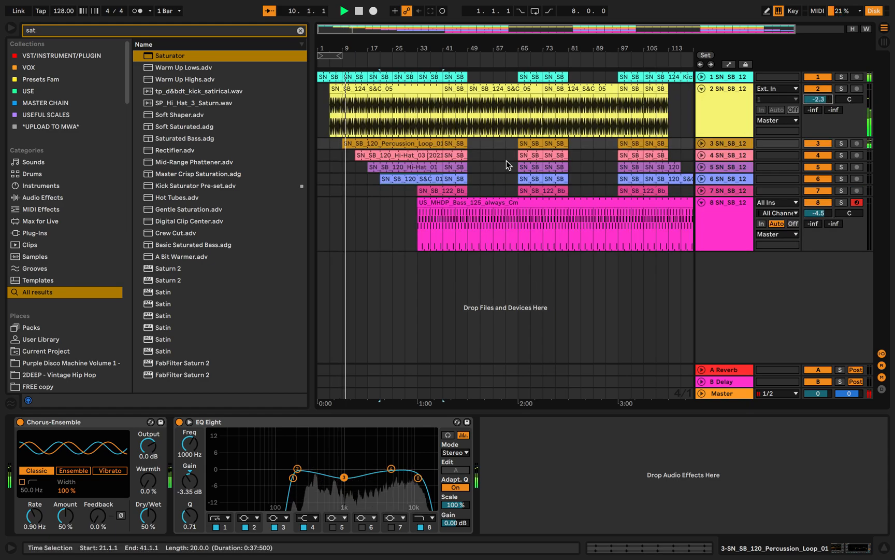
Add Saturator after EQ Eight on percussion track 3 and lower its output to -4.29 dB
{"action": "left_click", "coordinate": [725, 145]}
{"action": "double_click", "coordinate": [160, 55]}
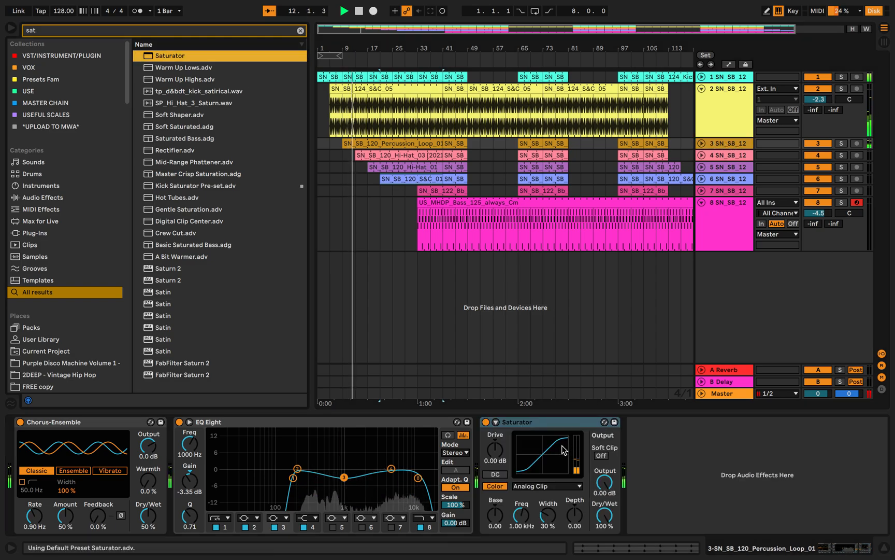
{"action": "left_click_drag", "start_coordinate": [605, 482], "coordinate": [605, 497]}
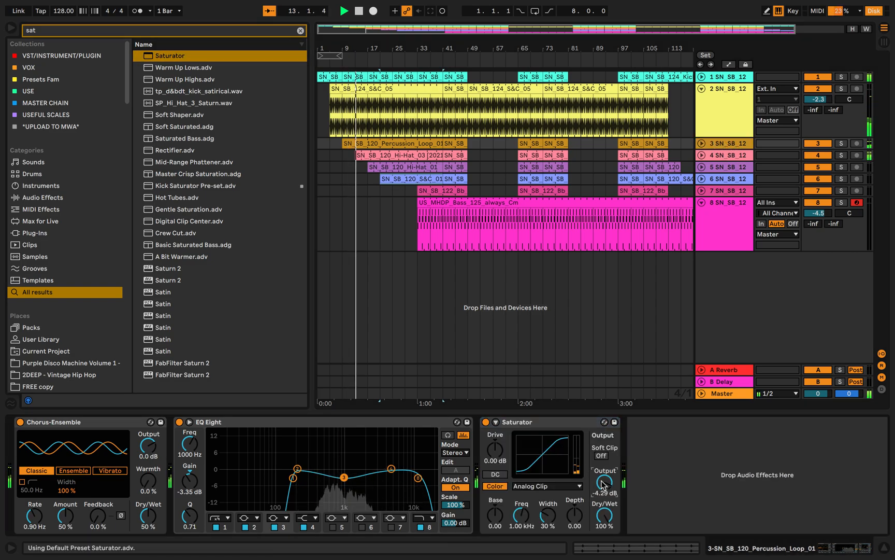
Add Saturator after EQ Eight on hi-hat track 4, then select hi-hat track 5
{"action": "left_click", "coordinate": [740, 157]}
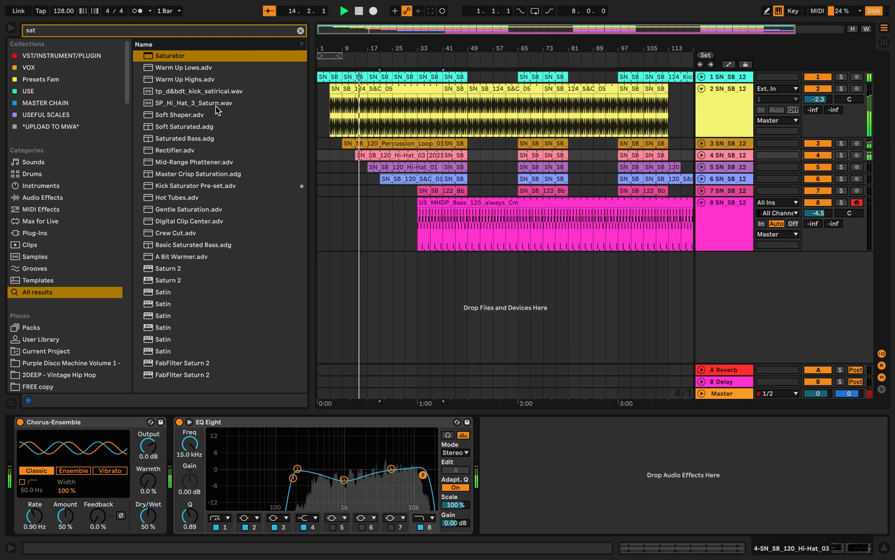
{"action": "left_click_drag", "start_coordinate": [179, 57], "coordinate": [464, 417]}
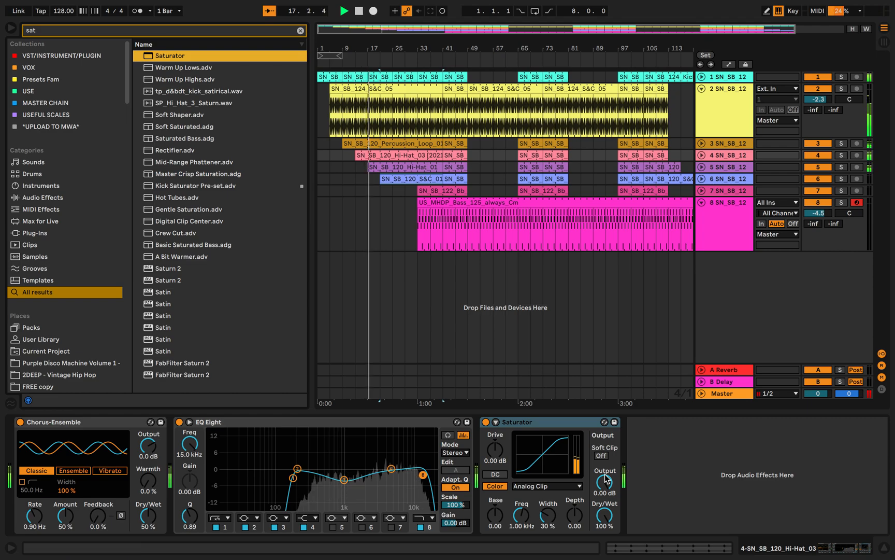
{"action": "left_click", "coordinate": [531, 233]}
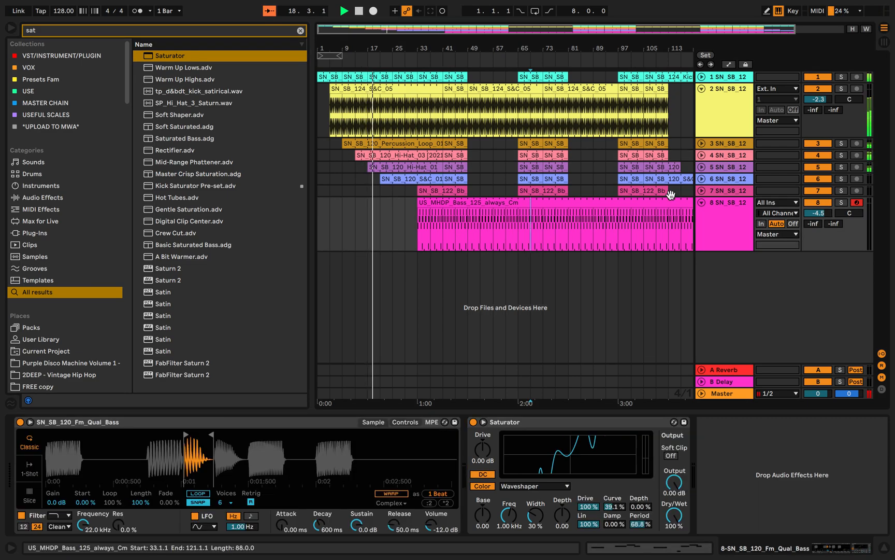
{"action": "left_click", "coordinate": [743, 166]}
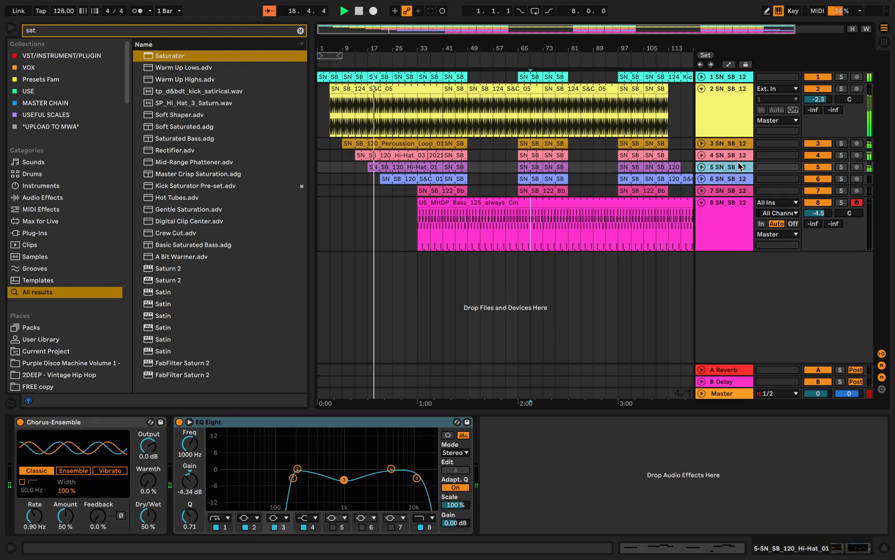
Clear the kick on track 1 from bar 21 to bar 33 and save the set
{"action": "left_click", "coordinate": [397, 77]}
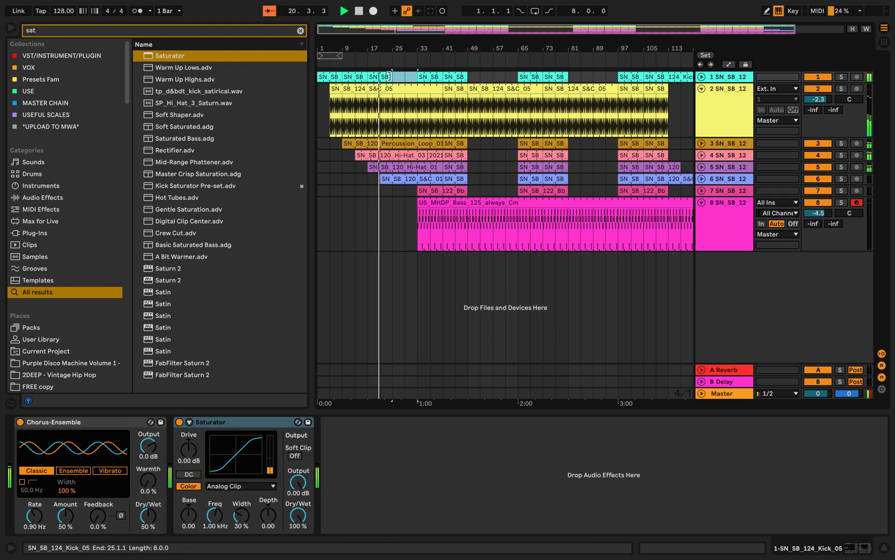
{"action": "key", "text": "Delete"}
{"action": "left_click_drag", "start_coordinate": [392, 77], "coordinate": [382, 76]}
{"action": "key", "text": "ctrl+s"}
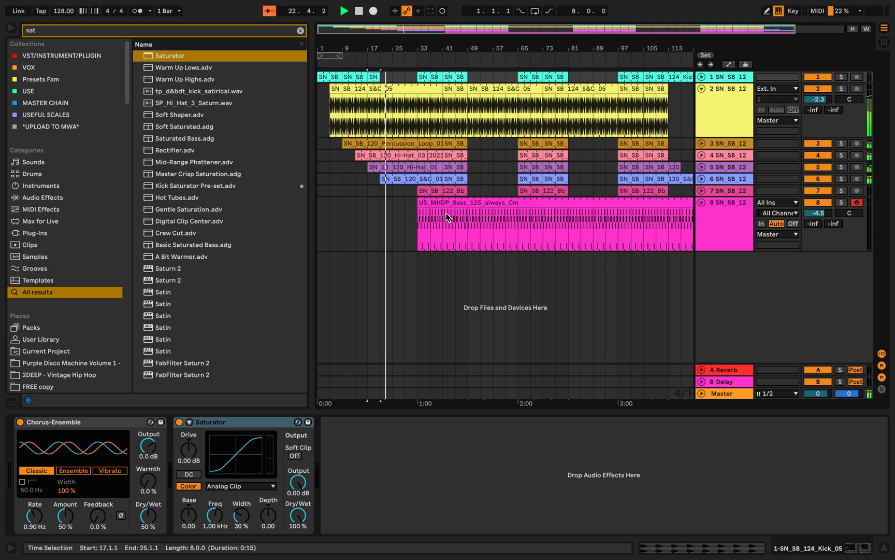
Clear the browser search and open the Backgrounds & Textures folder of the Sample Market - Artist Series 03 pack
{"action": "scroll", "coordinate": [447, 217], "scroll_direction": "up", "scroll_amount": 2}
{"action": "scroll", "coordinate": [447, 217], "scroll_direction": "left", "scroll_amount": 5}
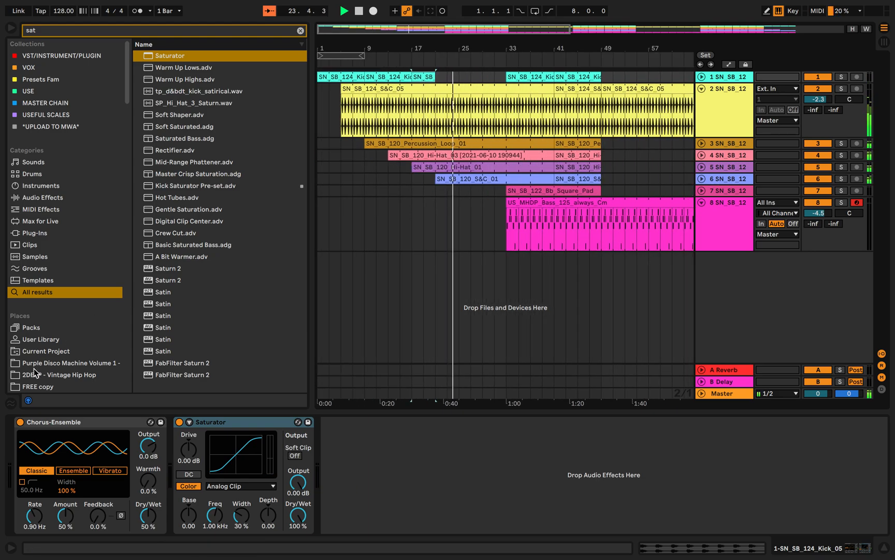
{"action": "scroll", "coordinate": [58, 361], "scroll_direction": "down", "scroll_amount": 10}
{"action": "scroll", "coordinate": [60, 361], "scroll_direction": "down", "scroll_amount": 1}
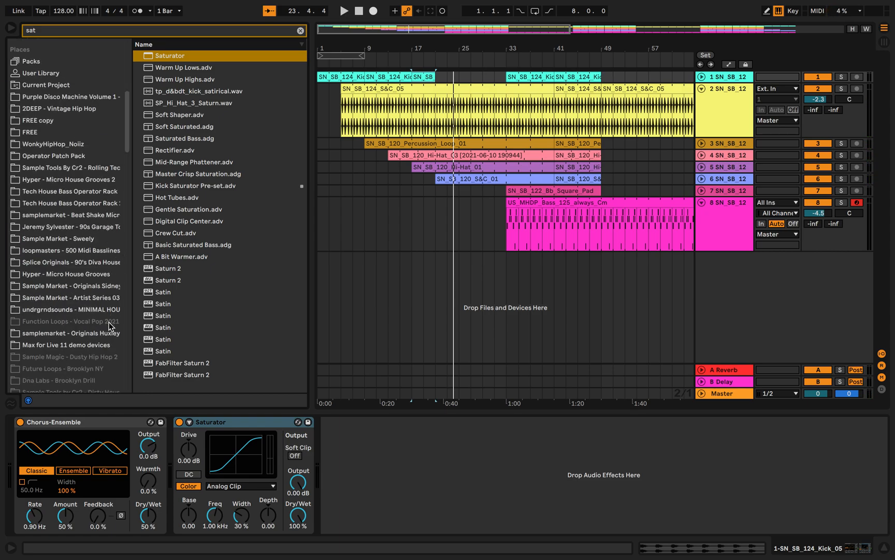
{"action": "scroll", "coordinate": [109, 278], "scroll_direction": "down", "scroll_amount": 5}
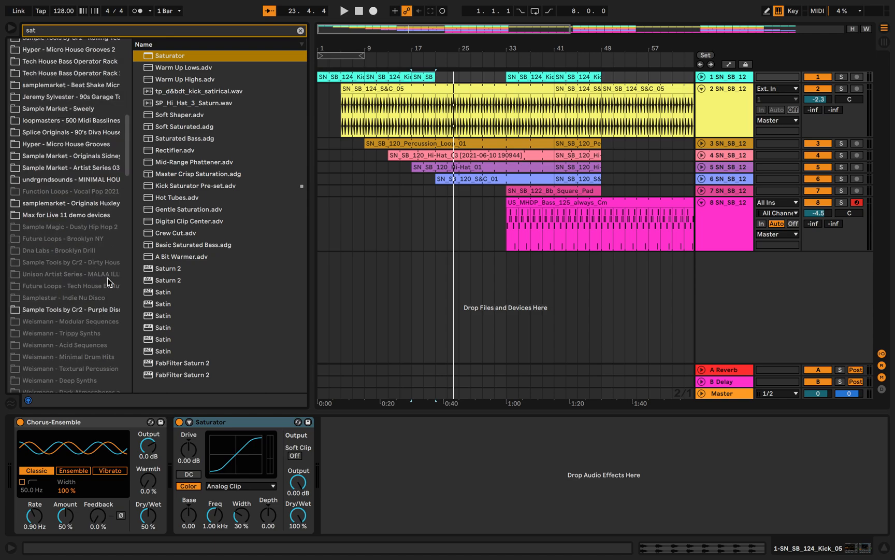
{"action": "left_click", "coordinate": [299, 33]}
{"action": "scroll", "coordinate": [95, 160], "scroll_direction": "down", "scroll_amount": 15}
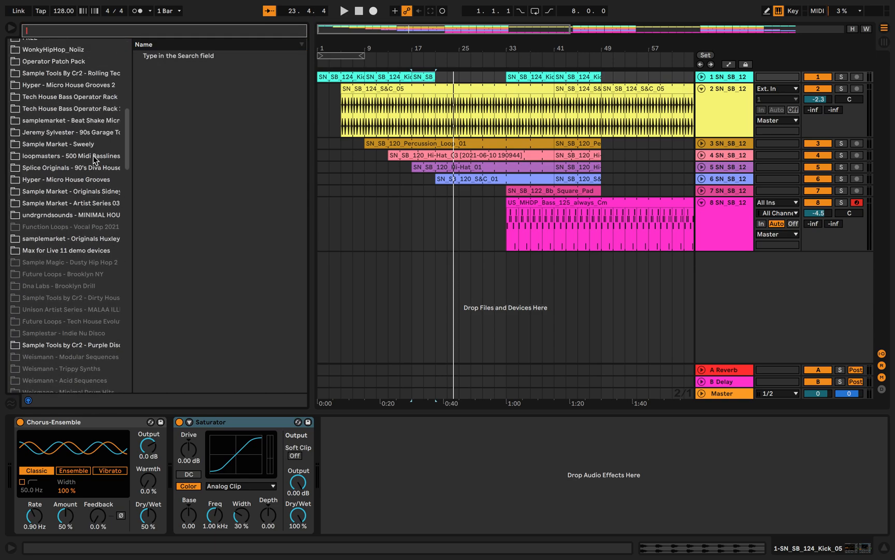
{"action": "scroll", "coordinate": [97, 147], "scroll_direction": "up", "scroll_amount": 1}
{"action": "left_click", "coordinate": [101, 209]}
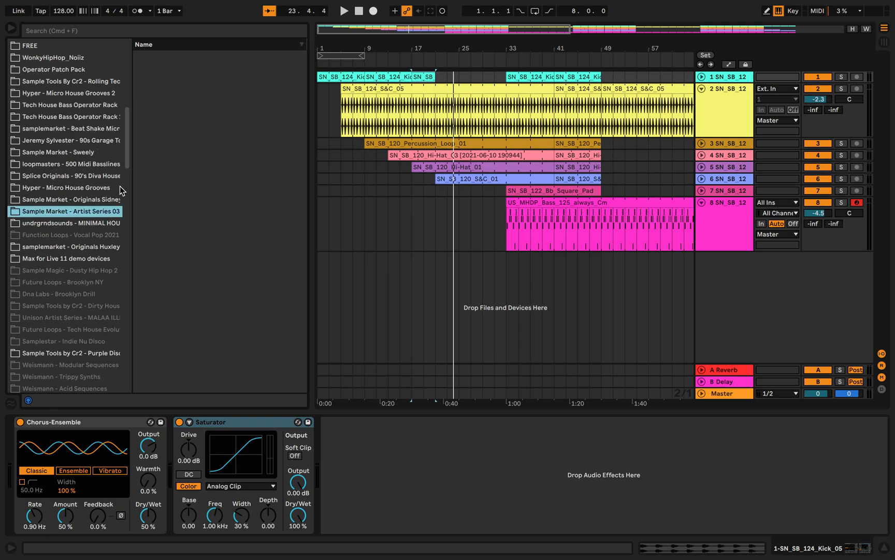
{"action": "left_click", "coordinate": [139, 81]}
{"action": "left_click", "coordinate": [139, 68]}
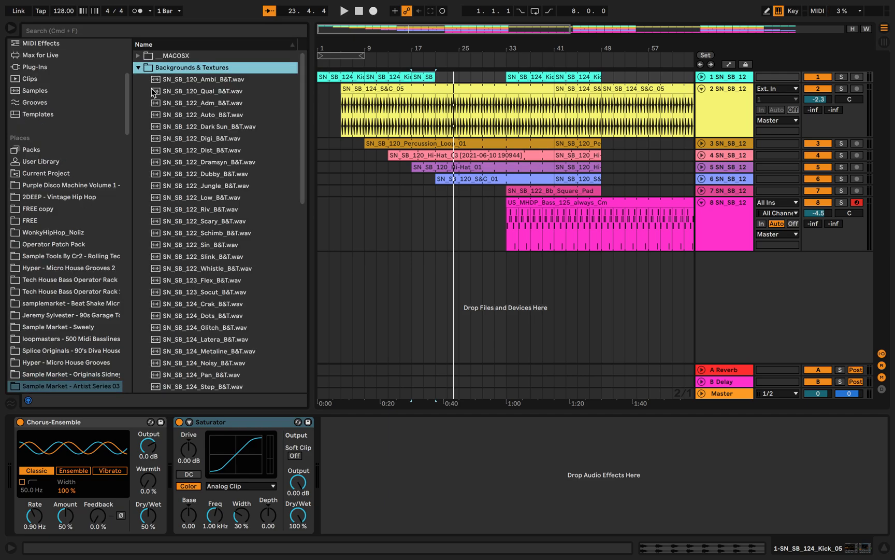
Place SN_SB_120_Qual_B&T.wav on a new track 9 at bar 21, extend it to bar 33 and audition it from bar 17
{"action": "left_click", "coordinate": [154, 92]}
{"action": "mouse_move", "coordinate": [178, 93]}
{"action": "left_mouse_down"}
{"action": "mouse_move", "coordinate": [451, 269]}
{"action": "mouse_move", "coordinate": [437, 297]}
{"action": "left_mouse_up"}
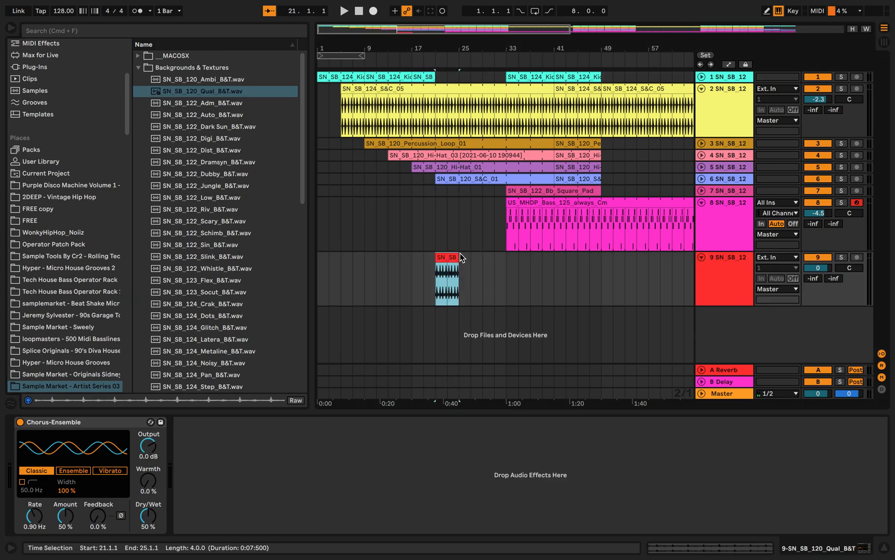
{"action": "left_click", "coordinate": [409, 62]}
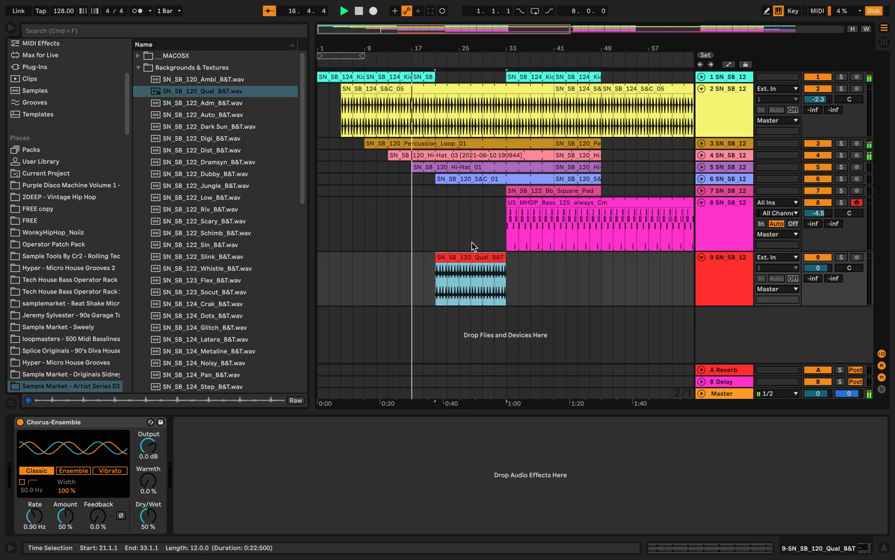
{"action": "left_click", "coordinate": [460, 318]}
{"action": "scroll", "coordinate": [459, 320], "scroll_direction": "up", "scroll_amount": 5}
{"action": "scroll", "coordinate": [459, 319], "scroll_direction": "down", "scroll_amount": 3}
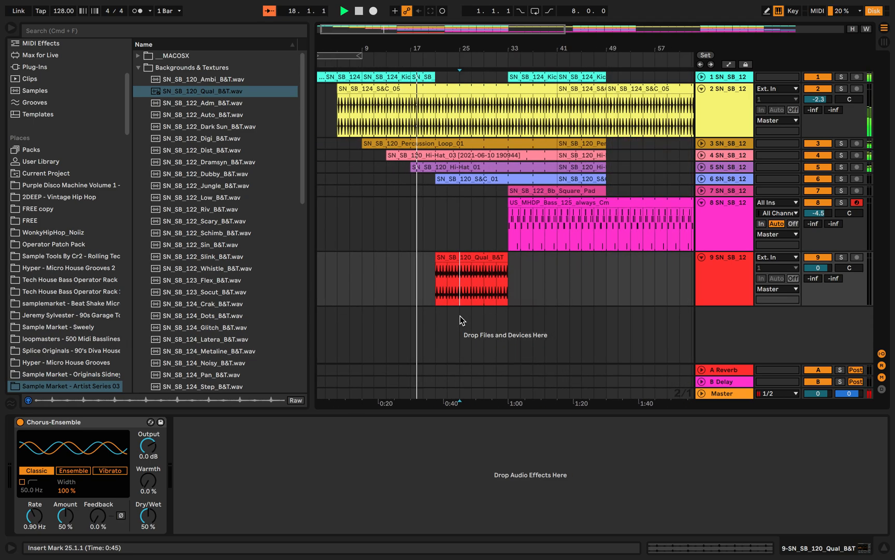
Automate track 9's volume to rise from about -5 dB at bar 21 to 0 dB at bar 33
{"action": "right_click", "coordinate": [789, 276]}
{"action": "left_click", "coordinate": [789, 276]}
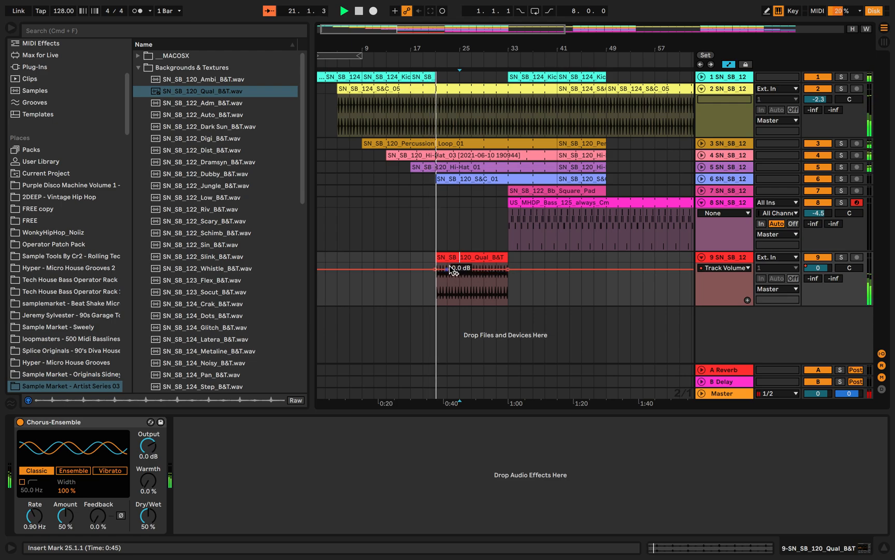
{"action": "left_click_drag", "start_coordinate": [451, 270], "coordinate": [450, 275]}
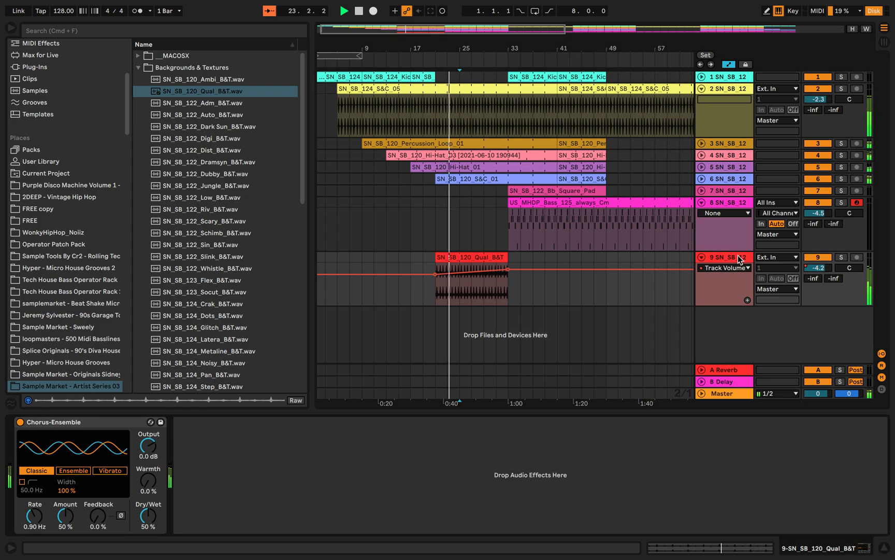
Automate track 9's A-Reverb send to rise from minimum at bar 21 to about -16 dB at bar 33, falling back to minimum at bar 37
{"action": "right_click", "coordinate": [814, 281]}
{"action": "left_click", "coordinate": [778, 306]}
{"action": "left_click", "coordinate": [435, 303]}
{"action": "mouse_move", "coordinate": [508, 304]}
{"action": "left_mouse_down"}
{"action": "mouse_move", "coordinate": [509, 280]}
{"action": "mouse_move", "coordinate": [533, 304]}
{"action": "left_mouse_up"}
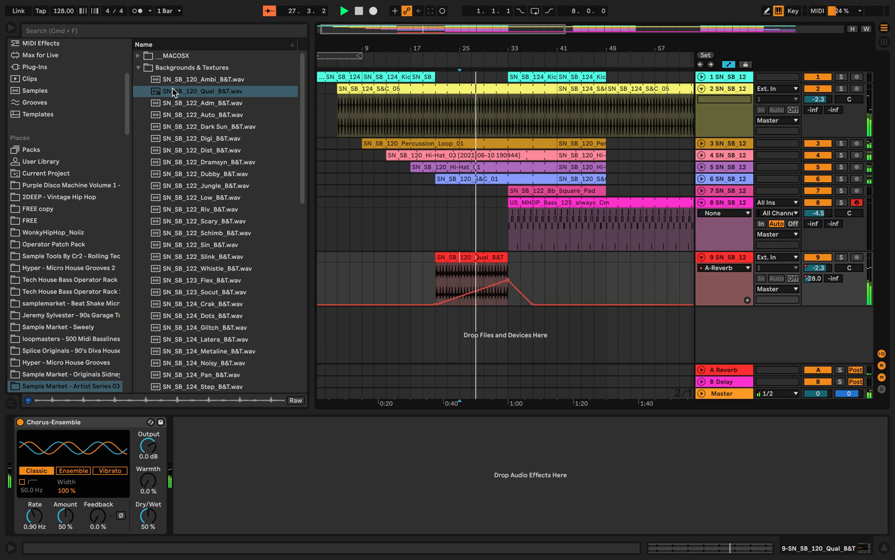
Place SN_SB_120_Am_Keys_Synth.wav from Synth & Music Loops on a new track 10, spanning bars 21 to 33, and play from bar 17
{"action": "left_click", "coordinate": [148, 71]}
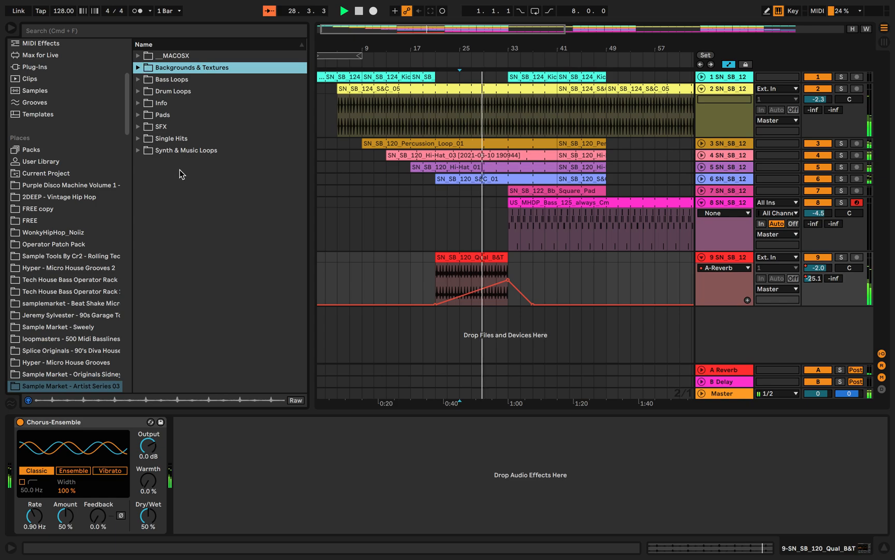
{"action": "left_click", "coordinate": [139, 151]}
{"action": "left_click", "coordinate": [159, 165]}
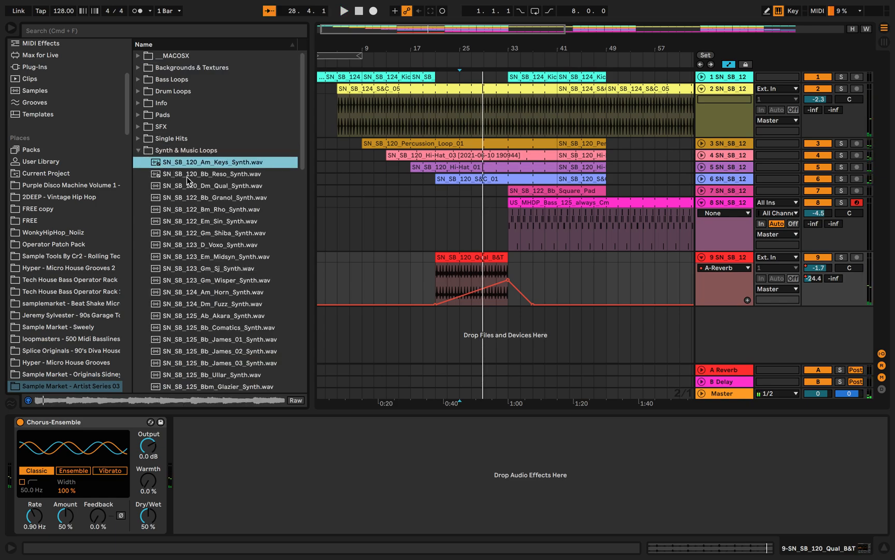
{"action": "left_click_drag", "start_coordinate": [210, 165], "coordinate": [441, 337]}
{"action": "left_click_drag", "start_coordinate": [480, 310], "coordinate": [505, 311]}
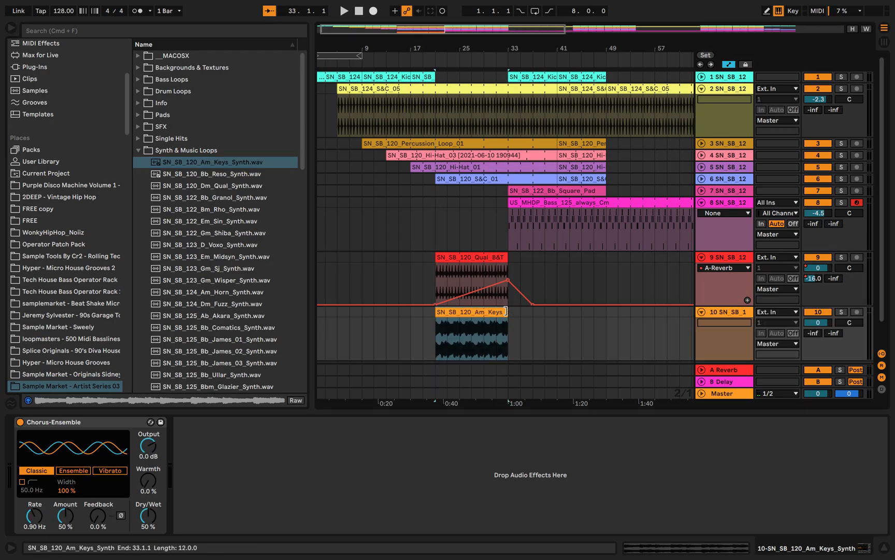
{"action": "left_click", "coordinate": [418, 56]}
{"action": "scroll", "coordinate": [439, 264], "scroll_direction": "up", "scroll_amount": 5}
{"action": "scroll", "coordinate": [438, 265], "scroll_direction": "left", "scroll_amount": 3}
{"action": "left_click", "coordinate": [440, 266]}
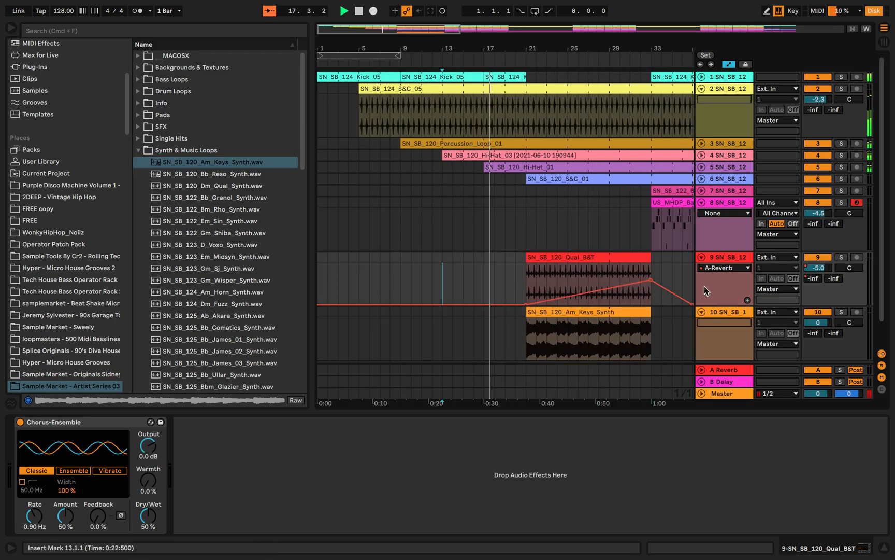
Copy the EQ Eight from percussion track 3 to texture track 9, after its Chorus-Ensemble
{"action": "left_click", "coordinate": [722, 145]}
{"action": "left_click", "coordinate": [389, 423]}
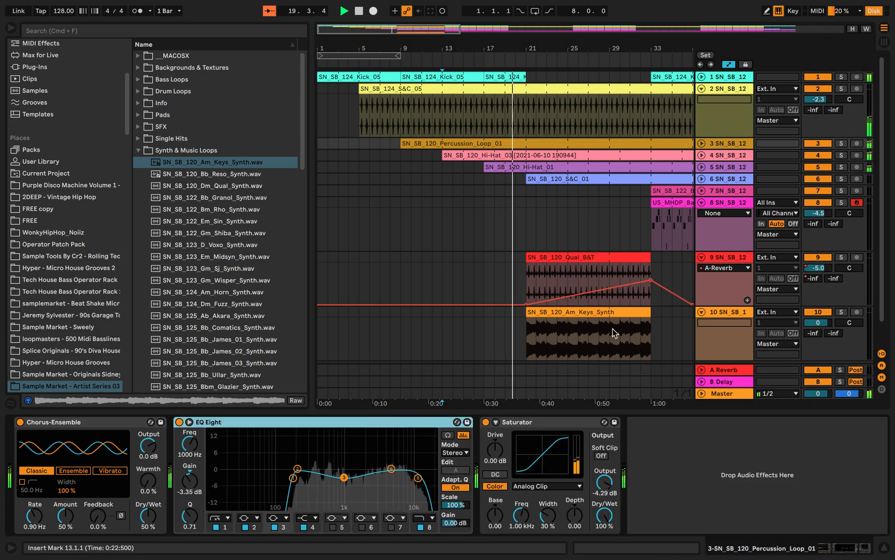
{"action": "left_click", "coordinate": [737, 257]}
{"action": "left_click", "coordinate": [662, 449]}
{"action": "key", "text": "super+v"}
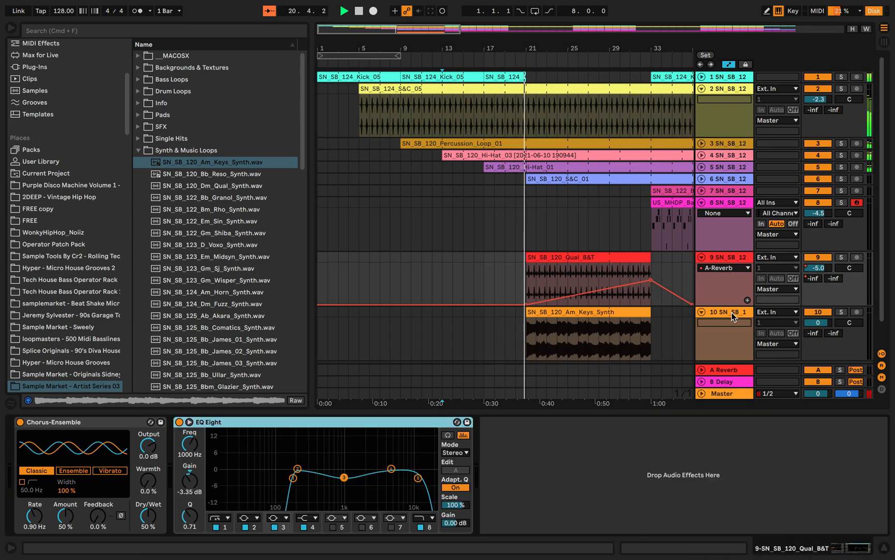
Paste the same EQ Eight onto synth track 10 and set its low-cut band to 121 Hz
{"action": "left_click", "coordinate": [732, 312]}
{"action": "left_click", "coordinate": [637, 491]}
{"action": "key", "text": "super+v"}
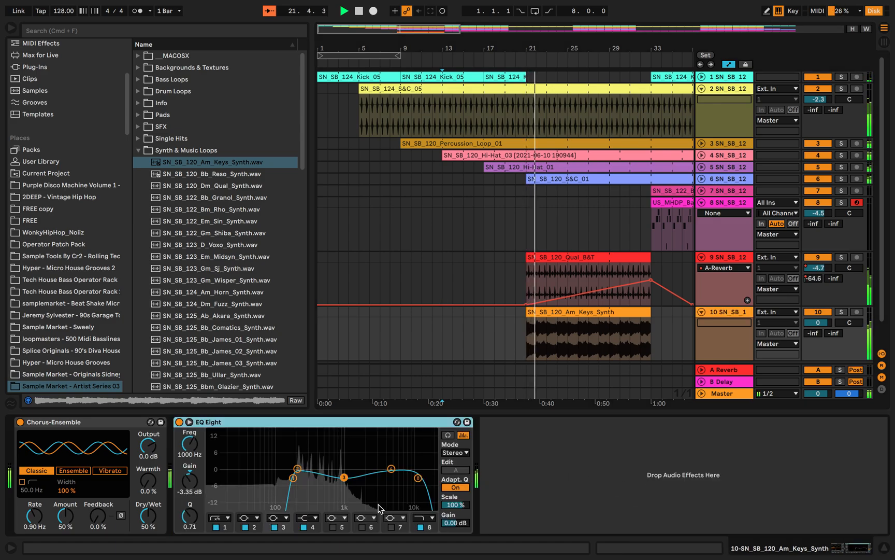
{"action": "left_click_drag", "start_coordinate": [259, 484], "coordinate": [283, 479]}
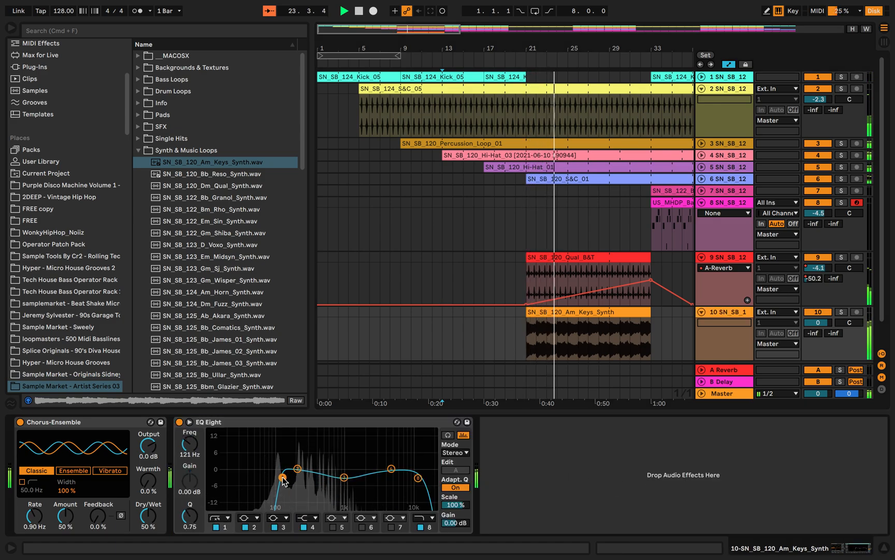
Stop playback, preview SN_SB_120_SFX_01.wav from the SFX folder and place it on a new track 11 at bar 21
{"action": "left_click", "coordinate": [522, 252]}
{"action": "key", "text": "w"}
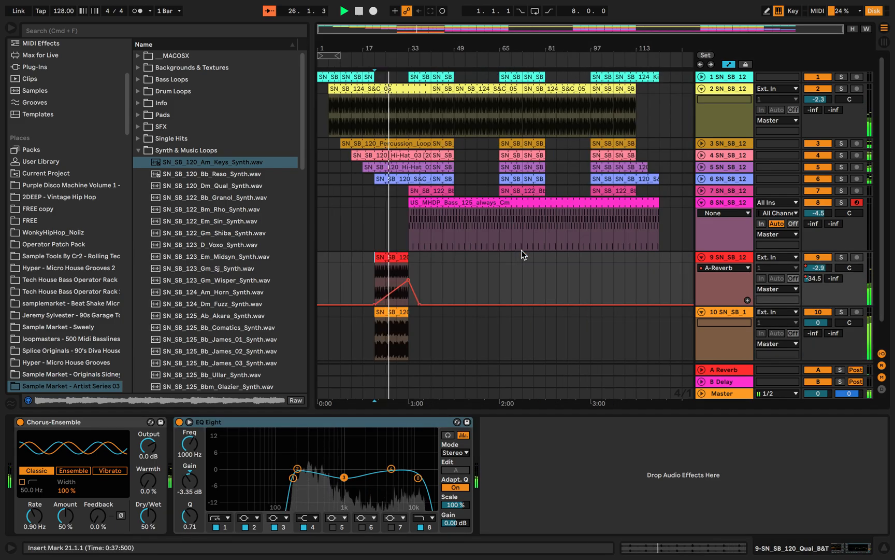
{"action": "key", "text": "space"}
{"action": "left_click", "coordinate": [141, 127]}
{"action": "left_click", "coordinate": [155, 138]}
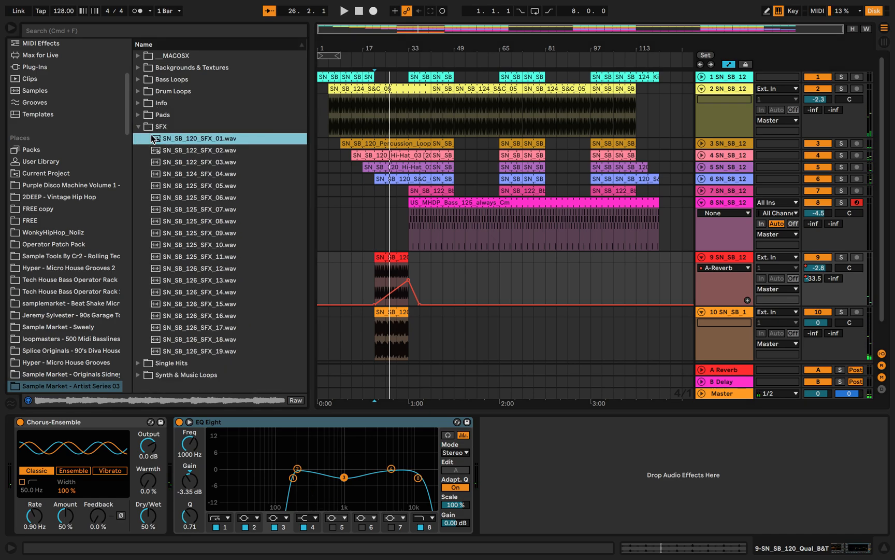
{"action": "left_click_drag", "start_coordinate": [389, 186], "coordinate": [378, 358]}
Paste copies of the SFX_01 clip on track 11 at bars 33, 49, 65, 81, 97, 113 and 121
{"action": "left_click", "coordinate": [410, 336]}
{"action": "key", "text": "super+v"}
{"action": "left_click", "coordinate": [451, 330]}
{"action": "key", "text": "super+v"}
{"action": "left_click", "coordinate": [501, 329]}
{"action": "key", "text": "super+v"}
{"action": "left_click", "coordinate": [545, 325]}
{"action": "key", "text": "super+v"}
{"action": "left_click", "coordinate": [591, 322]}
{"action": "key", "text": "super+v"}
{"action": "left_click", "coordinate": [651, 324]}
{"action": "key", "text": "super+v"}
{"action": "left_click", "coordinate": [636, 325]}
{"action": "key", "text": "super+v"}
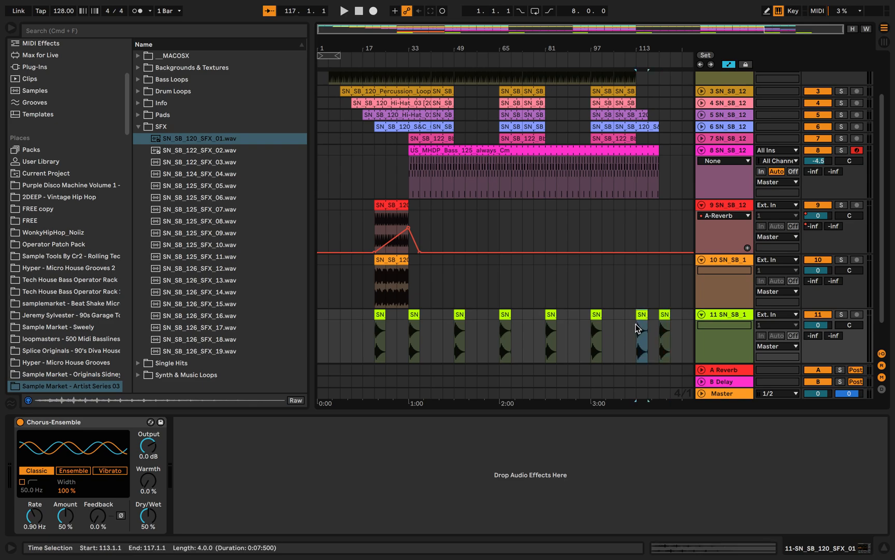
Preview SN_SB_122_SFX_02.wav, place it on a new track 12 spanning bars 25 to 33, and copy the clip
{"action": "left_click", "coordinate": [241, 151]}
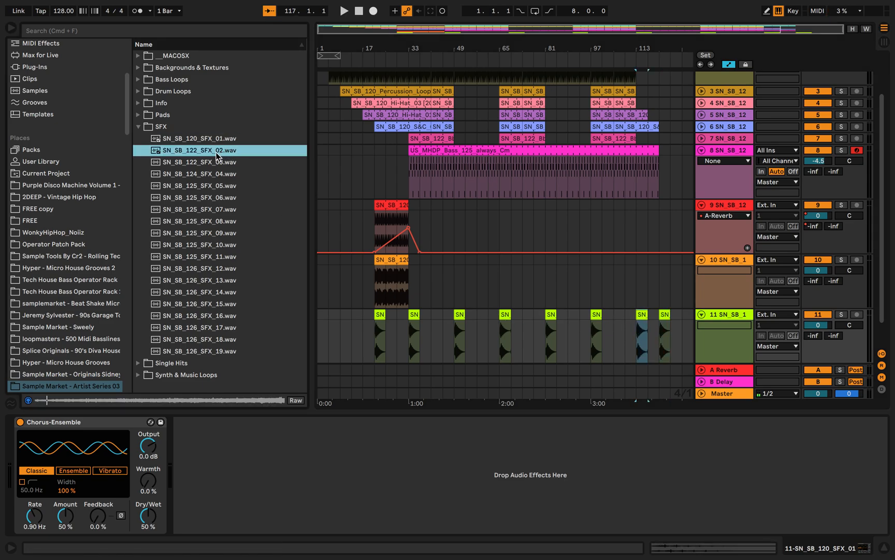
{"action": "left_click_drag", "start_coordinate": [446, 217], "coordinate": [386, 358]}
{"action": "key", "text": "super+c"}
Paste copies of the SFX_02 clip on track 12 at bars 57, 89 and 121
{"action": "left_click", "coordinate": [465, 332]}
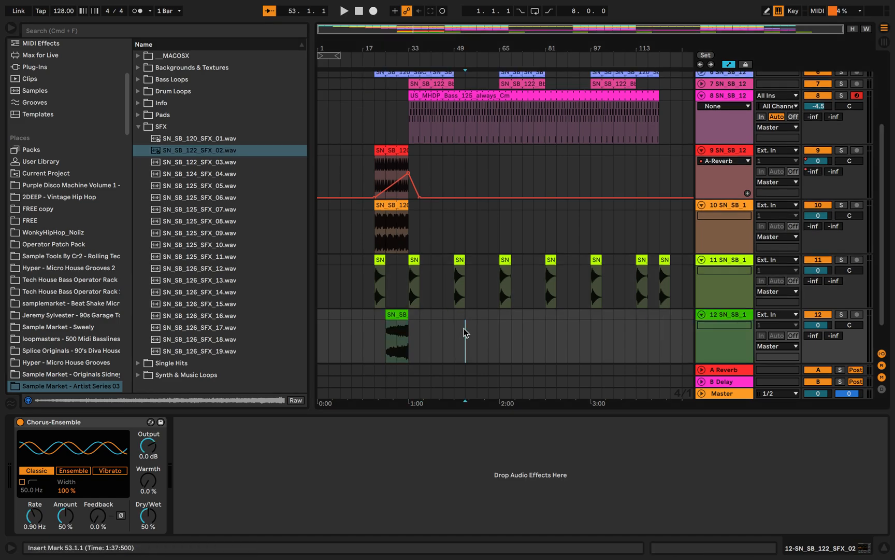
{"action": "left_click", "coordinate": [476, 332]}
{"action": "key", "text": "super+v"}
{"action": "left_click", "coordinate": [570, 332]}
{"action": "key", "text": "super+v"}
{"action": "left_click", "coordinate": [648, 334]}
{"action": "scroll", "coordinate": [605, 341], "scroll_direction": "up", "scroll_amount": 5}
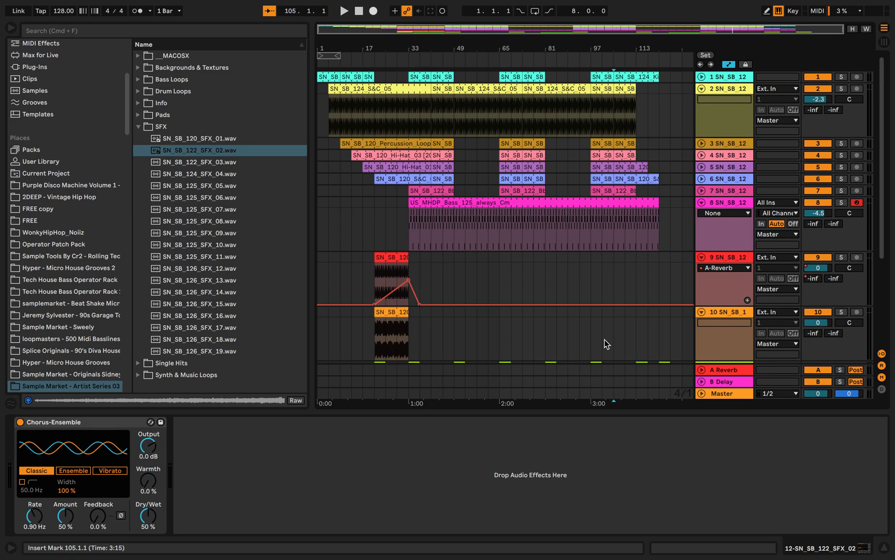
{"action": "scroll", "coordinate": [605, 340], "scroll_direction": "down", "scroll_amount": 6}
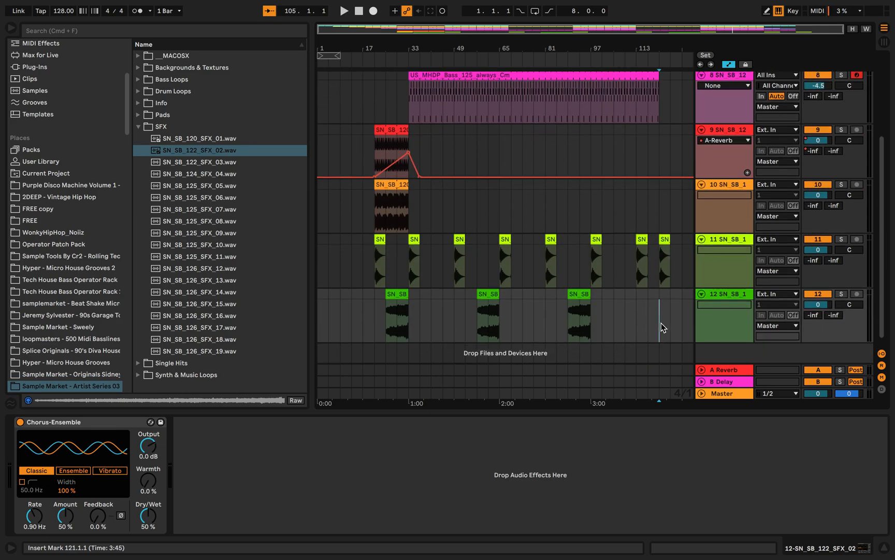
{"action": "key", "text": "super+v"}
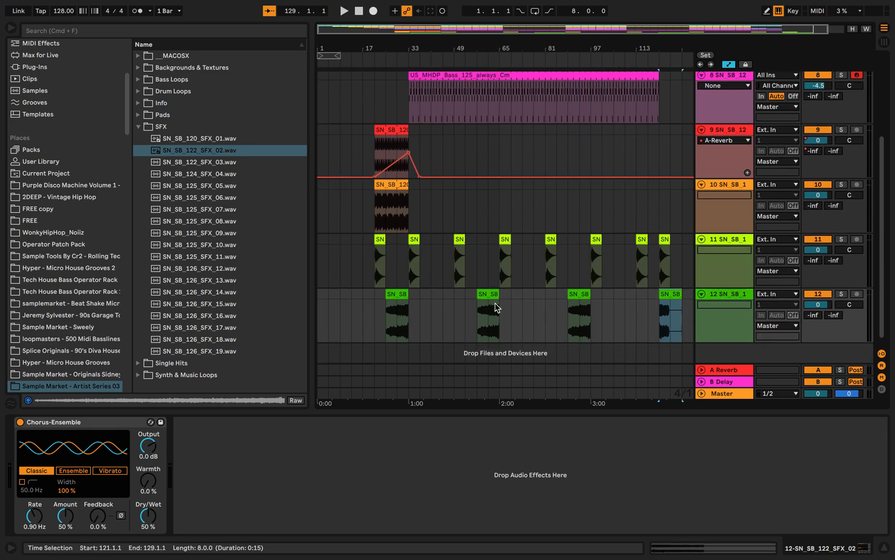
Place SN_SB_122_SFX_03.wav on a new track 13 at bar 45 and paste copies at bars 77 and 109
{"action": "left_click", "coordinate": [218, 164]}
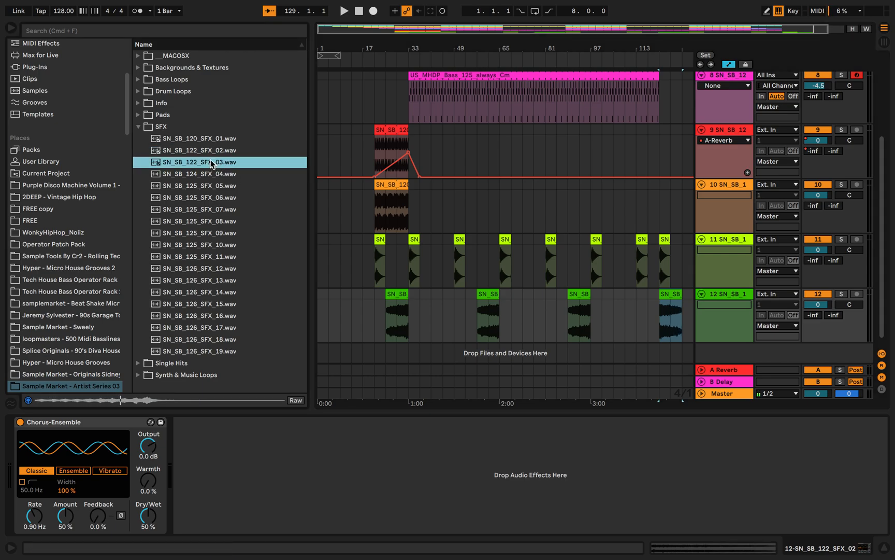
{"action": "left_click_drag", "start_coordinate": [206, 164], "coordinate": [441, 347]}
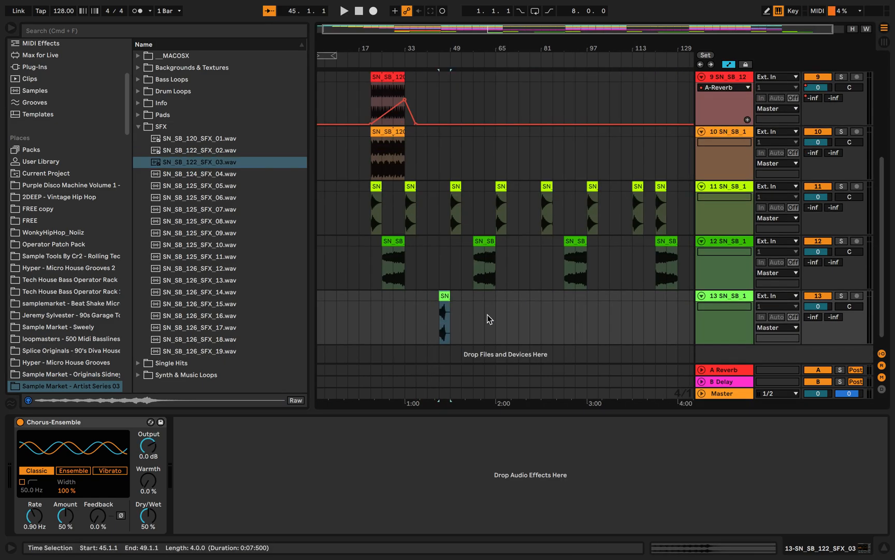
{"action": "left_click", "coordinate": [523, 312]}
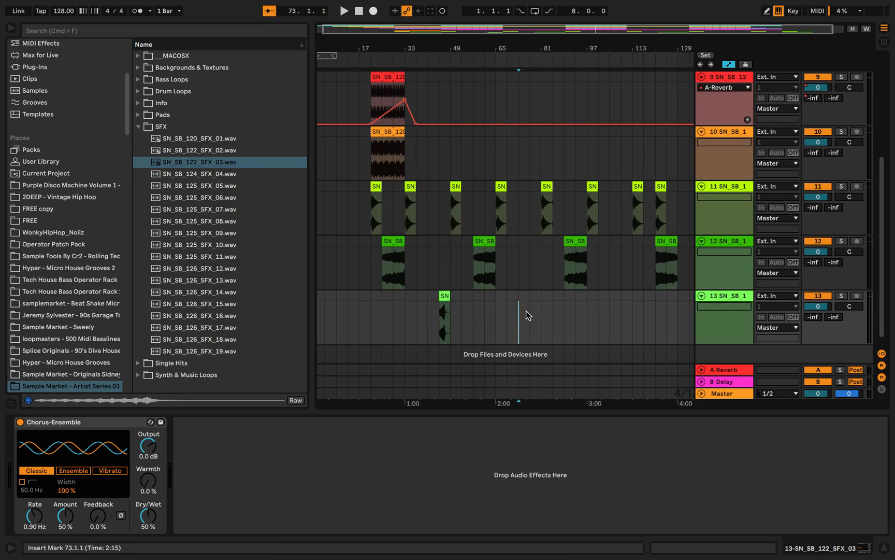
{"action": "key", "text": "super+v"}
{"action": "left_click", "coordinate": [622, 312]}
{"action": "key", "text": "super+v"}
Copy the EQ Eight from synth track 10 and paste it onto SFX tracks 11, 12 and 13
{"action": "left_click", "coordinate": [719, 243]}
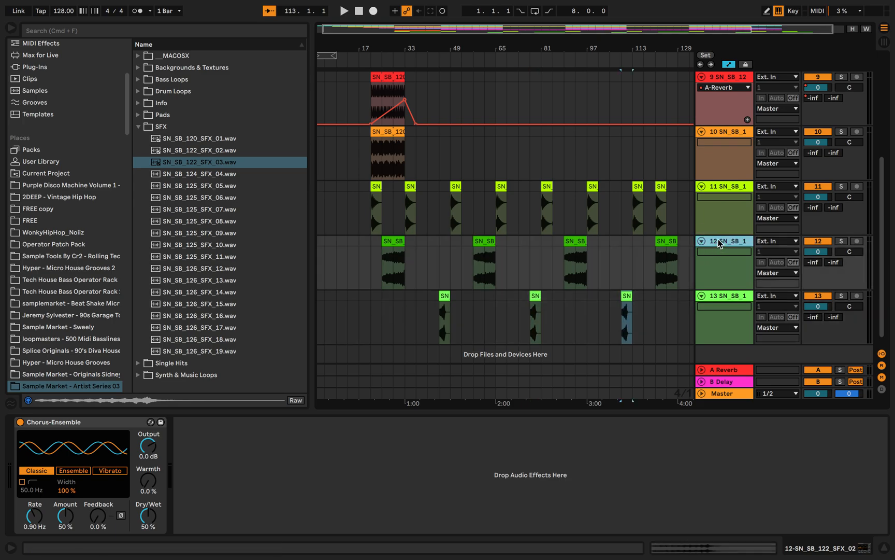
{"action": "left_click", "coordinate": [735, 191]}
{"action": "left_click", "coordinate": [741, 136]}
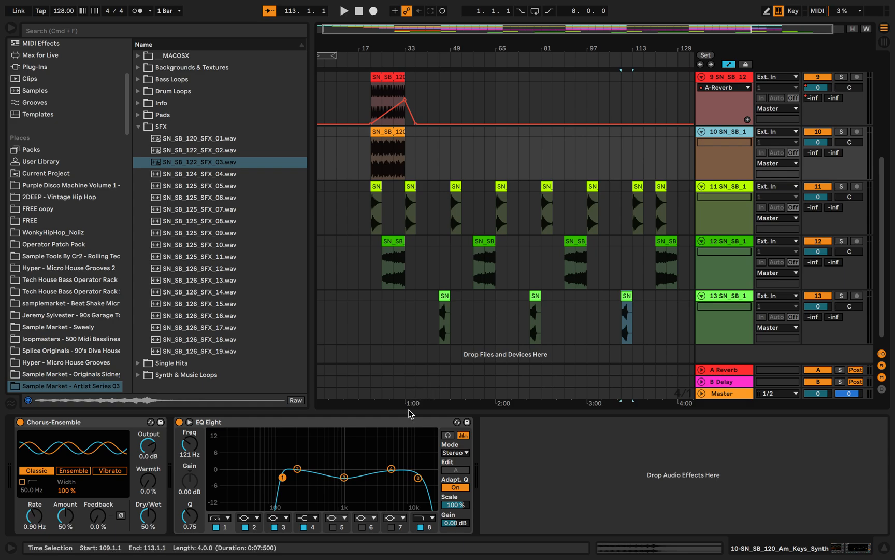
{"action": "left_click", "coordinate": [397, 422]}
{"action": "left_click", "coordinate": [728, 187]}
{"action": "left_click", "coordinate": [595, 469]}
{"action": "key", "text": "super+v"}
{"action": "left_click", "coordinate": [721, 240]}
{"action": "left_click", "coordinate": [667, 483]}
{"action": "key", "text": "super+v"}
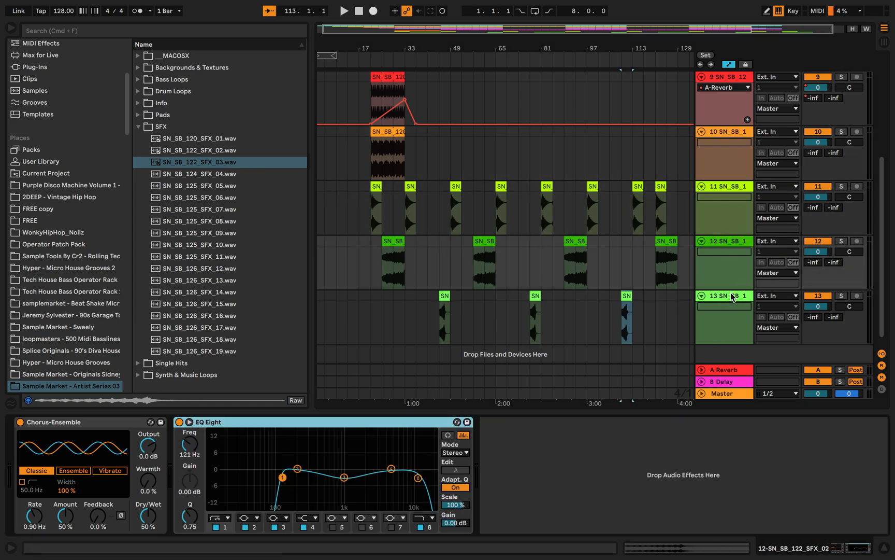
{"action": "left_click", "coordinate": [725, 296]}
{"action": "left_click", "coordinate": [659, 494]}
{"action": "key", "text": "super+v"}
Set the volumes of SFX tracks 11, 12 and 13 to -7.6, -5.9 and -18.2 dB and play the build-up
{"action": "left_click_drag", "start_coordinate": [821, 306], "coordinate": [821, 329]}
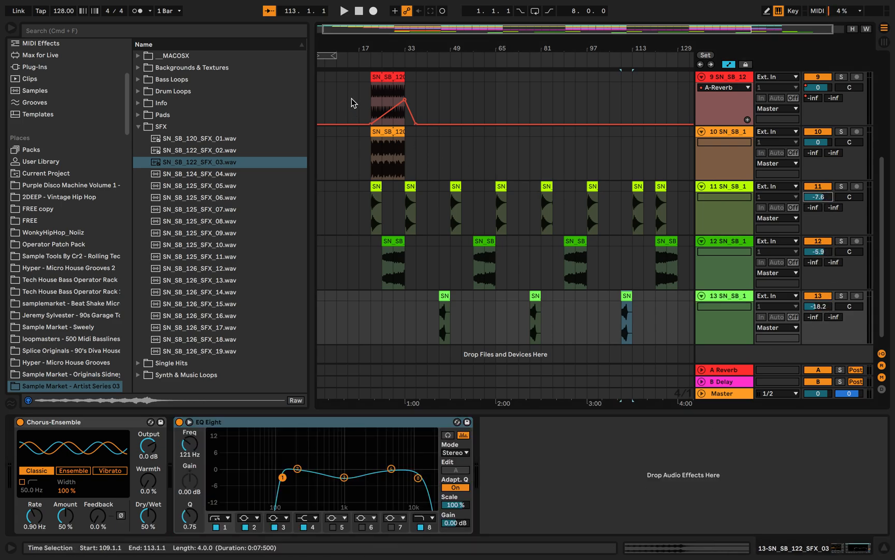
{"action": "left_click", "coordinate": [362, 69]}
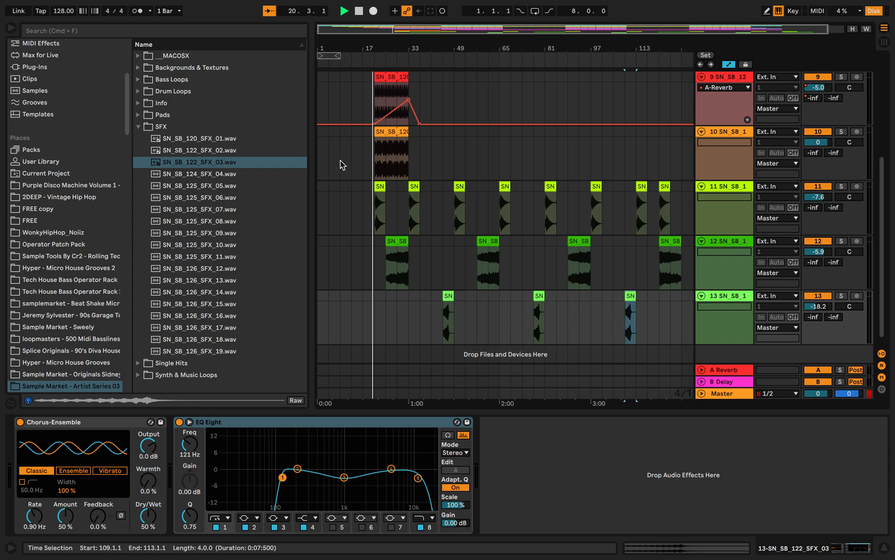
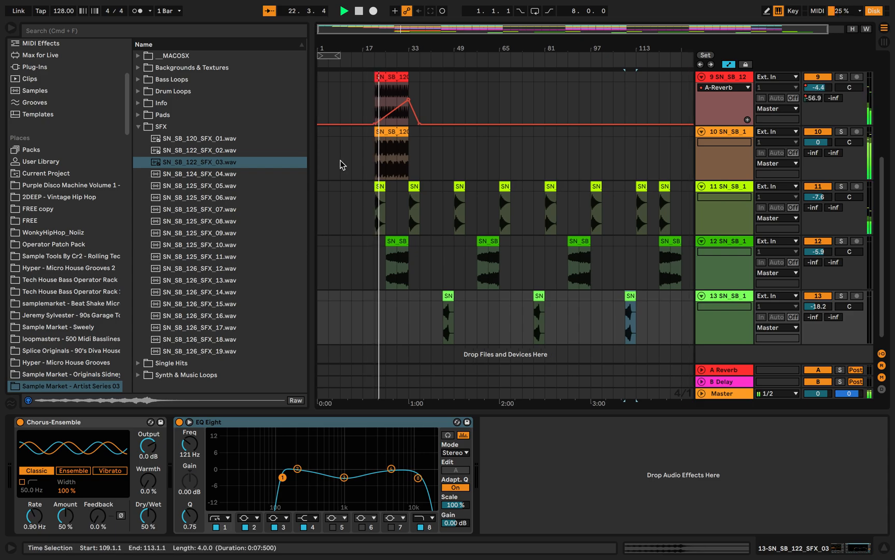
Copy the bar 21 to 33 clips on tracks 9 and 10 and paste them at bars 49 and 81
{"action": "scroll", "coordinate": [342, 164], "scroll_direction": "up", "scroll_amount": 5}
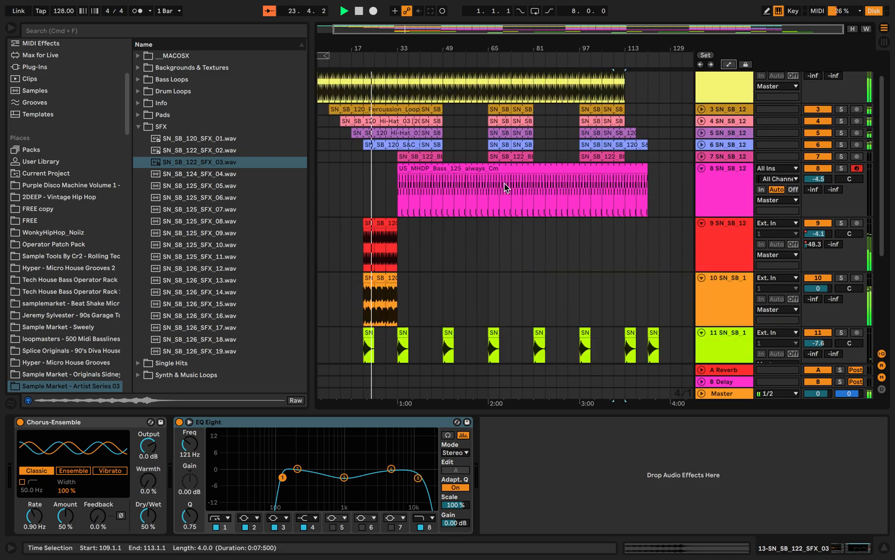
{"action": "left_click_drag", "start_coordinate": [360, 232], "coordinate": [401, 304]}
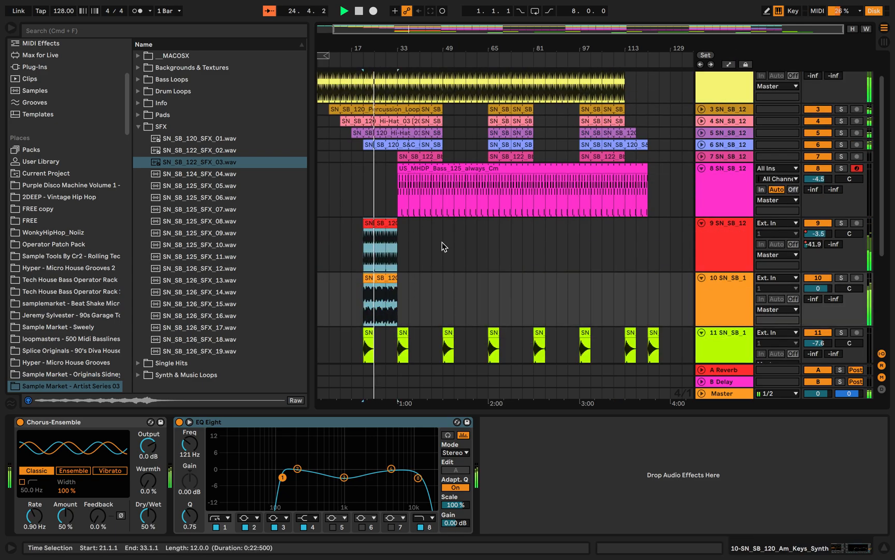
{"action": "left_click", "coordinate": [443, 239]}
{"action": "key", "text": "super+v"}
{"action": "left_click", "coordinate": [537, 227]}
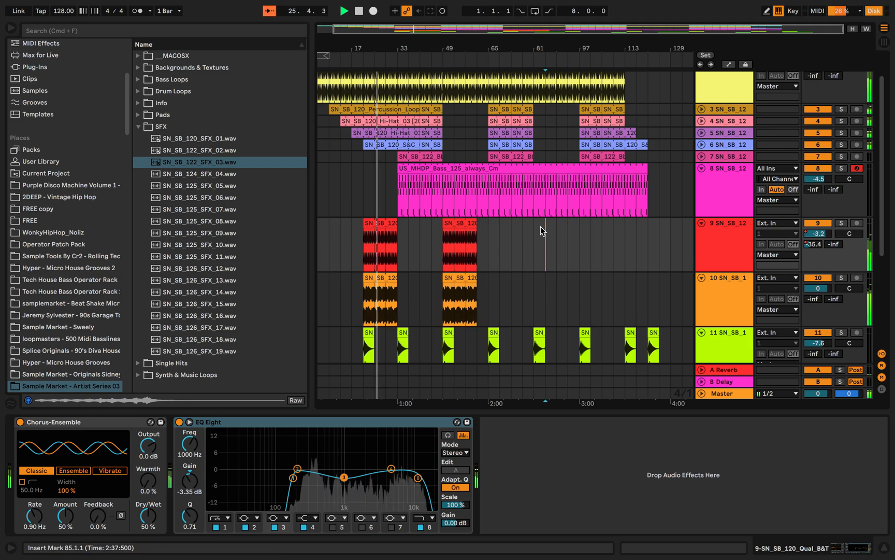
{"action": "key", "text": "super+v"}
Extend the clips starting at bar 81 on tracks 9 and 10 so both end at bar 97
{"action": "scroll", "coordinate": [553, 236], "scroll_direction": "up", "scroll_amount": 4}
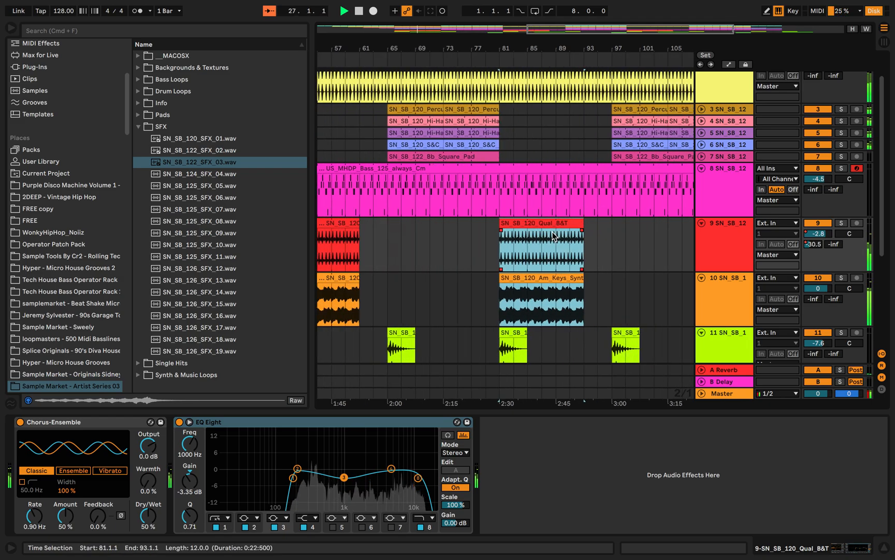
{"action": "scroll", "coordinate": [553, 236], "scroll_direction": "down", "scroll_amount": 5}
{"action": "left_click", "coordinate": [574, 224]}
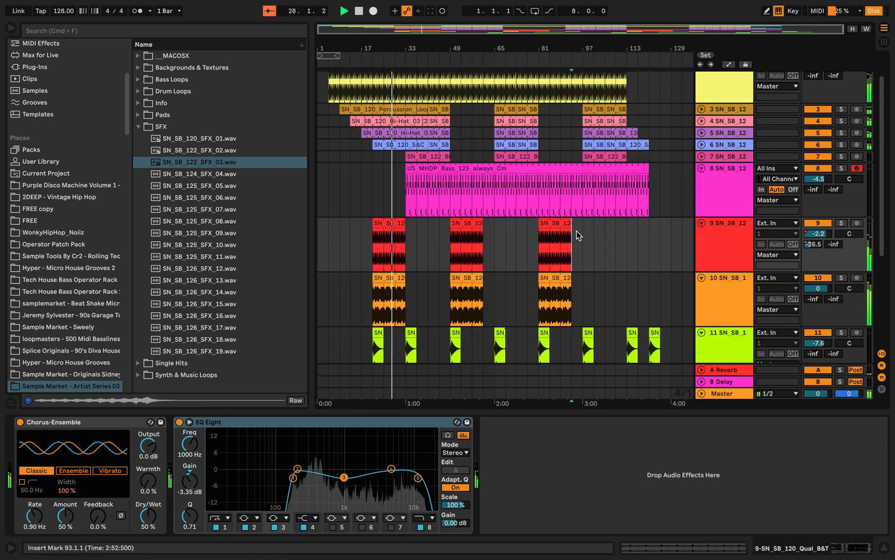
{"action": "left_click_drag", "start_coordinate": [572, 223], "coordinate": [579, 223]}
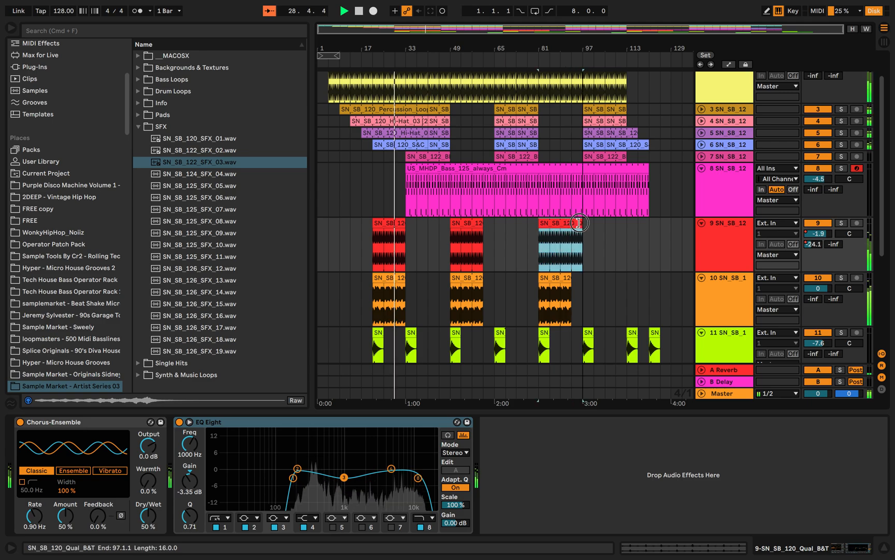
{"action": "left_click", "coordinate": [579, 281]}
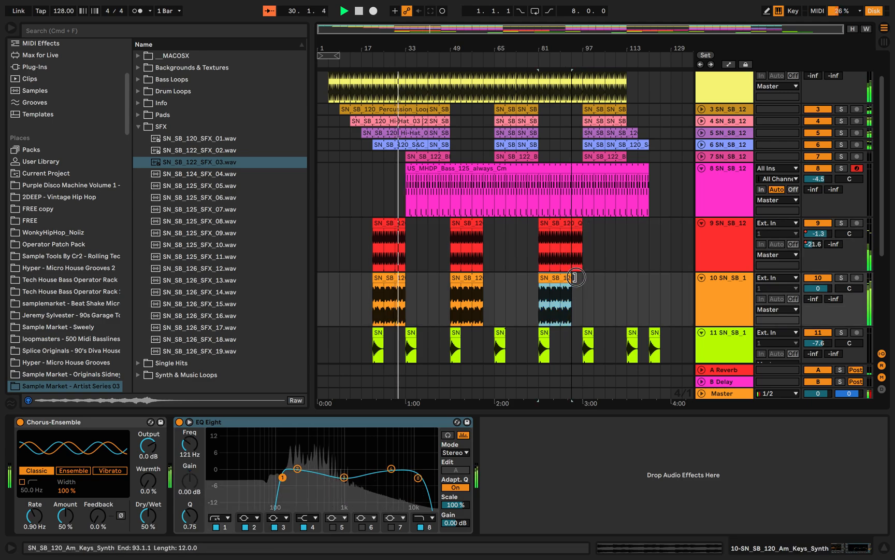
{"action": "left_click_drag", "start_coordinate": [572, 281], "coordinate": [583, 282]}
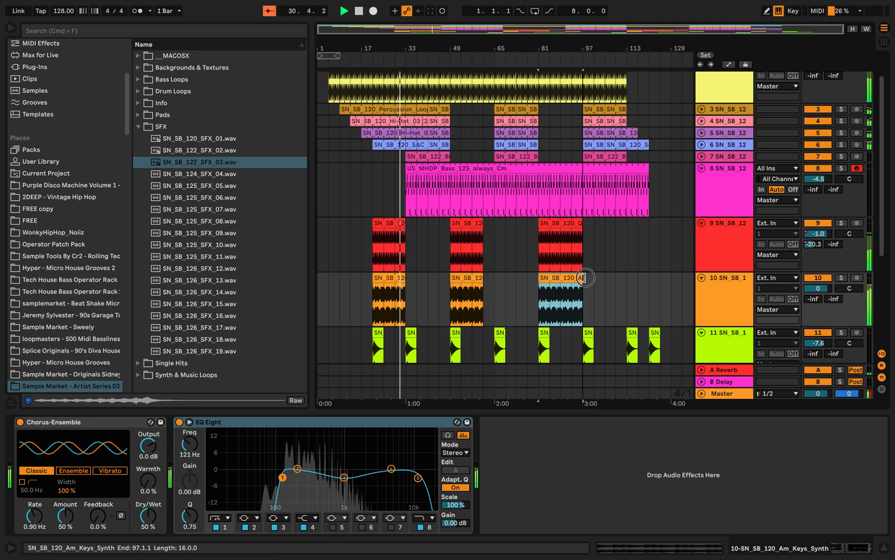
Shorten track 9's bar 81 clip back to bar 93, extend track 10's bar 49 clip to bar 65, and stop playback
{"action": "left_click", "coordinate": [575, 223]}
{"action": "left_click_drag", "start_coordinate": [576, 223], "coordinate": [564, 223]}
{"action": "left_click_drag", "start_coordinate": [483, 277], "coordinate": [488, 277]}
{"action": "key", "text": "space"}
Delete bars 30 to 33 from hi-hat tracks 4 and 5 and snare/clap track 6, and play the break before the drop
{"action": "scroll", "coordinate": [446, 233], "scroll_direction": "up", "scroll_amount": 2}
{"action": "scroll", "coordinate": [402, 191], "scroll_direction": "up", "scroll_amount": 5}
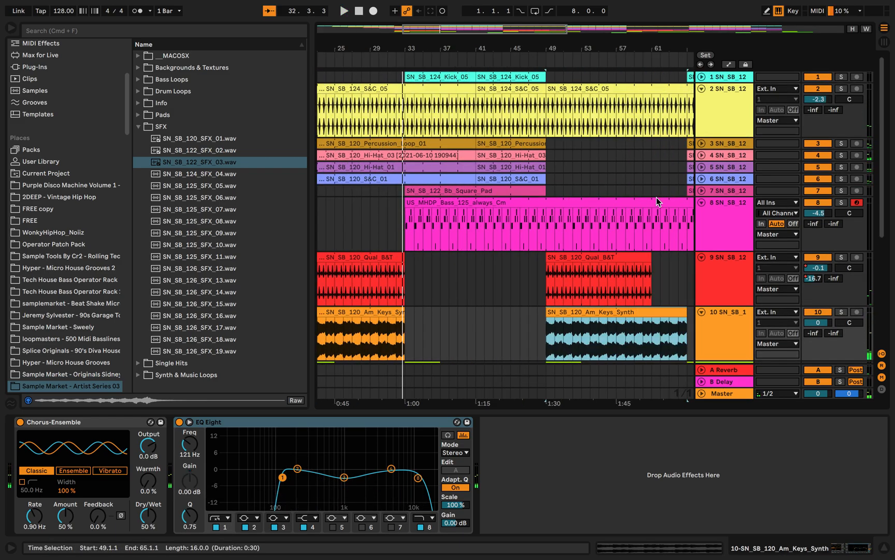
{"action": "left_click_drag", "start_coordinate": [378, 193], "coordinate": [397, 191]}
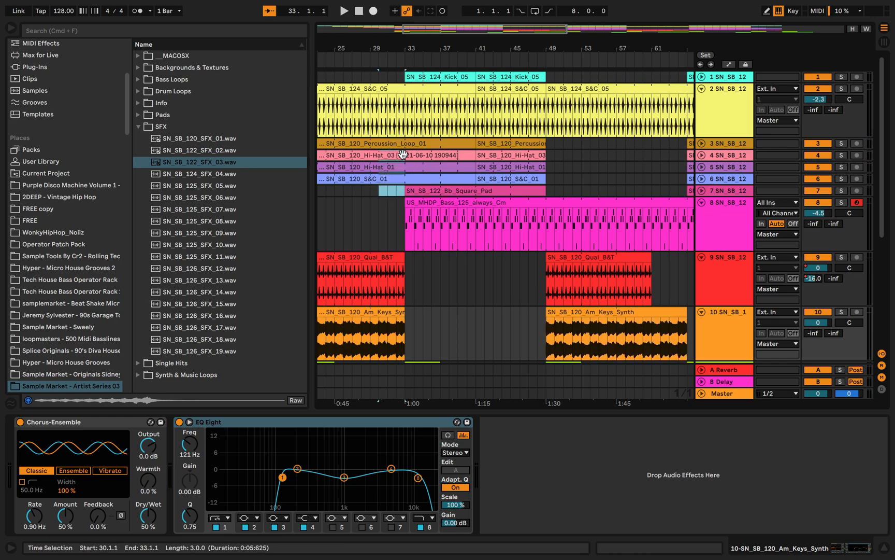
{"action": "left_click", "coordinate": [403, 154], "text": "shift"}
{"action": "left_click", "coordinate": [362, 57]}
{"action": "scroll", "coordinate": [407, 181], "scroll_direction": "left", "scroll_amount": 5}
{"action": "left_click", "coordinate": [398, 189]}
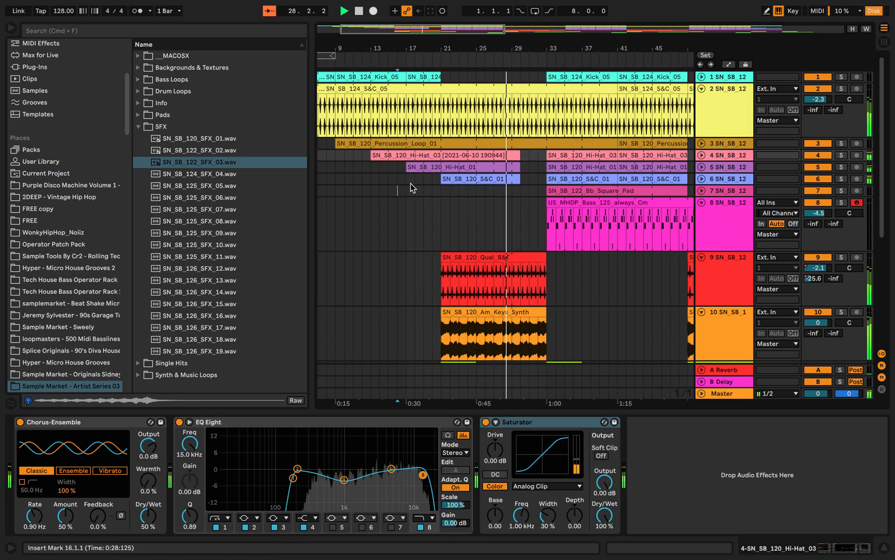
Stagger the dropouts before the drop by extending the hi-hat clips to bar 32 on track 4 and bar 31 on track 5
{"action": "left_click", "coordinate": [516, 155]}
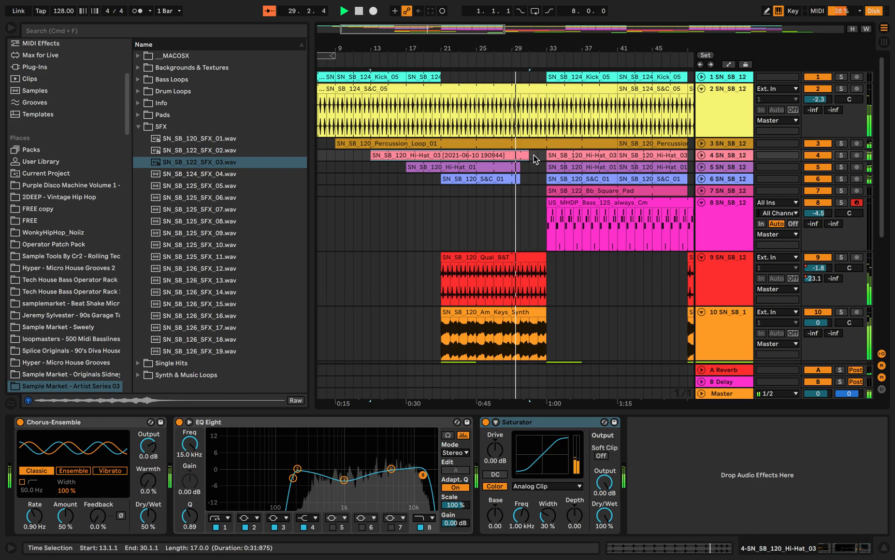
{"action": "mouse_move", "coordinate": [527, 154]}
{"action": "left_mouse_down"}
{"action": "mouse_move", "coordinate": [537, 154]}
{"action": "mouse_move", "coordinate": [529, 167]}
{"action": "left_mouse_up"}
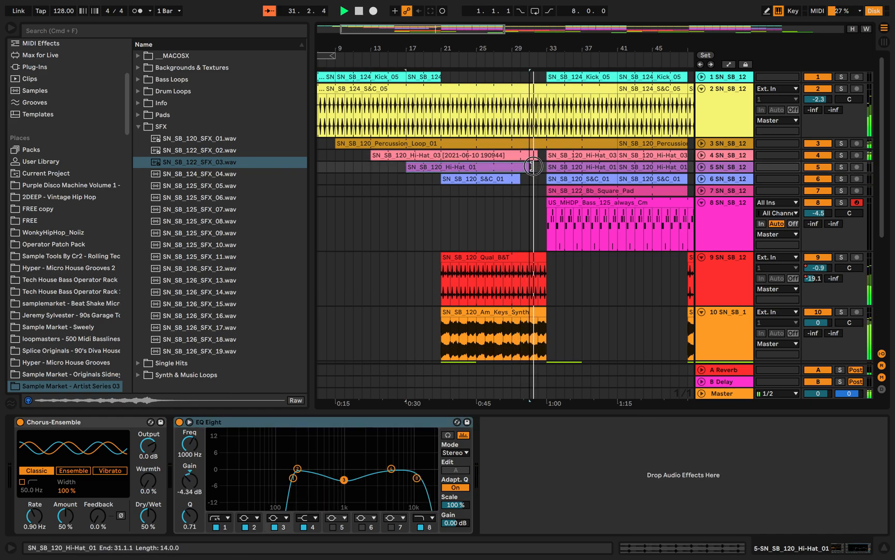
Stop playback, split the track 2 snare/clap clip at bar 33 and trim its first part to end at bar 32
{"action": "left_click", "coordinate": [540, 192]}
{"action": "key", "text": "plus"}
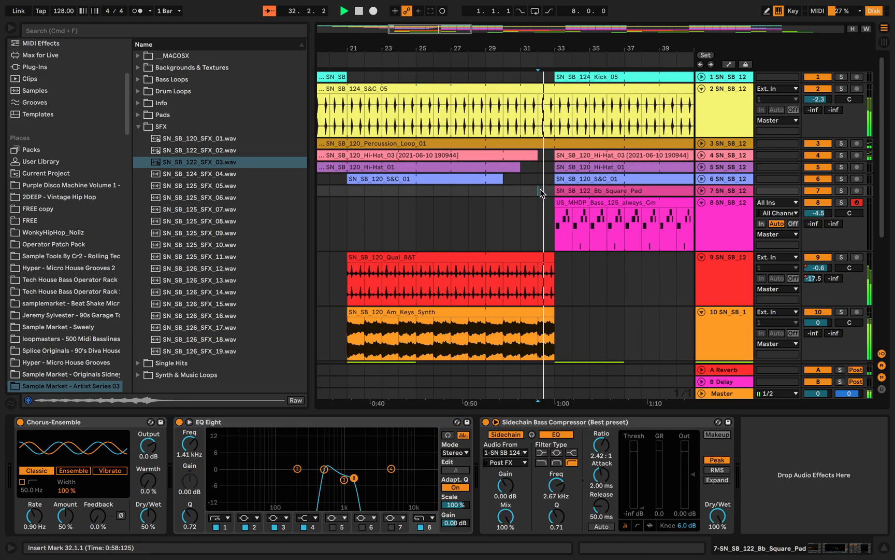
{"action": "left_click", "coordinate": [553, 92]}
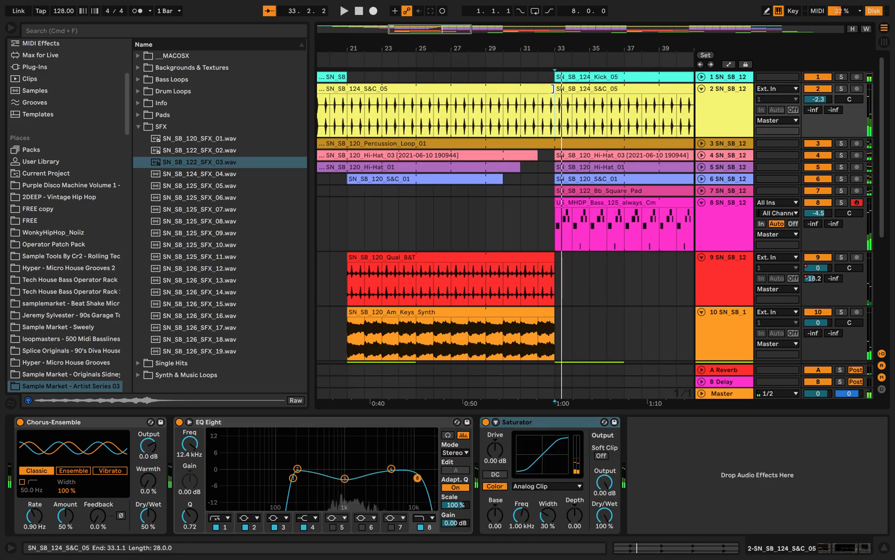
{"action": "key", "text": "super+e"}
{"action": "left_click_drag", "start_coordinate": [555, 93], "coordinate": [537, 93]}
{"action": "scroll", "coordinate": [529, 91], "scroll_direction": "up", "scroll_amount": 5}
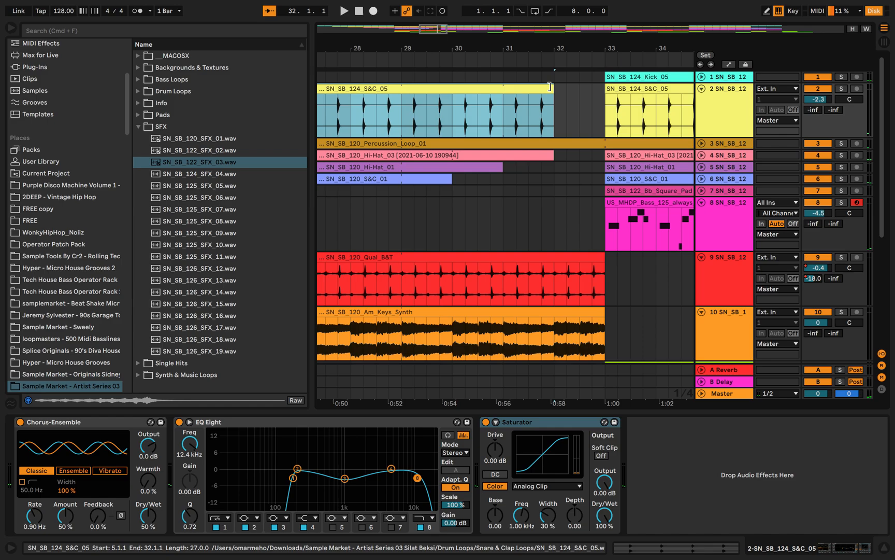
Play the thinned-out drum section leading into the drop at bar 33
{"action": "scroll", "coordinate": [521, 84], "scroll_direction": "down", "scroll_amount": 10}
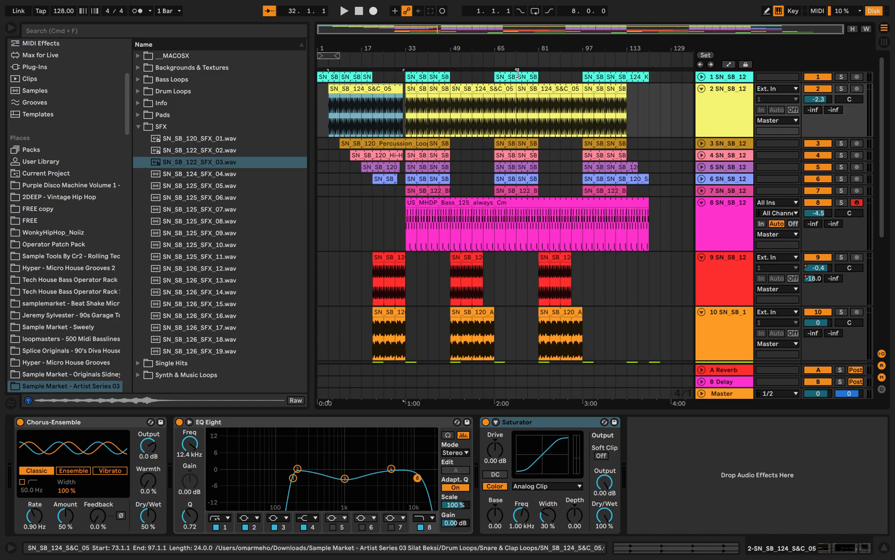
{"action": "left_click", "coordinate": [393, 60]}
{"action": "scroll", "coordinate": [394, 130], "scroll_direction": "up", "scroll_amount": 6}
{"action": "scroll", "coordinate": [394, 129], "scroll_direction": "left", "scroll_amount": 5}
{"action": "left_click", "coordinate": [525, 178]}
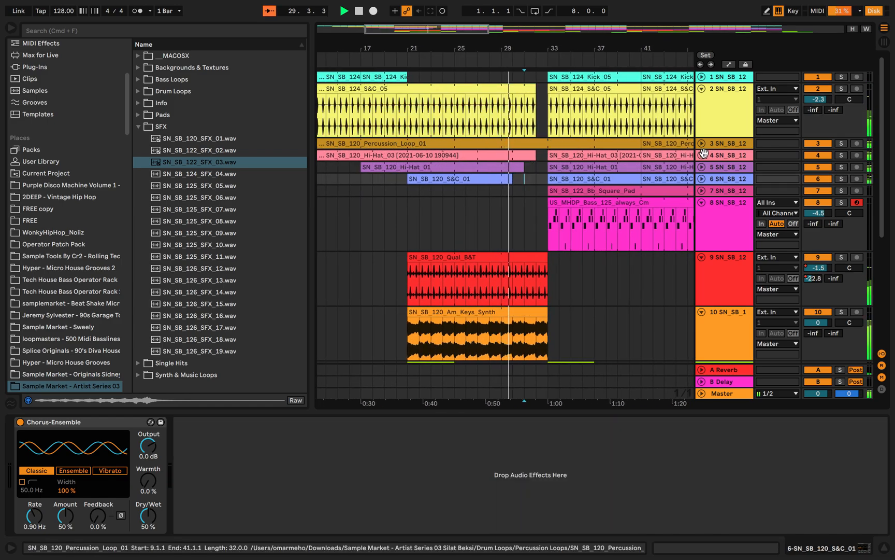
Unfold track 3, split its percussion loop around bar 32 and delete bars 32 to 33 before the drop
{"action": "left_click", "coordinate": [702, 143]}
{"action": "left_click", "coordinate": [538, 165]}
{"action": "key", "text": "super+e"}
{"action": "left_click", "coordinate": [537, 165]}
{"action": "key", "text": "super+e"}
{"action": "left_click", "coordinate": [544, 144]}
{"action": "key", "text": "Delete"}
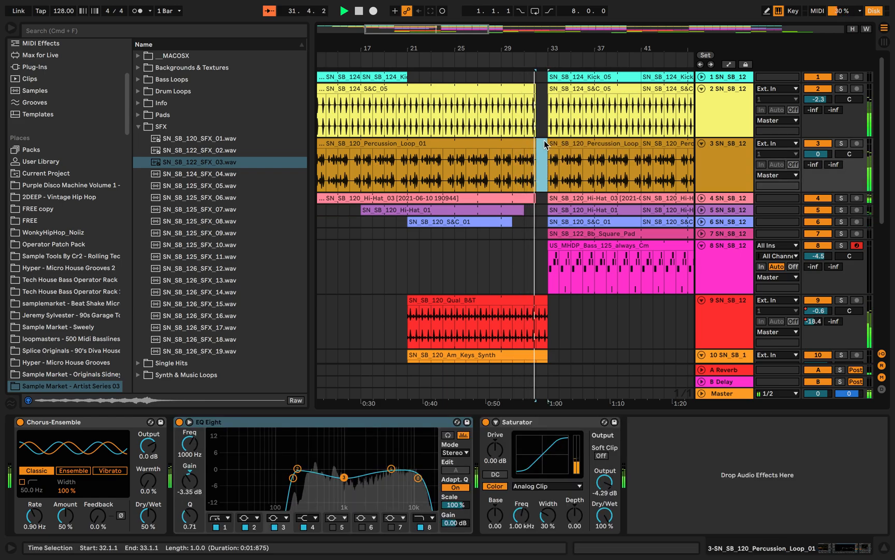
Replay the build-up before the drop at bar 33 and check the SFX tracks
{"action": "left_click", "coordinate": [508, 278]}
{"action": "scroll", "coordinate": [508, 277], "scroll_direction": "down", "scroll_amount": 4}
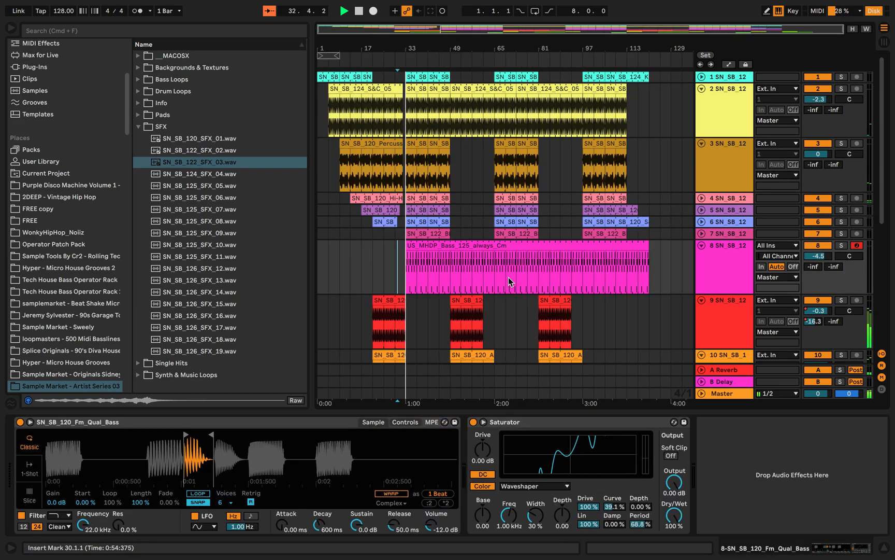
{"action": "scroll", "coordinate": [508, 277], "scroll_direction": "down", "scroll_amount": 5}
{"action": "scroll", "coordinate": [394, 266], "scroll_direction": "up", "scroll_amount": 4}
{"action": "key", "text": "space"}
{"action": "left_click", "coordinate": [376, 55]}
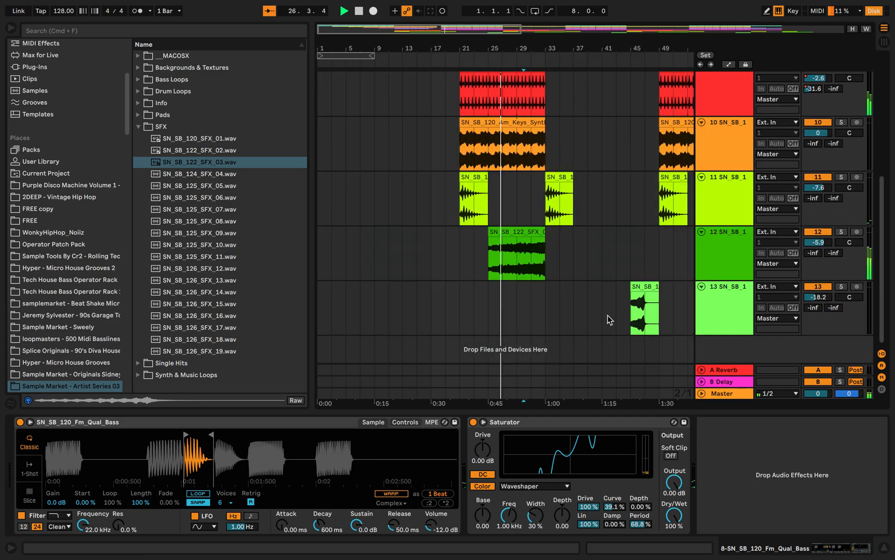
Automate track 12's volume to rise from bar 25 to -4.0 dB at bar 33 and return by bar 41, then hide the automation
{"action": "right_click", "coordinate": [812, 244]}
{"action": "left_click", "coordinate": [746, 251]}
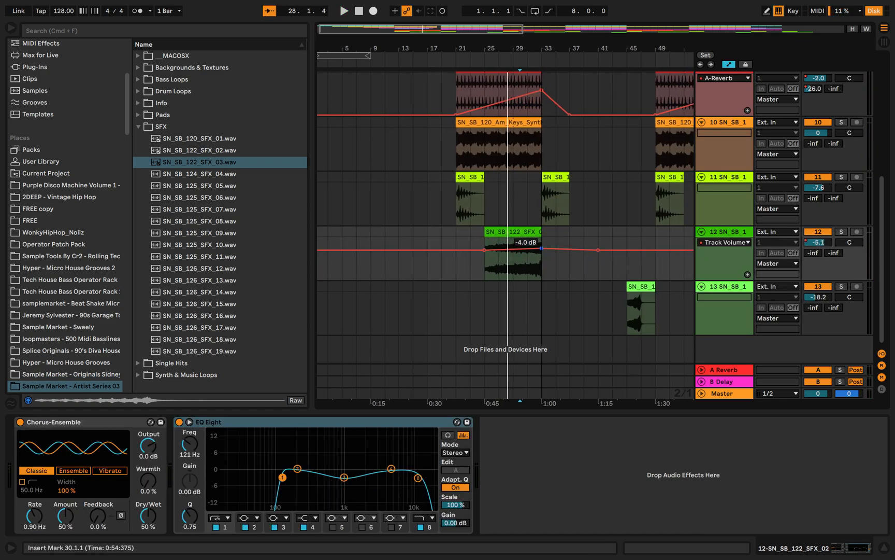
{"action": "scroll", "coordinate": [543, 253], "scroll_direction": "down", "scroll_amount": 5}
{"action": "scroll", "coordinate": [543, 252], "scroll_direction": "up", "scroll_amount": 5}
{"action": "scroll", "coordinate": [354, 150], "scroll_direction": "up", "scroll_amount": 6}
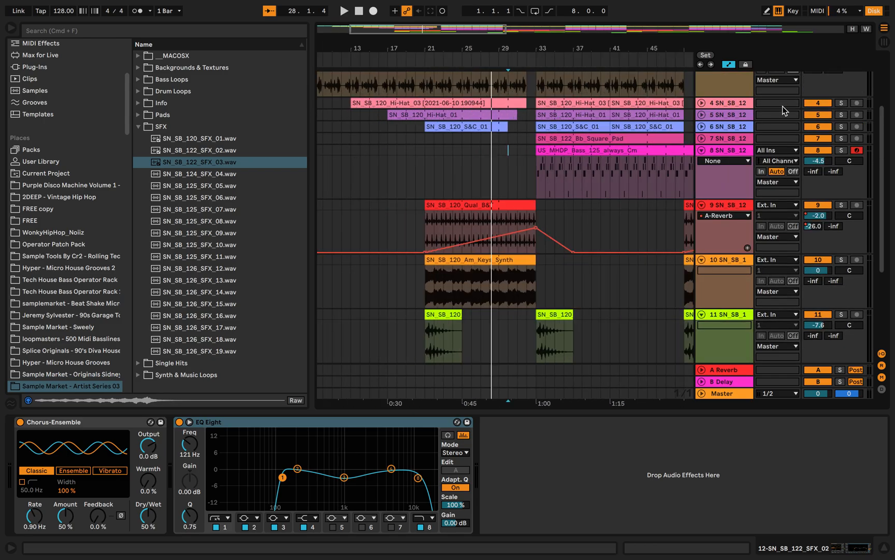
{"action": "left_click", "coordinate": [730, 64]}
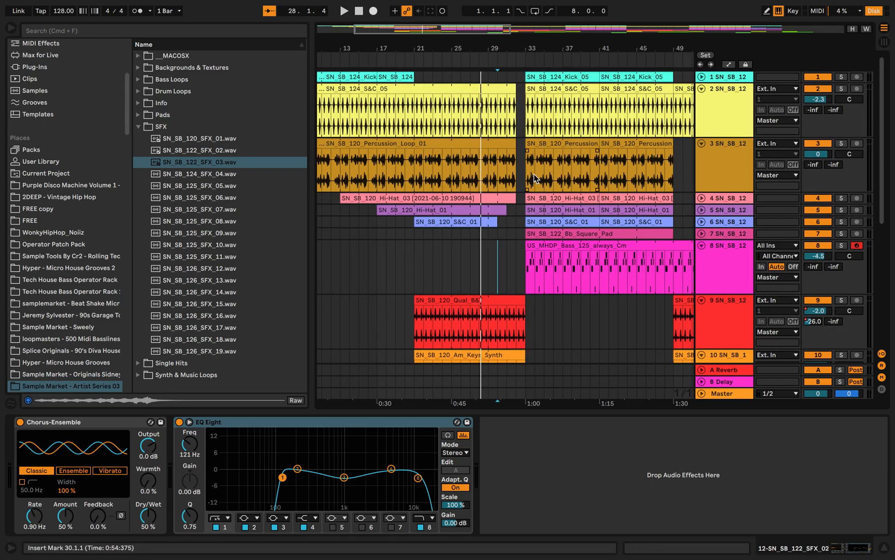
Extend the first Am_Keys_Synth clip on track 10 to bar 113
{"action": "scroll", "coordinate": [535, 179], "scroll_direction": "up", "scroll_amount": 5}
{"action": "scroll", "coordinate": [502, 240], "scroll_direction": "down", "scroll_amount": 5}
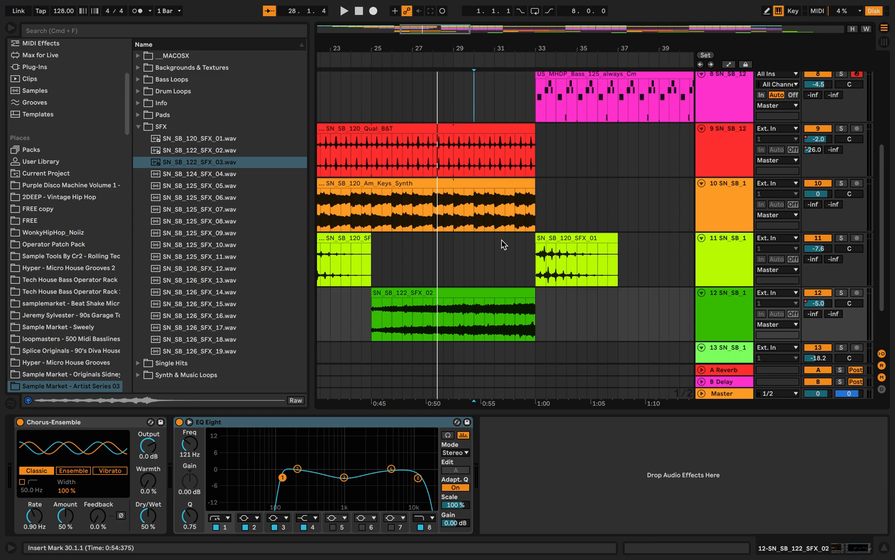
{"action": "left_click", "coordinate": [531, 186]}
{"action": "scroll", "coordinate": [616, 189], "scroll_direction": "down", "scroll_amount": 5}
{"action": "left_click_drag", "start_coordinate": [412, 184], "coordinate": [625, 185]}
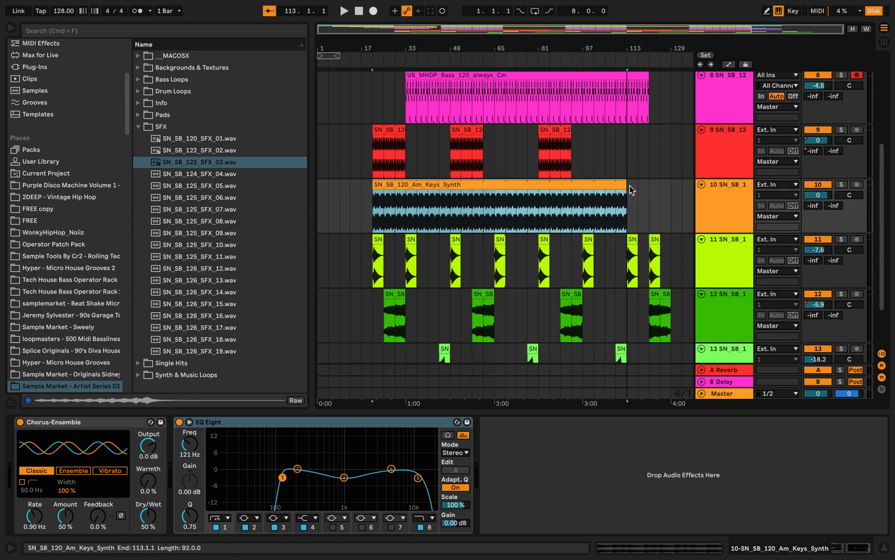
Play from about bar 29 into the drop and review the device chains of tracks 10, 9, 8, 4, 3 and 2
{"action": "left_click", "coordinate": [395, 61]}
{"action": "left_click", "coordinate": [726, 223]}
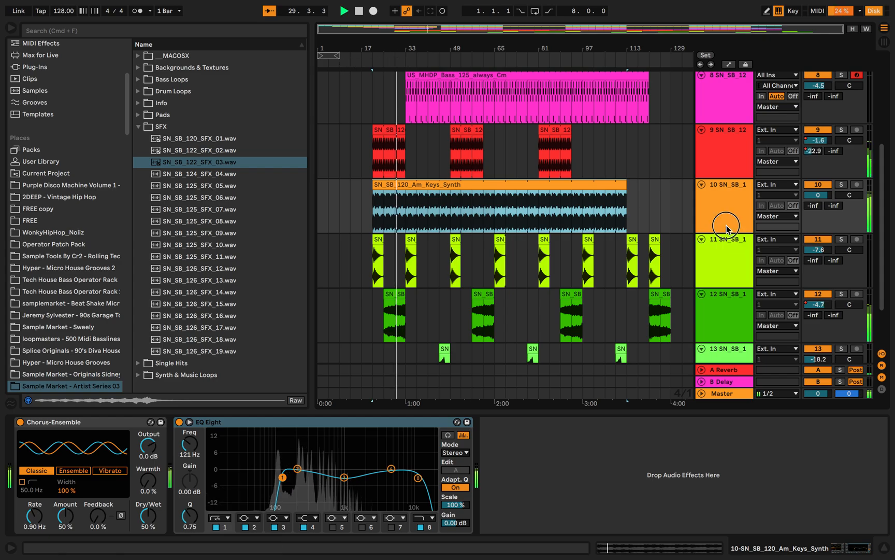
{"action": "left_click", "coordinate": [729, 160]}
{"action": "scroll", "coordinate": [728, 155], "scroll_direction": "up", "scroll_amount": 3}
{"action": "left_click", "coordinate": [728, 156]}
{"action": "scroll", "coordinate": [727, 157], "scroll_direction": "up", "scroll_amount": 2}
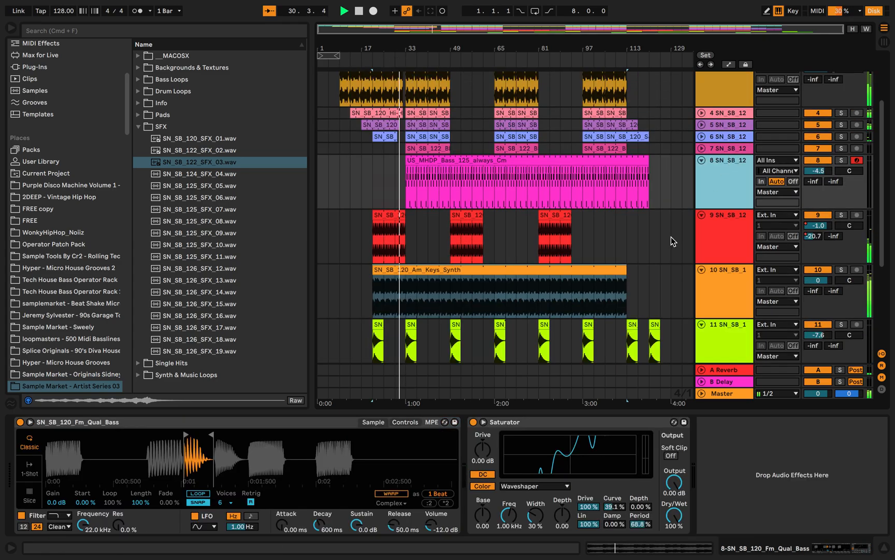
{"action": "scroll", "coordinate": [694, 203], "scroll_direction": "up", "scroll_amount": 1}
{"action": "left_click", "coordinate": [725, 126]}
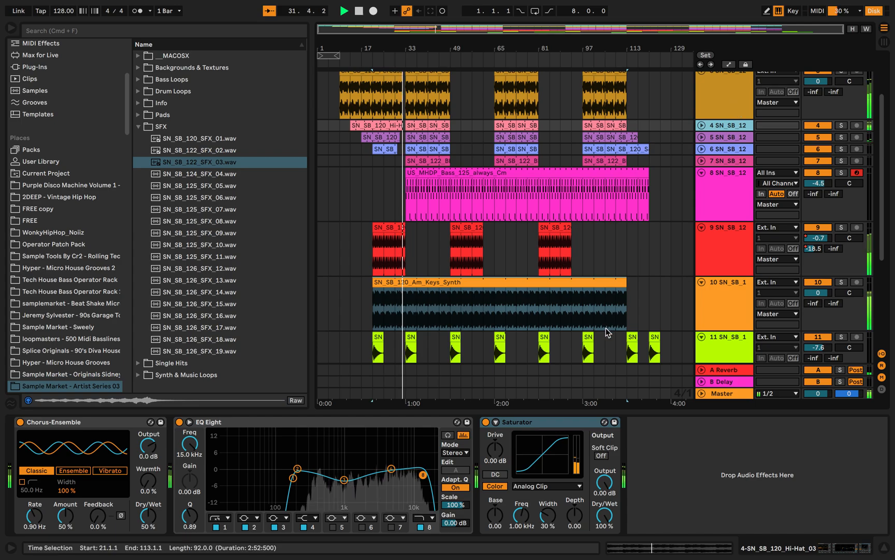
{"action": "left_click", "coordinate": [740, 104]}
{"action": "scroll", "coordinate": [746, 179], "scroll_direction": "up", "scroll_amount": 3}
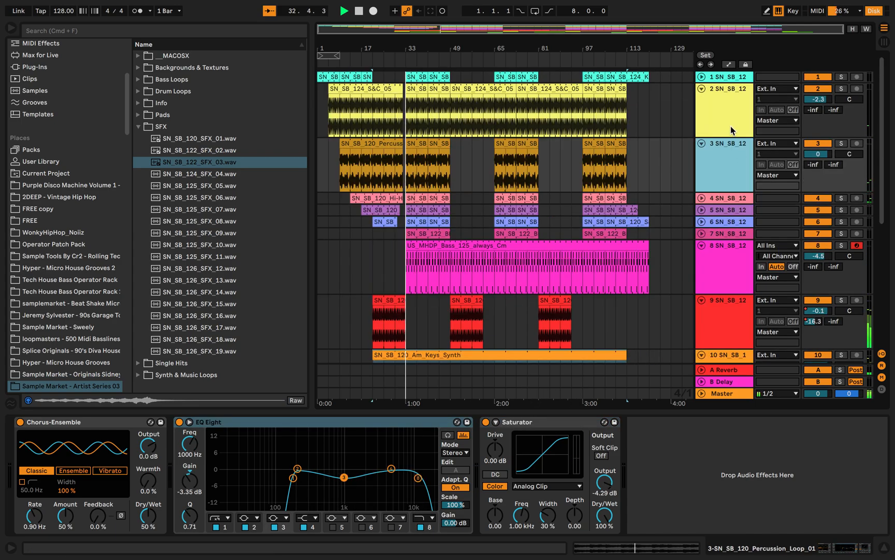
{"action": "left_click", "coordinate": [733, 129]}
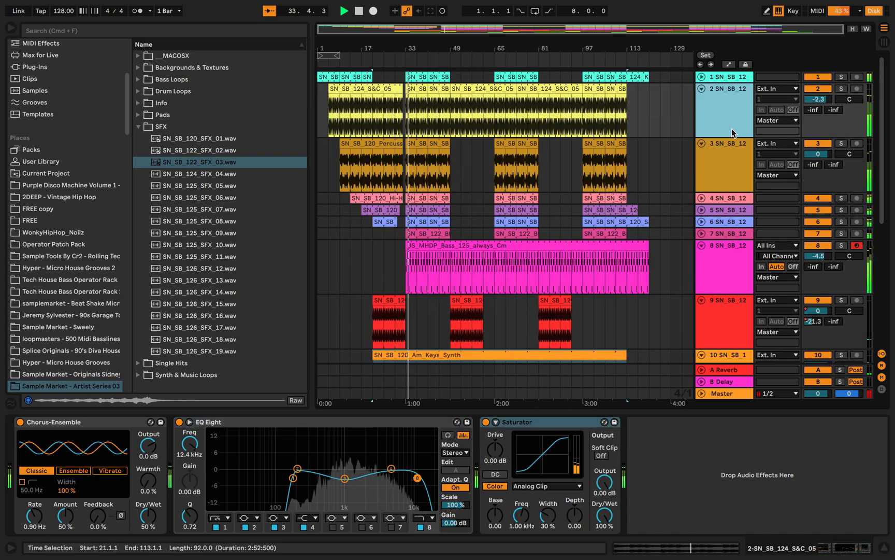
Listen to the drop with the extended keys synth while checking the drum, bass and synth tracks' devices
{"action": "left_click", "coordinate": [728, 75]}
{"action": "left_click", "coordinate": [729, 234]}
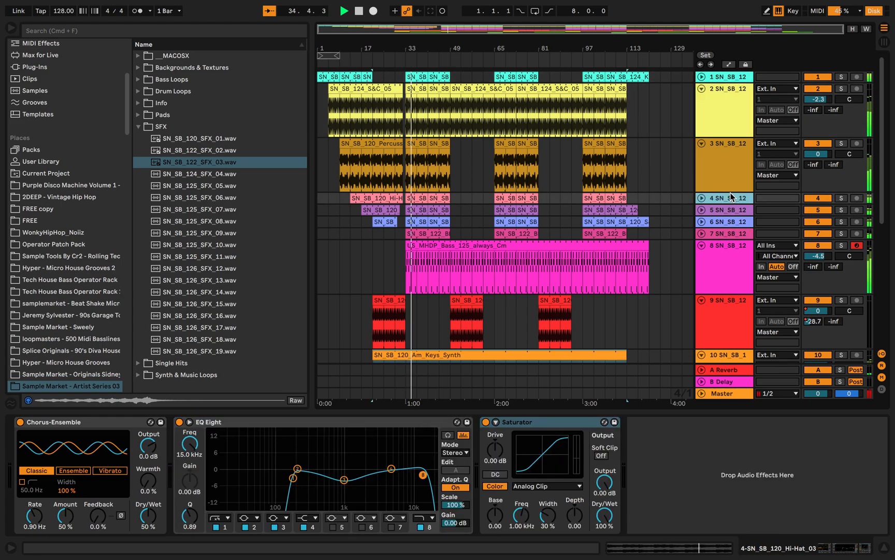
{"action": "left_click", "coordinate": [729, 247]}
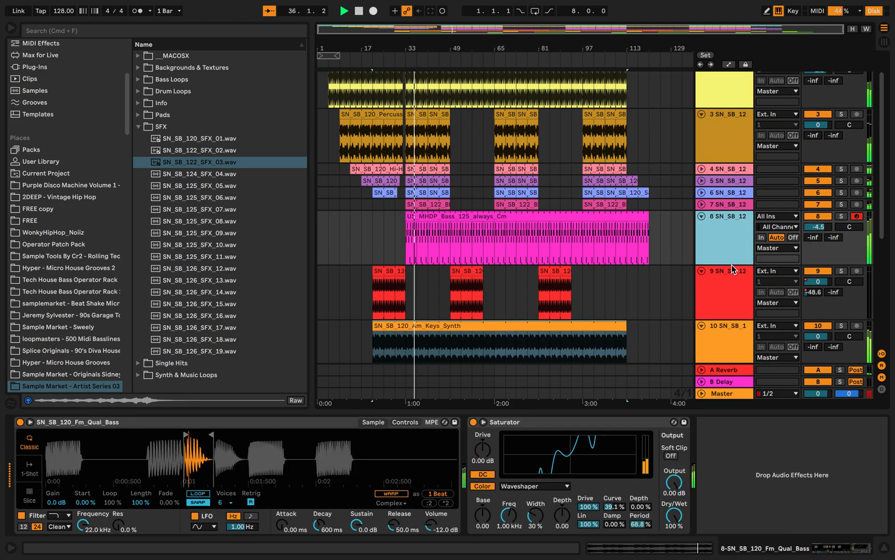
{"action": "scroll", "coordinate": [732, 265], "scroll_direction": "down", "scroll_amount": 4}
{"action": "left_click", "coordinate": [732, 259]}
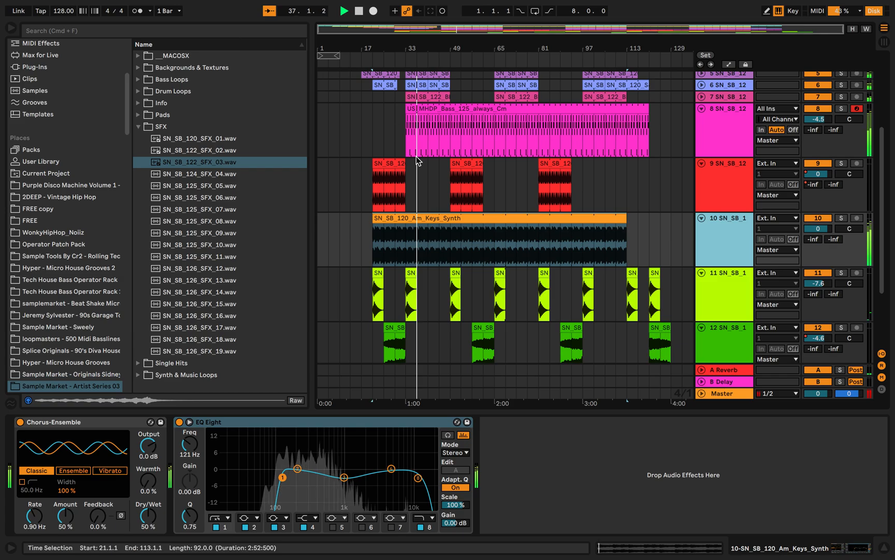
{"action": "left_click", "coordinate": [414, 176]}
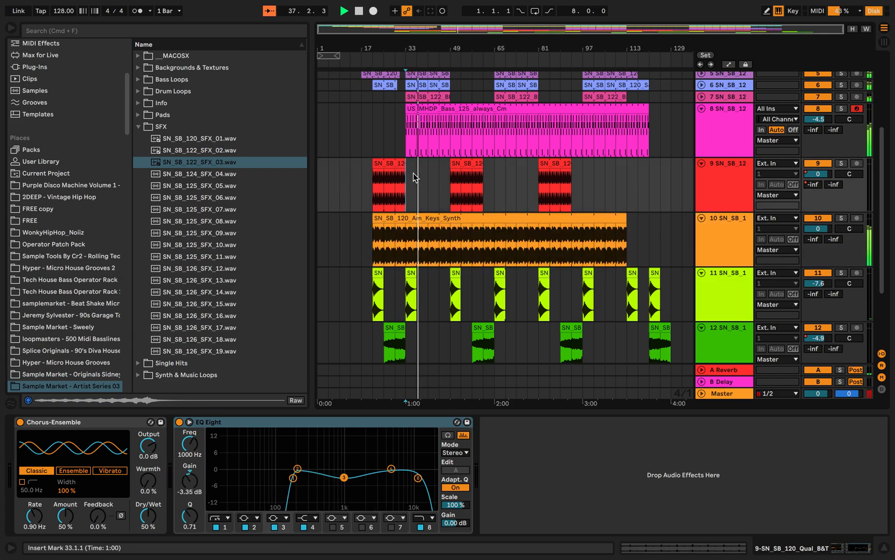
Fold tracks 8, 9, 11, 12 and 13 to compact the arrangement
{"action": "left_click", "coordinate": [703, 163]}
{"action": "left_click", "coordinate": [702, 108]}
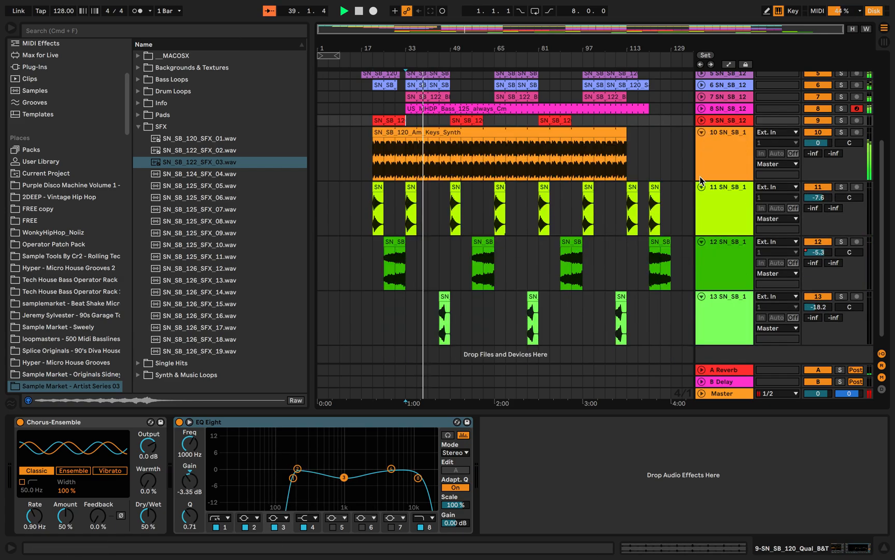
{"action": "left_click", "coordinate": [701, 186]}
{"action": "left_click", "coordinate": [702, 198]}
{"action": "left_click", "coordinate": [701, 211]}
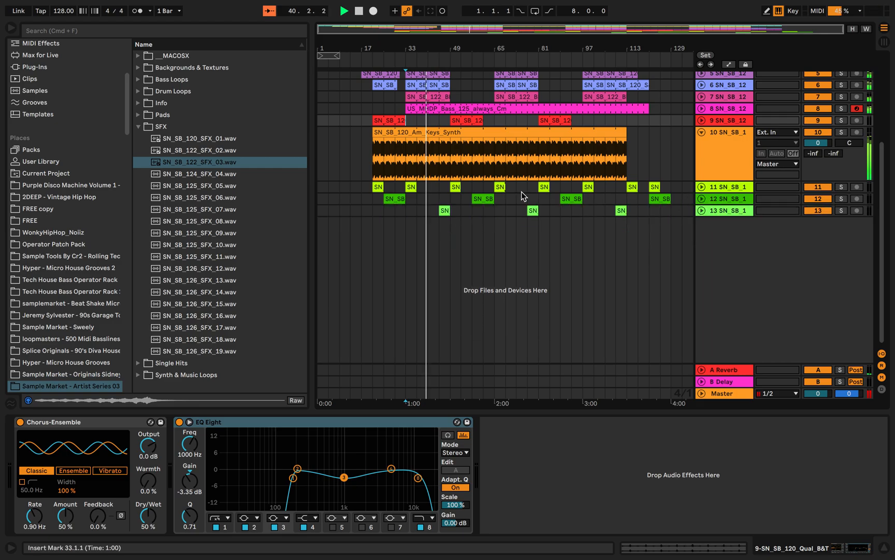
Fold tracks 10, 2 and 3, place the insert marker at bar 49 and save the set
{"action": "scroll", "coordinate": [523, 196], "scroll_direction": "up", "scroll_amount": 5}
{"action": "scroll", "coordinate": [454, 130], "scroll_direction": "up", "scroll_amount": 4}
{"action": "scroll", "coordinate": [453, 128], "scroll_direction": "down", "scroll_amount": 5}
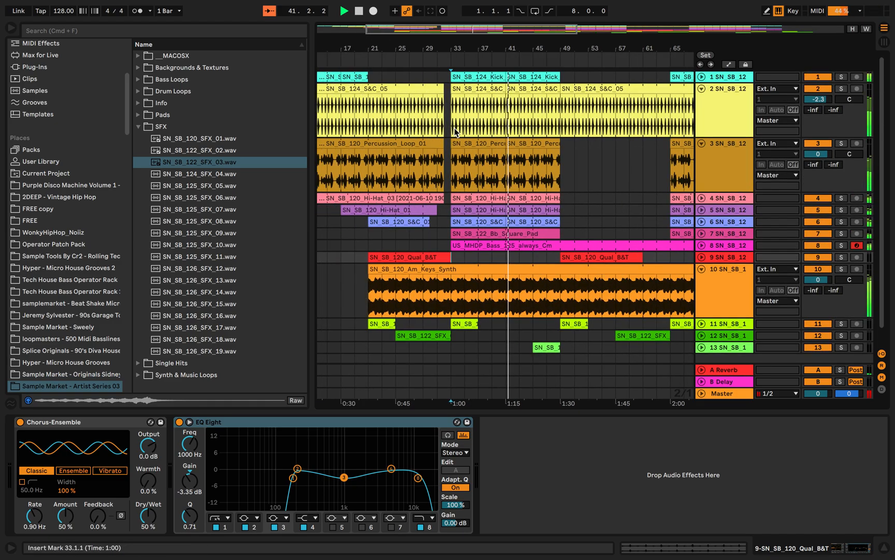
{"action": "scroll", "coordinate": [715, 278], "scroll_direction": "up", "scroll_amount": 1}
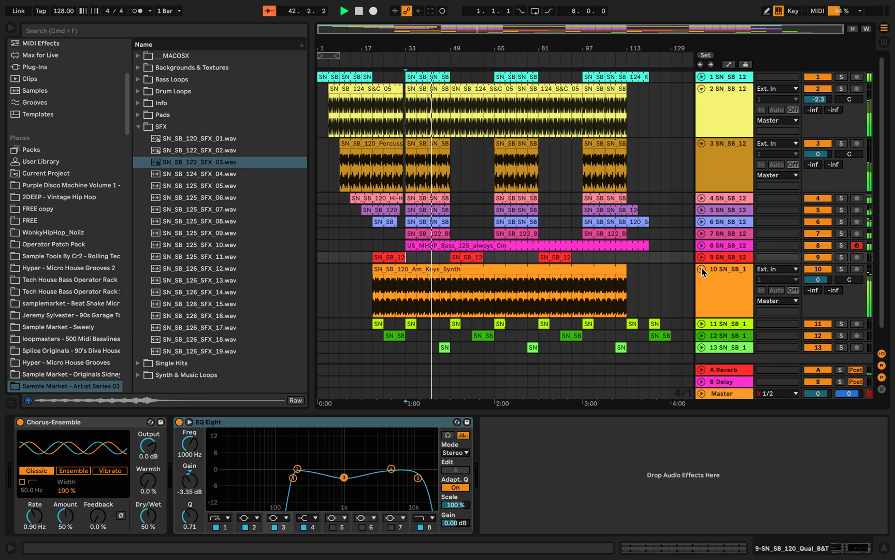
{"action": "left_click", "coordinate": [702, 269]}
{"action": "left_click", "coordinate": [702, 90]}
{"action": "left_click", "coordinate": [642, 111]}
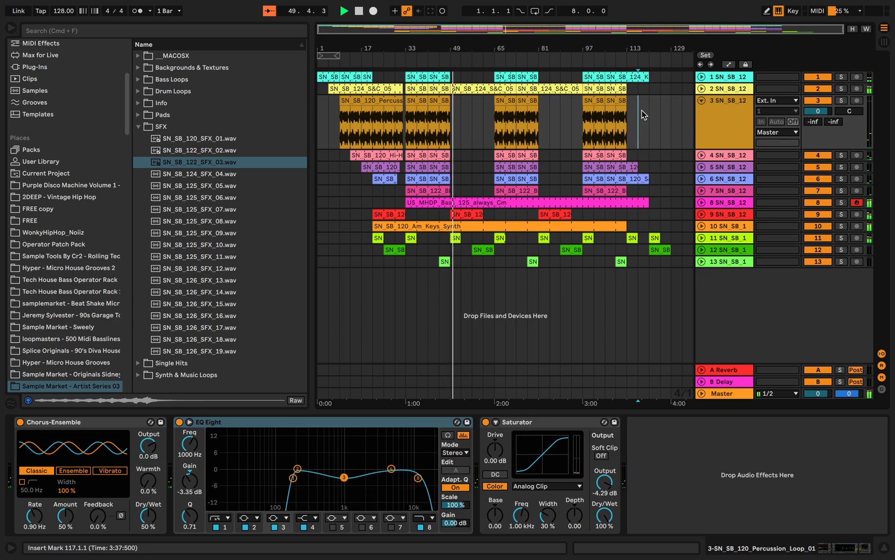
{"action": "left_click", "coordinate": [702, 100]}
{"action": "left_click", "coordinate": [451, 221]}
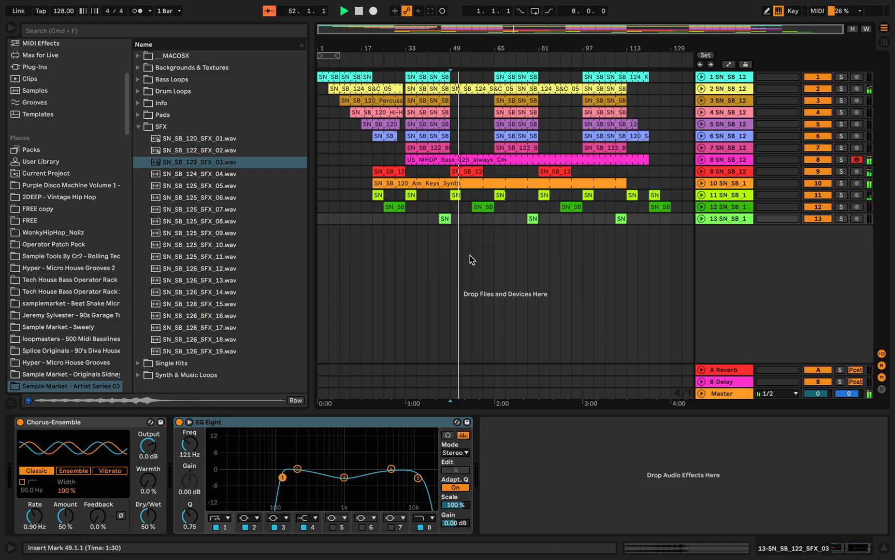
{"action": "key", "text": "super+s"}
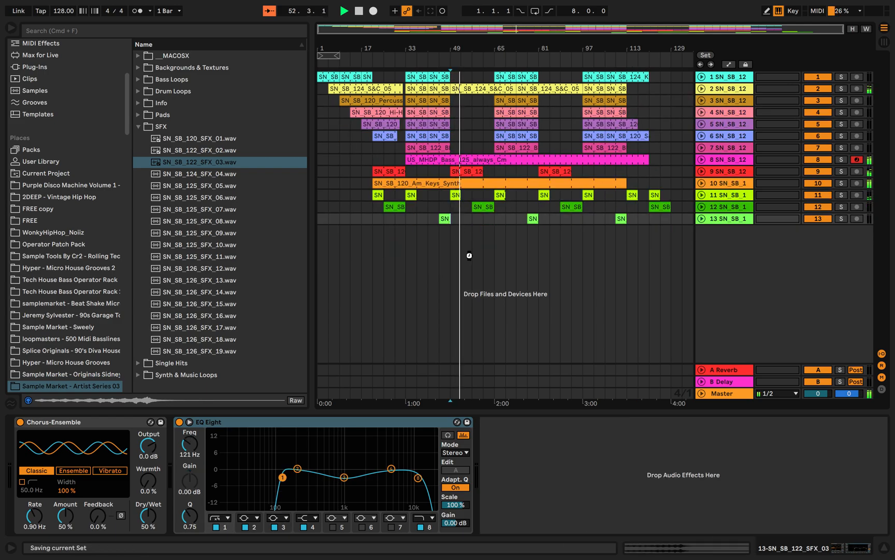
Solo the bass on track 8 with playback stopped and search the whole browser for "amp"
{"action": "left_click", "coordinate": [718, 159]}
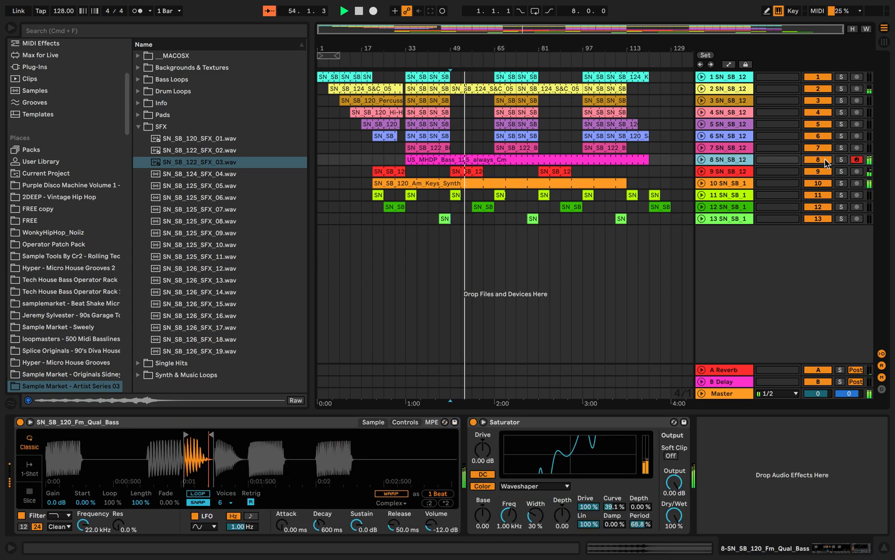
{"action": "left_click", "coordinate": [841, 160]}
{"action": "key", "text": "space"}
{"action": "left_click", "coordinate": [194, 31]}
{"action": "type", "text": "amp"}
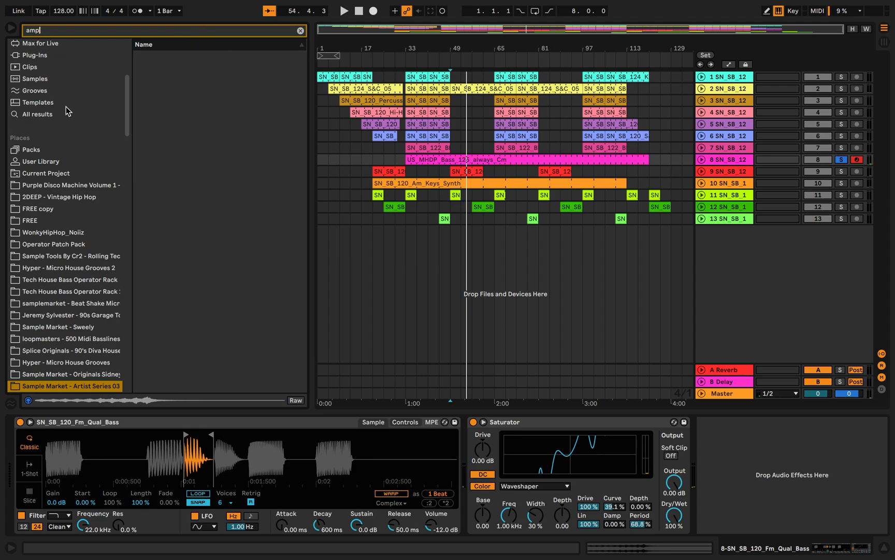
{"action": "left_click", "coordinate": [58, 115]}
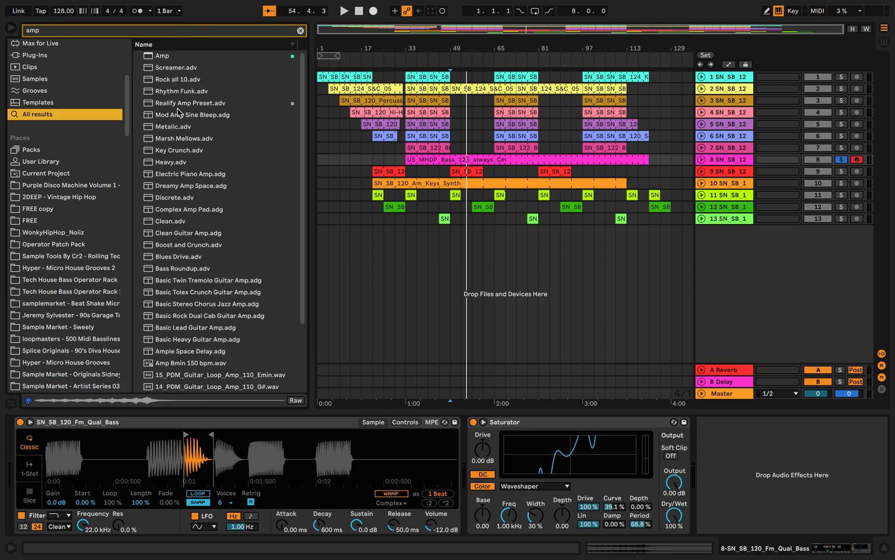
{"action": "scroll", "coordinate": [89, 107], "scroll_direction": "up", "scroll_amount": 4}
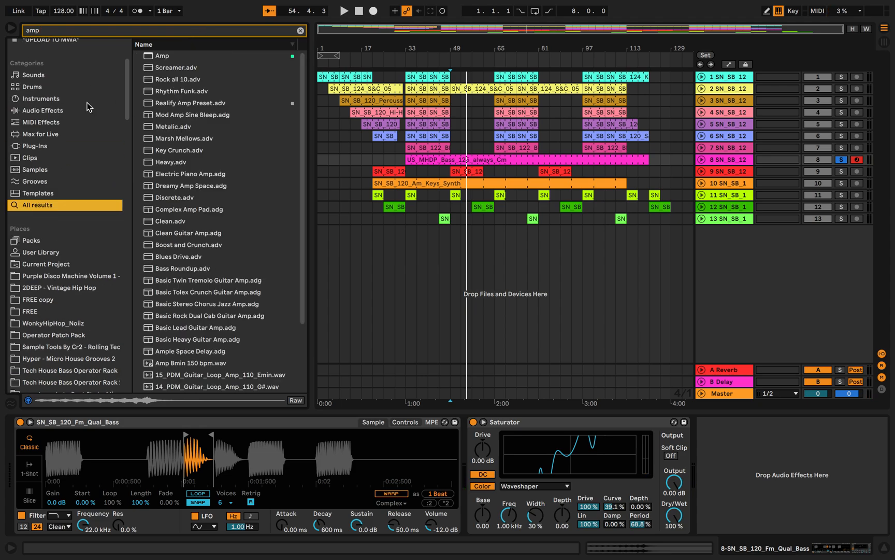
Add the Realify Amp Preset from the Drive & Color audio effects after the Saturator on bass track 8
{"action": "left_click", "coordinate": [47, 146]}
{"action": "left_click", "coordinate": [77, 116]}
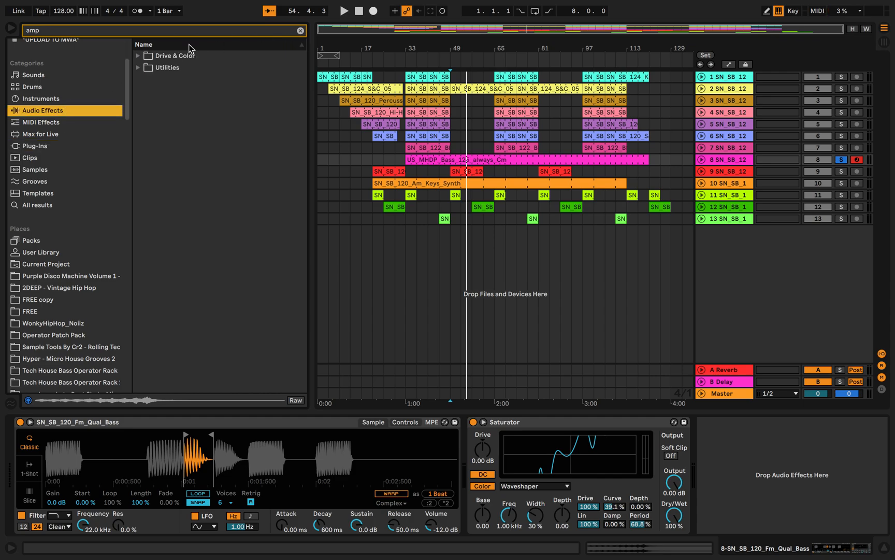
{"action": "left_click", "coordinate": [138, 55]}
{"action": "left_click", "coordinate": [147, 68]}
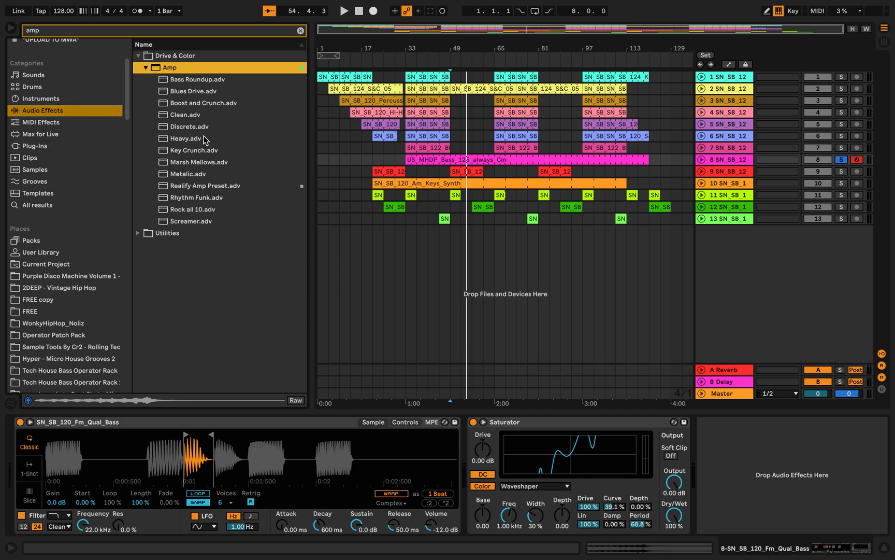
{"action": "left_click_drag", "start_coordinate": [212, 190], "coordinate": [448, 161]}
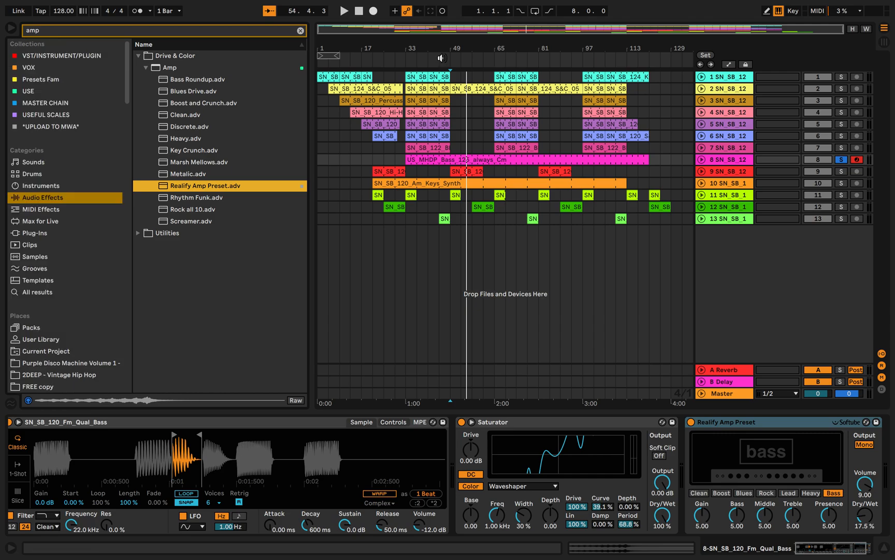
Unsolo track 8, set its volume to -6.5 dB during playback and place the insert marker at bar 65
{"action": "left_click", "coordinate": [441, 58]}
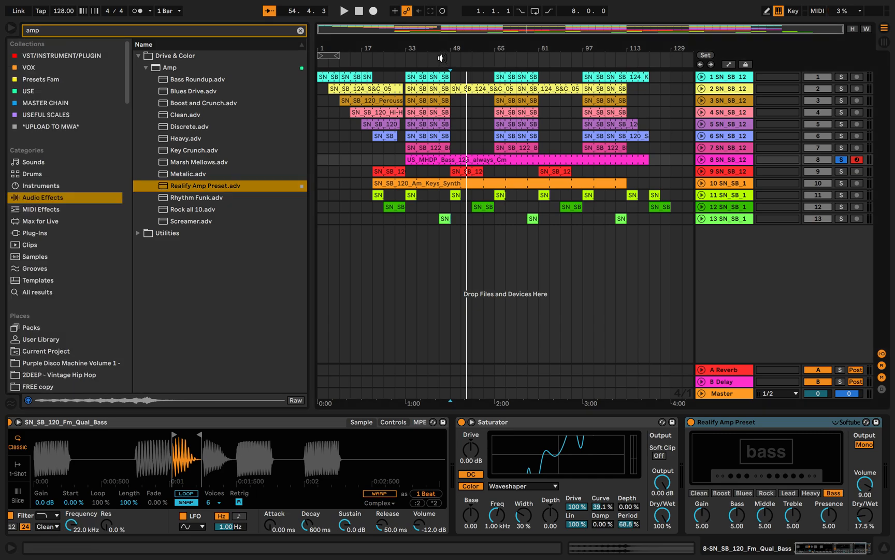
{"action": "left_click", "coordinate": [842, 161]}
{"action": "left_click", "coordinate": [702, 161]}
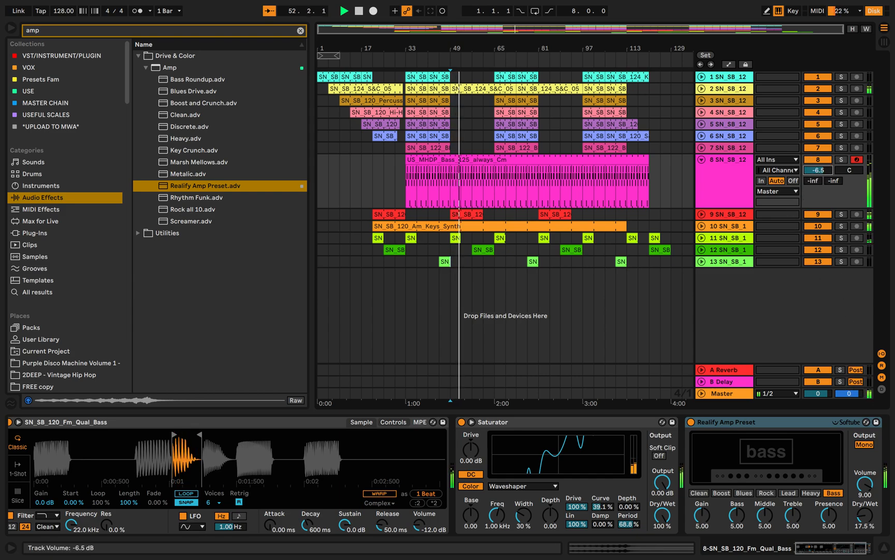
{"action": "left_click", "coordinate": [702, 161]}
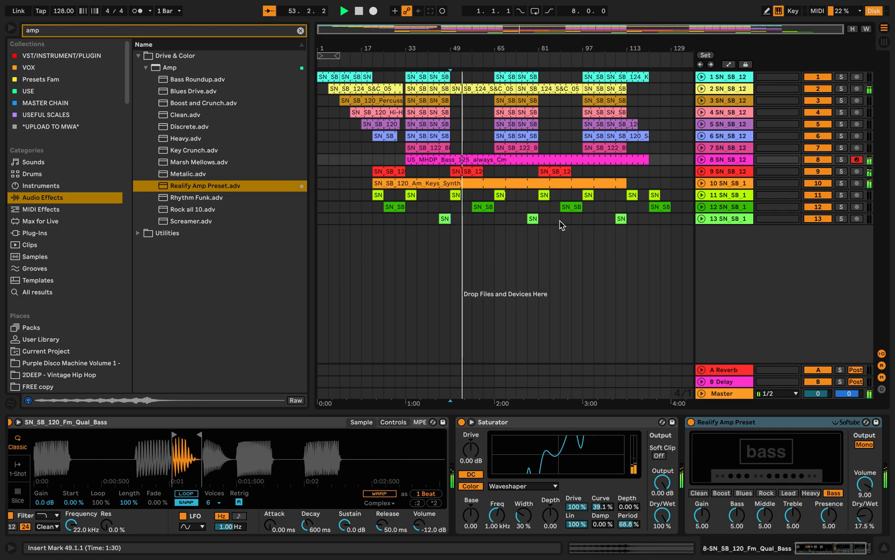
{"action": "left_click", "coordinate": [491, 223]}
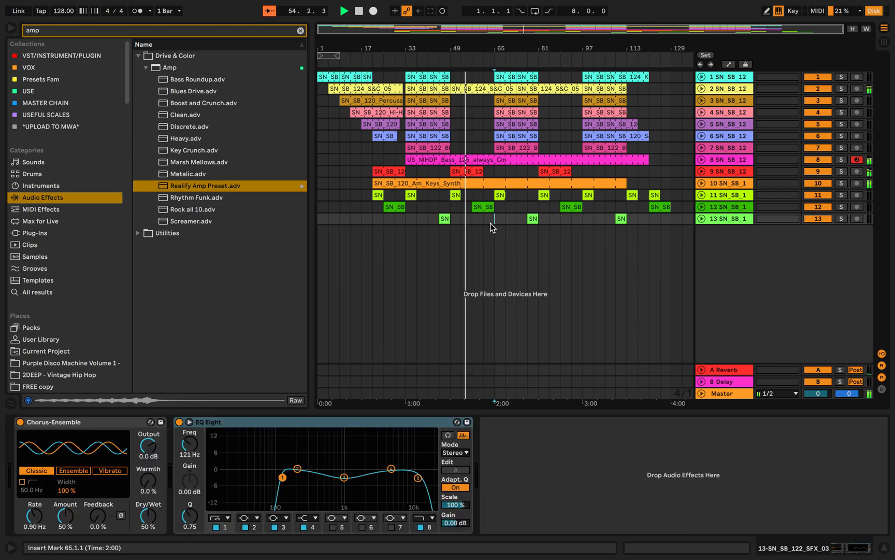
Remove the S&C loop on track 2 from bar 57 to 65 and from bar 89 to 97
{"action": "key", "text": "plus"}
{"action": "key", "text": "minus"}
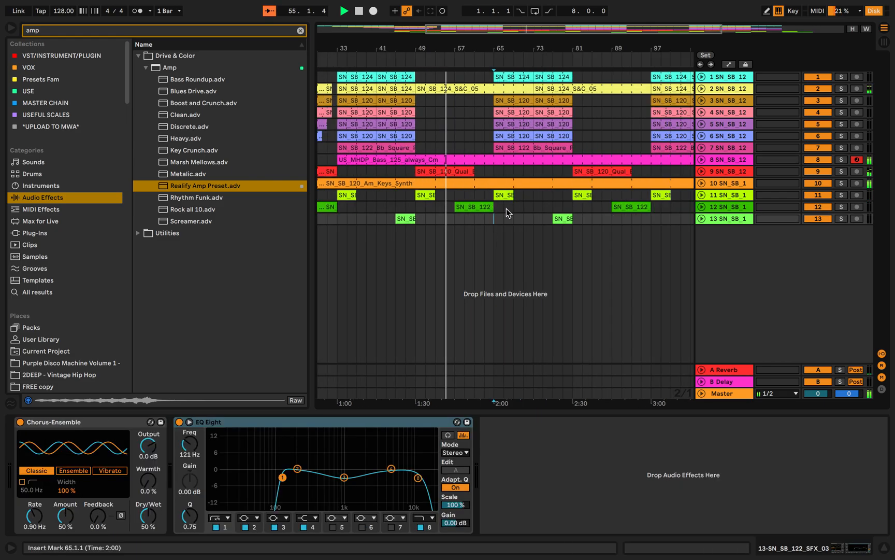
{"action": "left_click", "coordinate": [702, 88]}
{"action": "left_click_drag", "start_coordinate": [456, 96], "coordinate": [496, 92]}
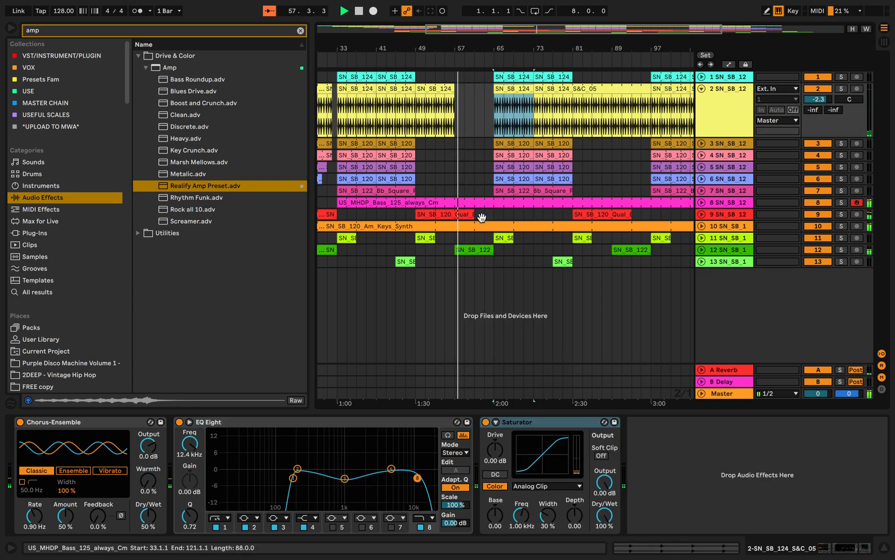
{"action": "left_click", "coordinate": [614, 97]}
{"action": "key", "text": "super+e"}
{"action": "left_click_drag", "start_coordinate": [613, 85], "coordinate": [642, 87]}
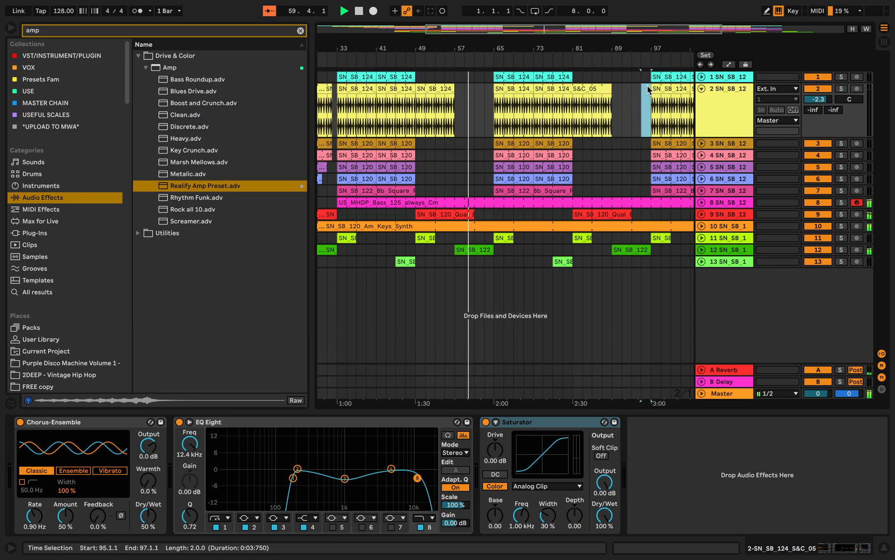
{"action": "scroll", "coordinate": [648, 89], "scroll_direction": "right", "scroll_amount": 5}
{"action": "scroll", "coordinate": [587, 106], "scroll_direction": "left", "scroll_amount": 5}
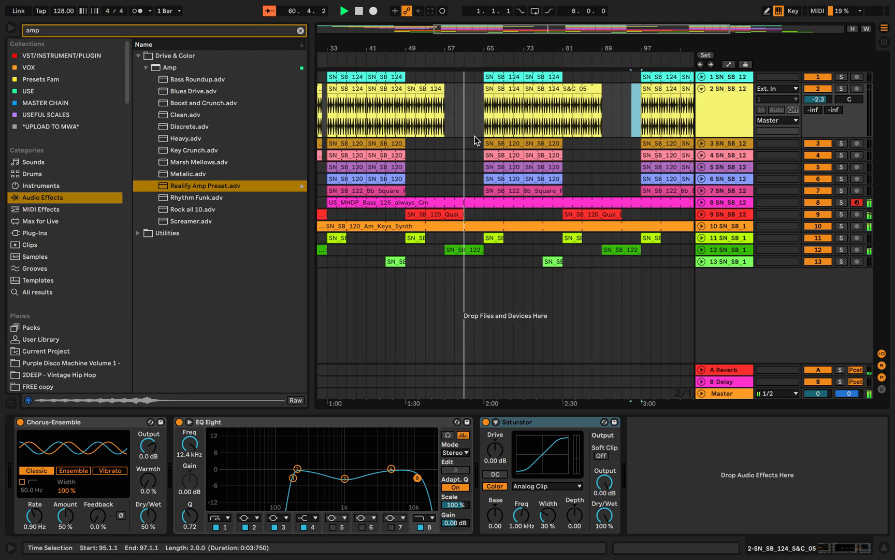
Unfold bass track 8, save the set and place the insert marker at bar 57
{"action": "scroll", "coordinate": [475, 136], "scroll_direction": "up", "scroll_amount": 5}
{"action": "left_click", "coordinate": [484, 177]}
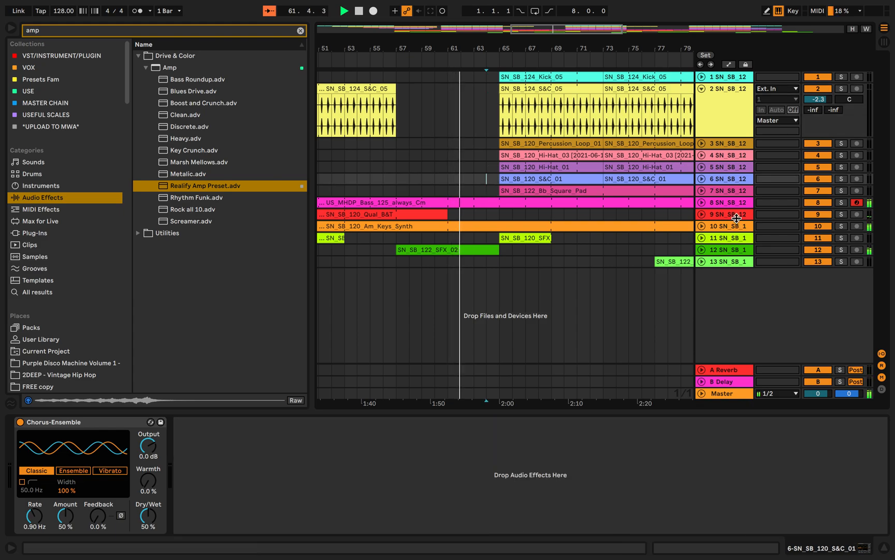
{"action": "left_click", "coordinate": [702, 203]}
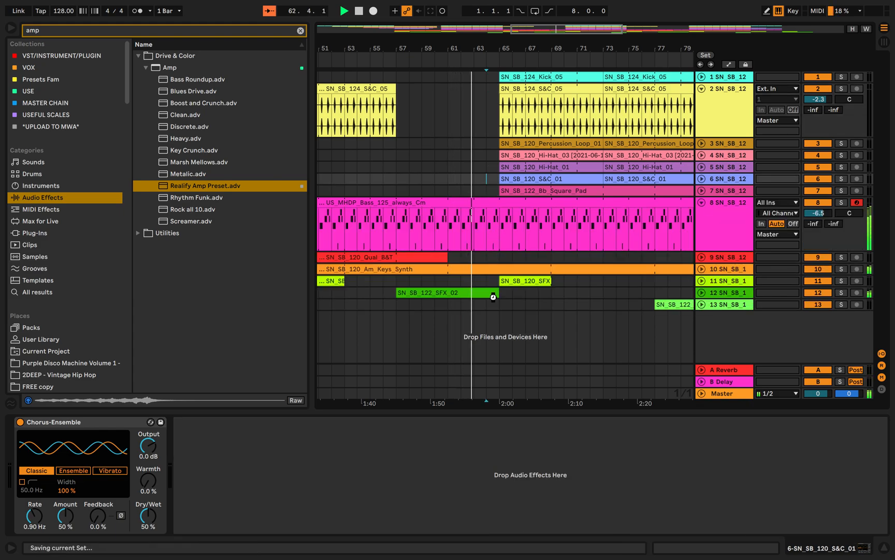
{"action": "scroll", "coordinate": [499, 237], "scroll_direction": "down", "scroll_amount": 5}
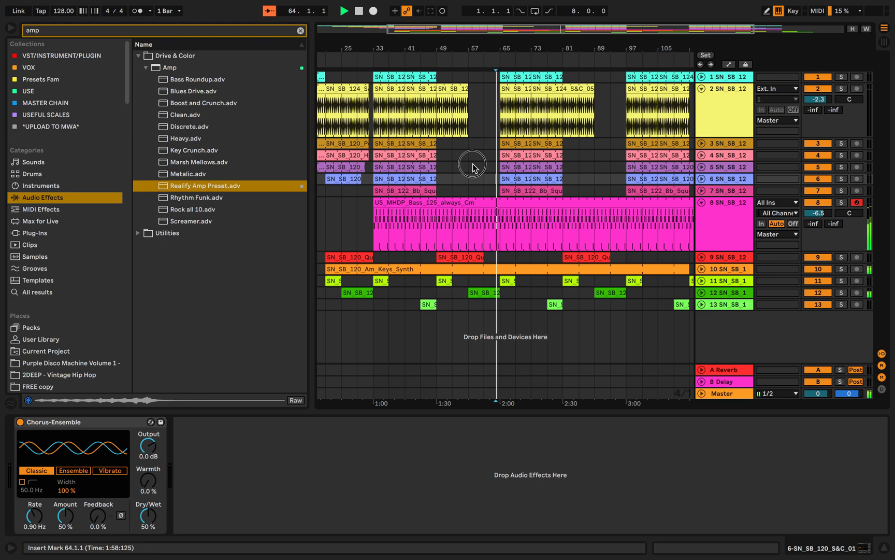
{"action": "left_click", "coordinate": [473, 165]}
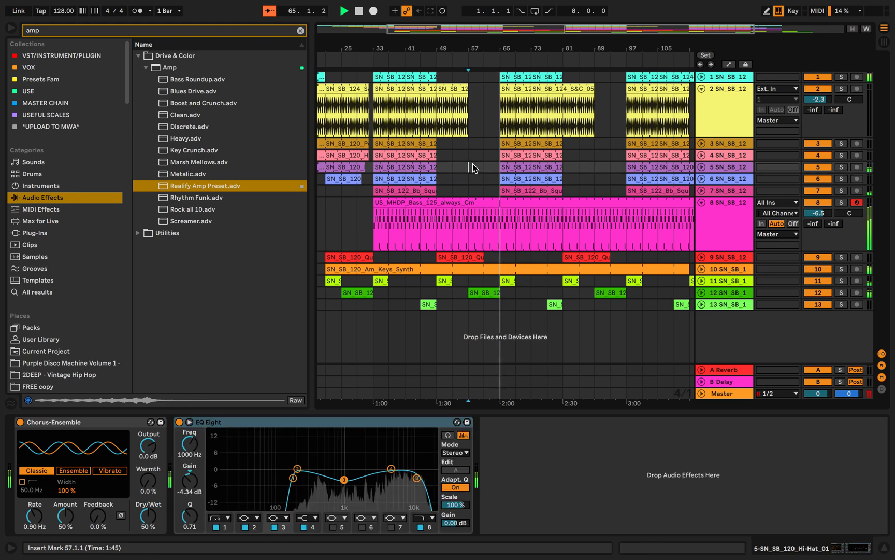
{"action": "scroll", "coordinate": [473, 163], "scroll_direction": "down", "scroll_amount": 2}
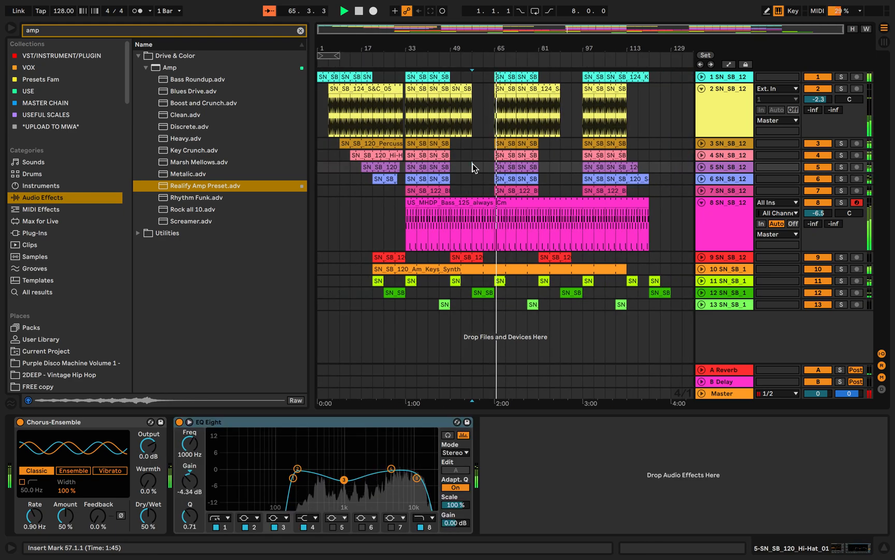
Fold tracks 2 and 8, then unfold, solo and select the Am Keys Synth track 10
{"action": "left_click", "coordinate": [702, 89]}
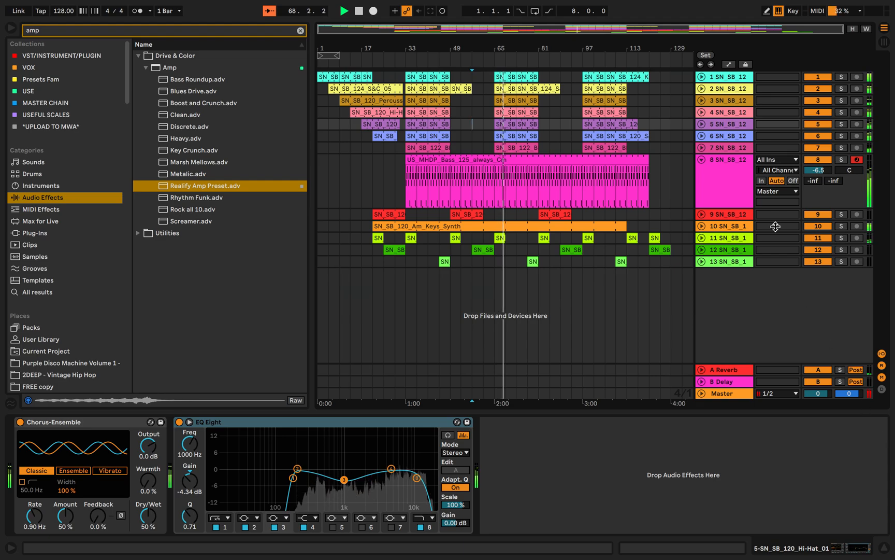
{"action": "left_click", "coordinate": [702, 159]}
{"action": "left_click", "coordinate": [702, 183]}
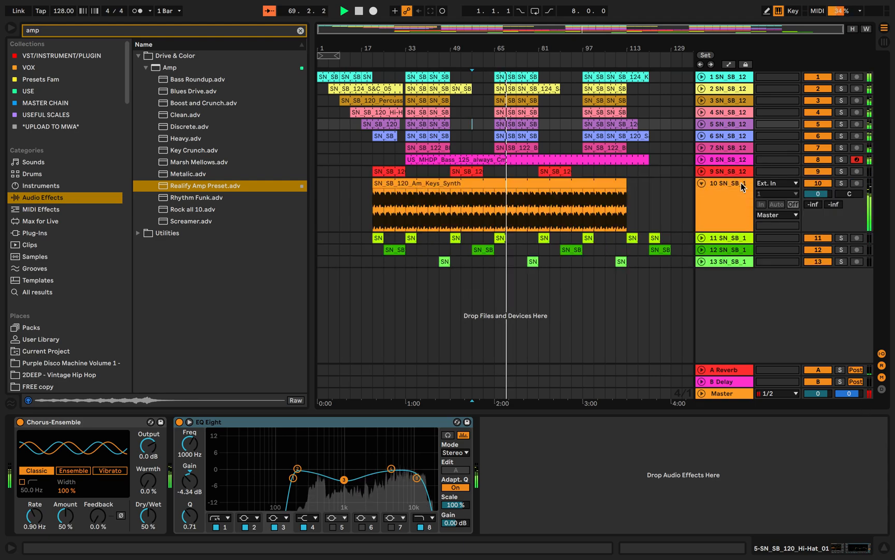
{"action": "left_click", "coordinate": [842, 184]}
{"action": "left_click", "coordinate": [733, 205]}
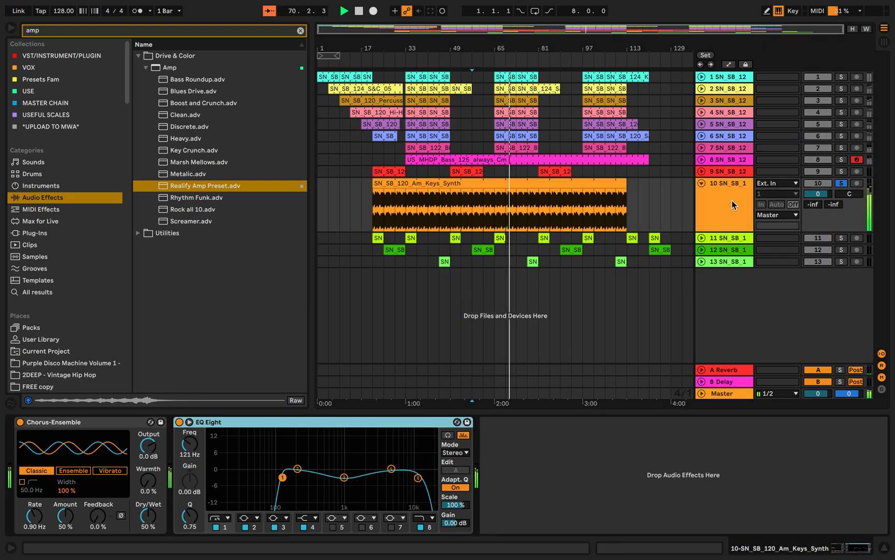
Find and add a Saturator and the Realify Amp Preset after the EQ Eight on keys track 10
{"action": "left_click", "coordinate": [254, 31]}
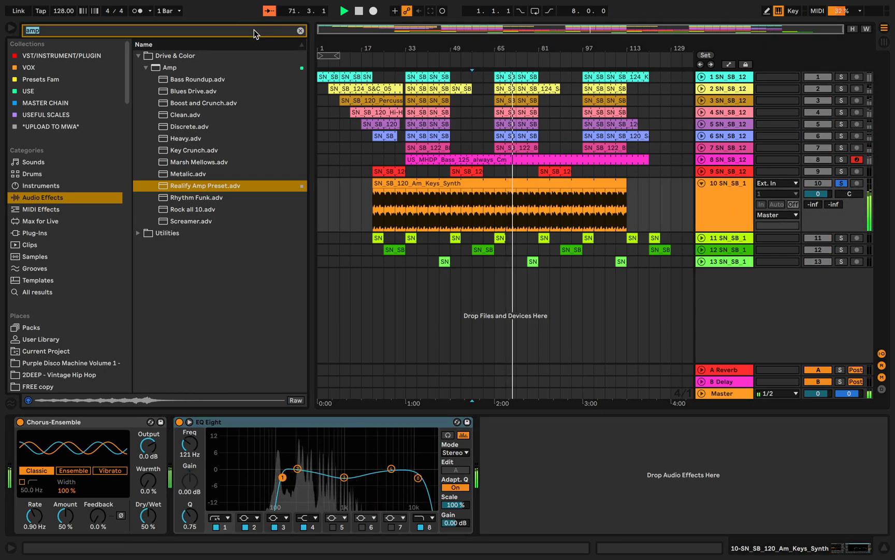
{"action": "type", "text": "sat"}
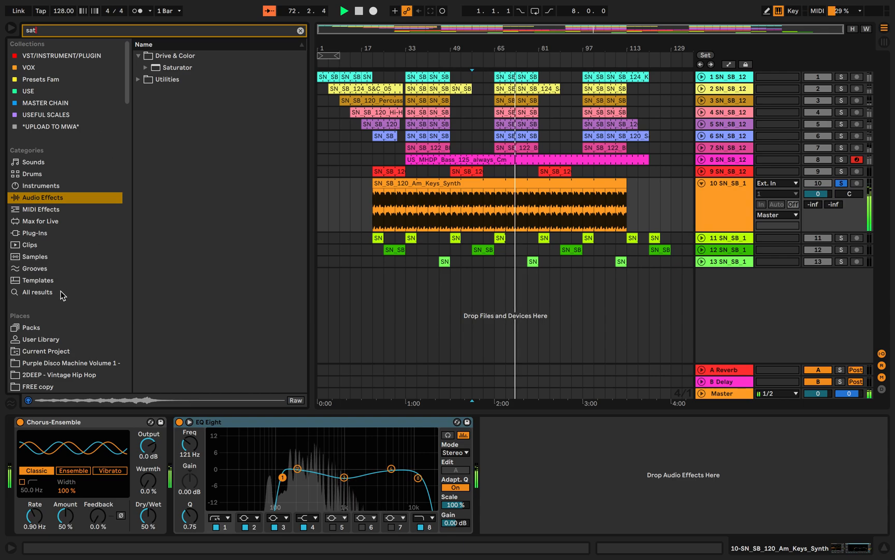
{"action": "left_click", "coordinate": [61, 291]}
{"action": "double_click", "coordinate": [177, 57]}
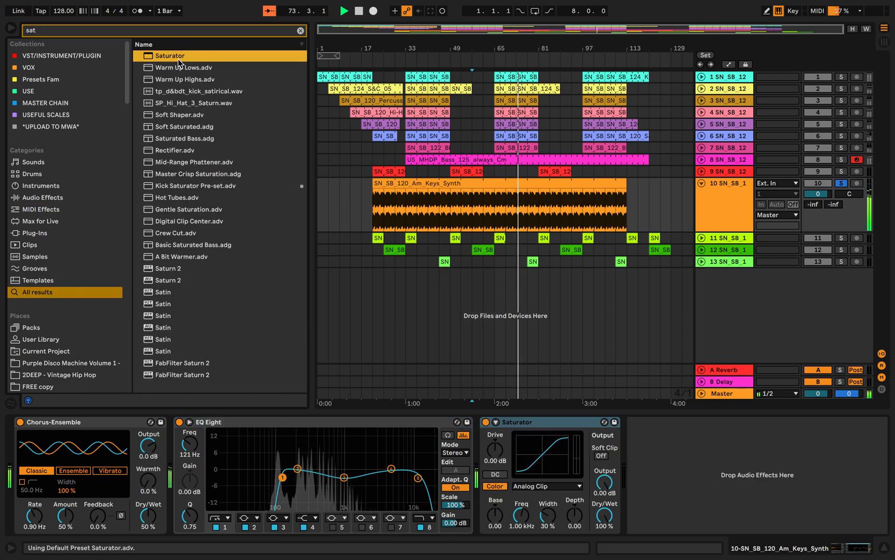
{"action": "left_click", "coordinate": [190, 32]}
{"action": "type", "text": "reali"}
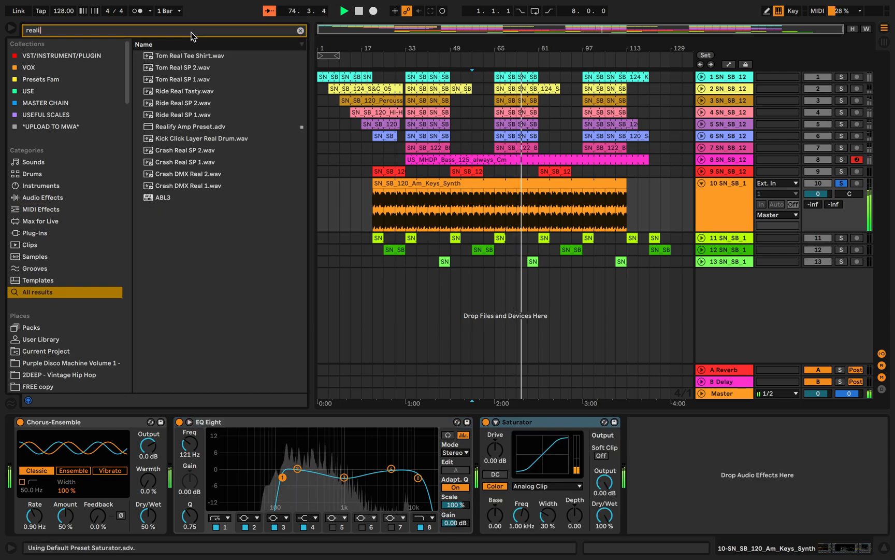
{"action": "double_click", "coordinate": [189, 56]}
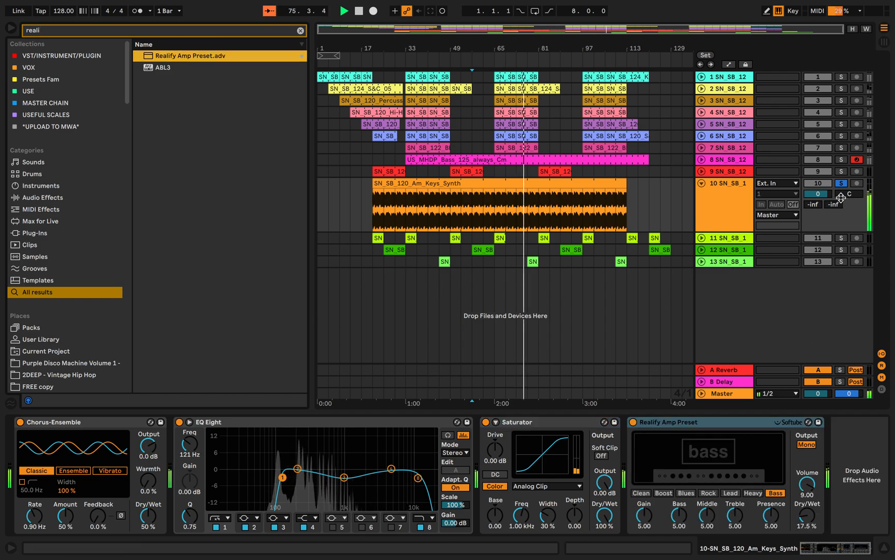
Try the Sidechain Bass Compressor (Best preset) on track 10, fed from the track 1 kick, with Dry/Wet at 24%
{"action": "left_click", "coordinate": [272, 32]}
{"action": "type", "text": "side"}
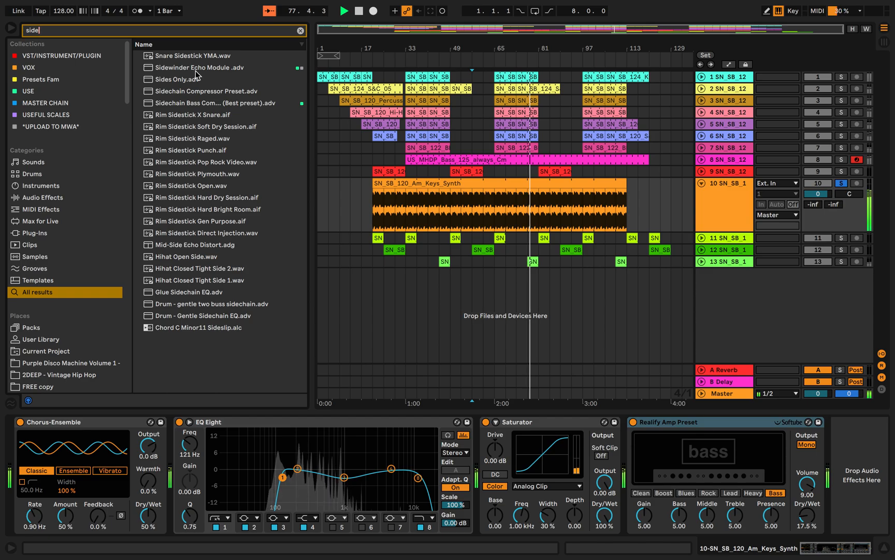
{"action": "double_click", "coordinate": [193, 103]}
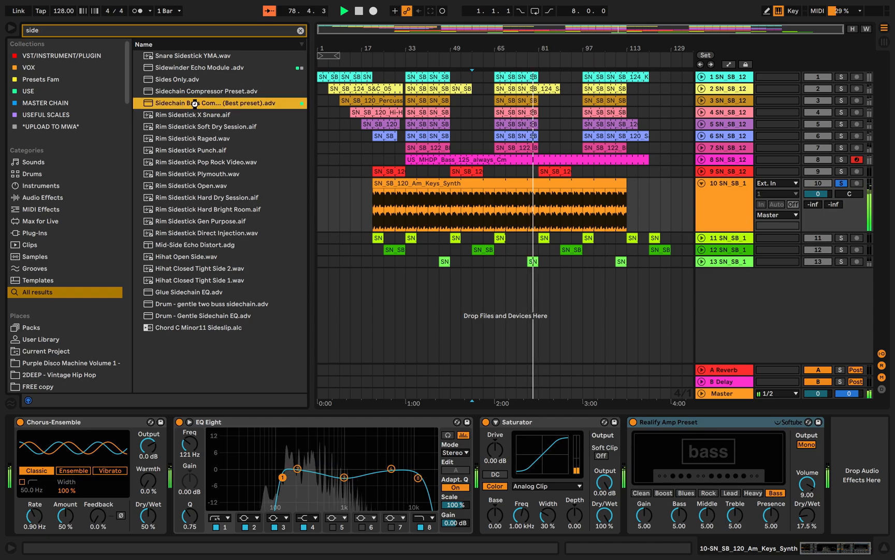
{"action": "left_click", "coordinate": [654, 452]}
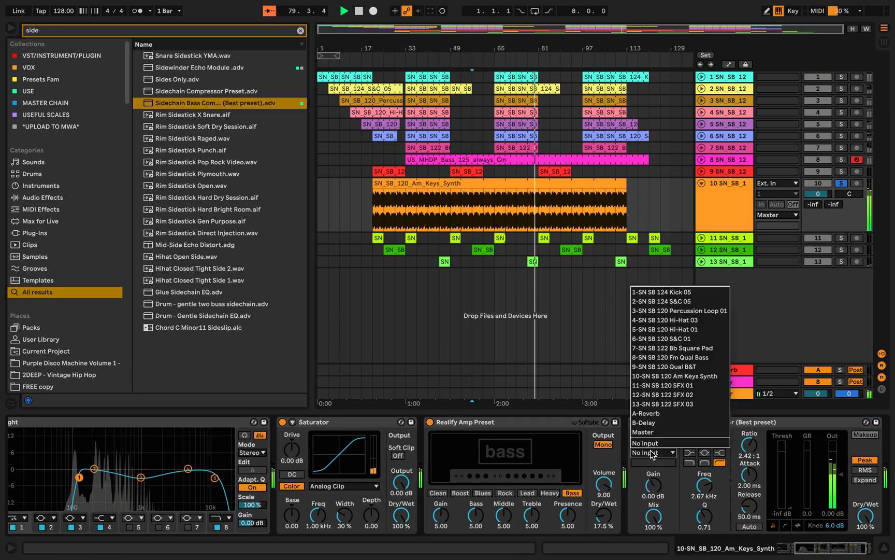
{"action": "left_click", "coordinate": [683, 295]}
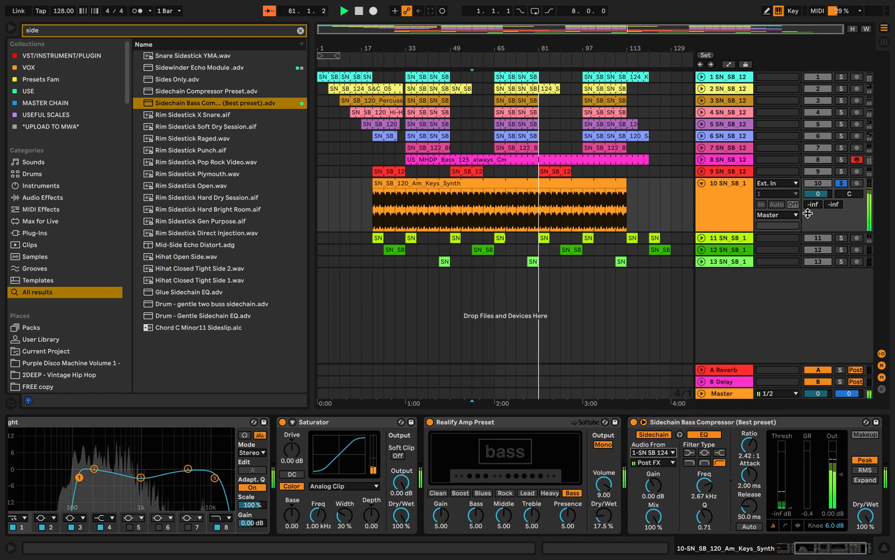
{"action": "left_click_drag", "start_coordinate": [875, 526], "coordinate": [876, 557]}
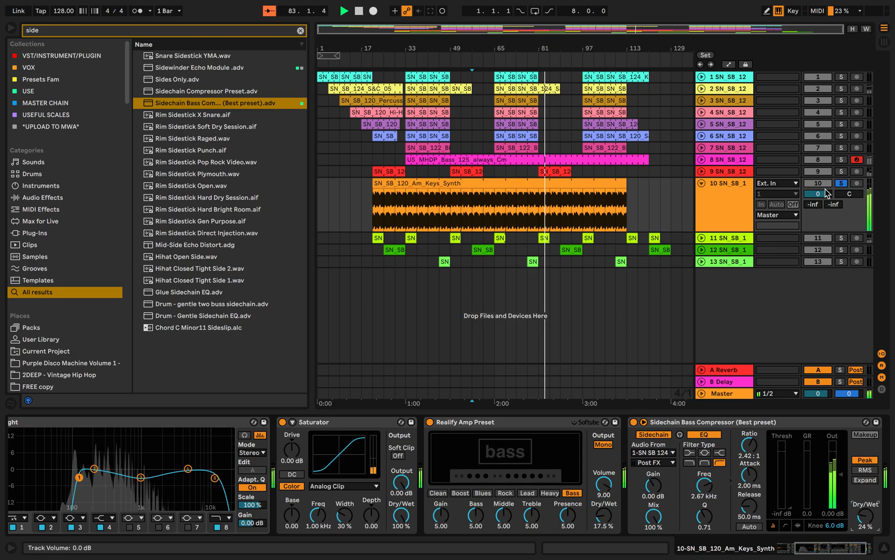
Unsolo track 10, delete its sidechain compressor, set its volume to -4.2 dB, fold it and place the insert marker at bar 97
{"action": "left_click", "coordinate": [841, 184]}
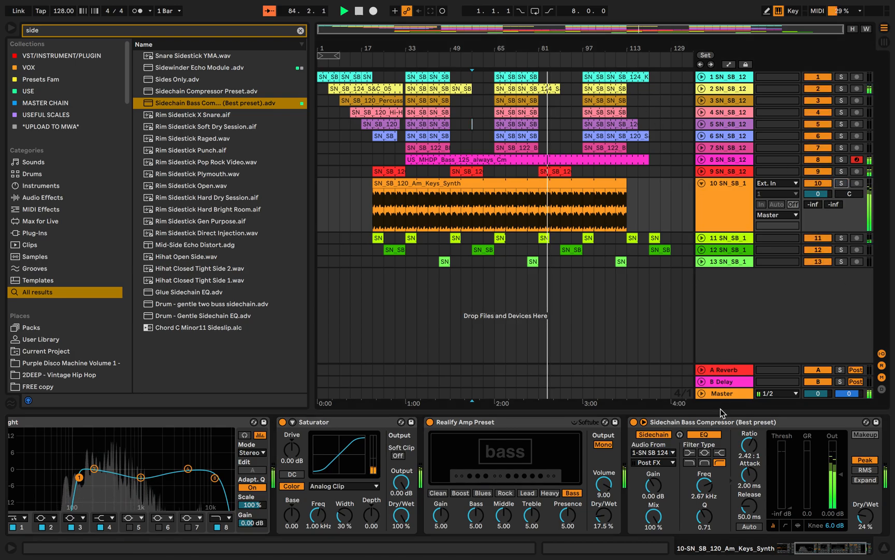
{"action": "key", "text": "Delete"}
{"action": "left_click_drag", "start_coordinate": [818, 193], "coordinate": [817, 191]}
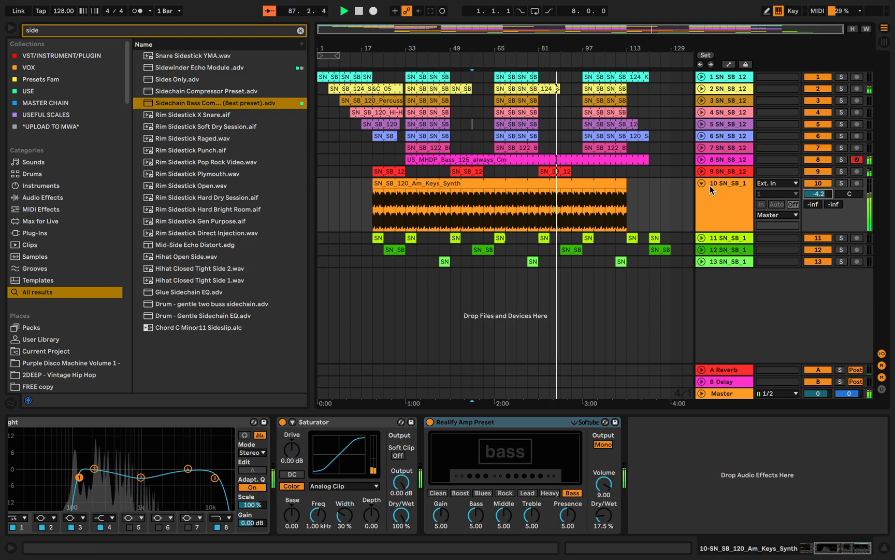
{"action": "left_click", "coordinate": [702, 183]}
{"action": "left_click", "coordinate": [583, 218]}
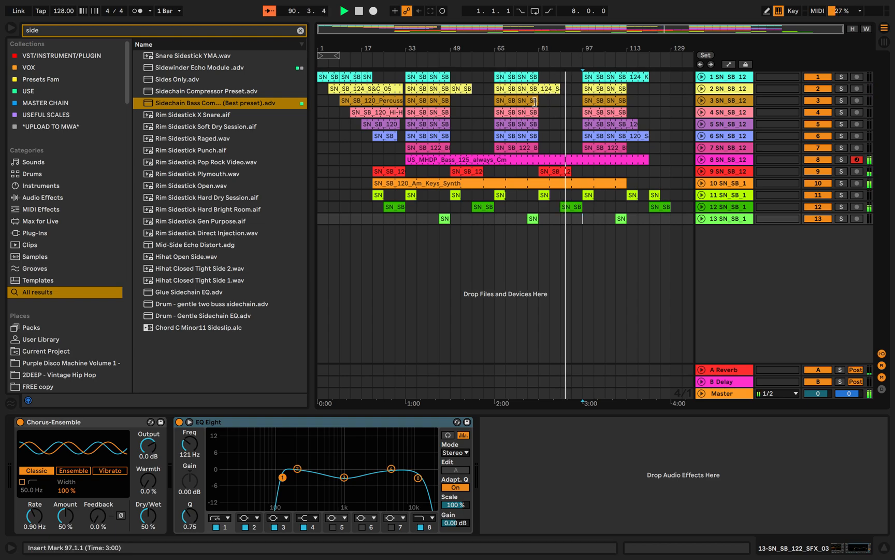
Extend the percussion loop on track 3 to bar 89, place the insert marker at bar 121 and save the set
{"action": "left_click", "coordinate": [565, 100]}
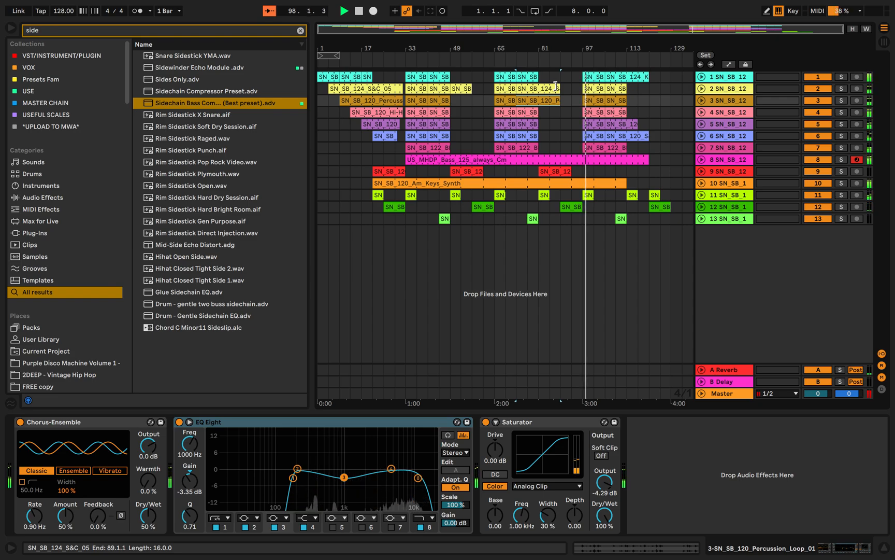
{"action": "left_click", "coordinate": [654, 304]}
{"action": "key", "text": "ctrl+s"}
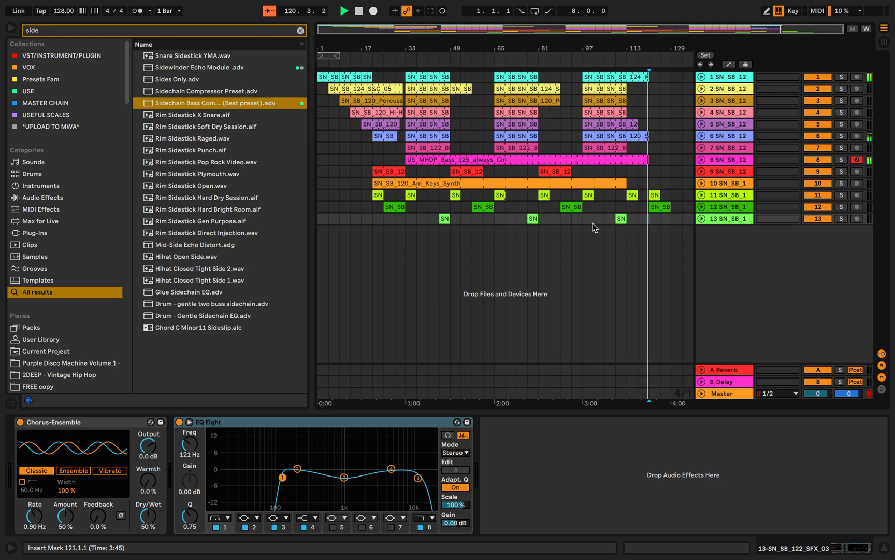
Extend the Am Keys Synth clip on track 10 to bar 121, stop playback and return to the song start
{"action": "left_click_drag", "start_coordinate": [626, 183], "coordinate": [646, 180]}
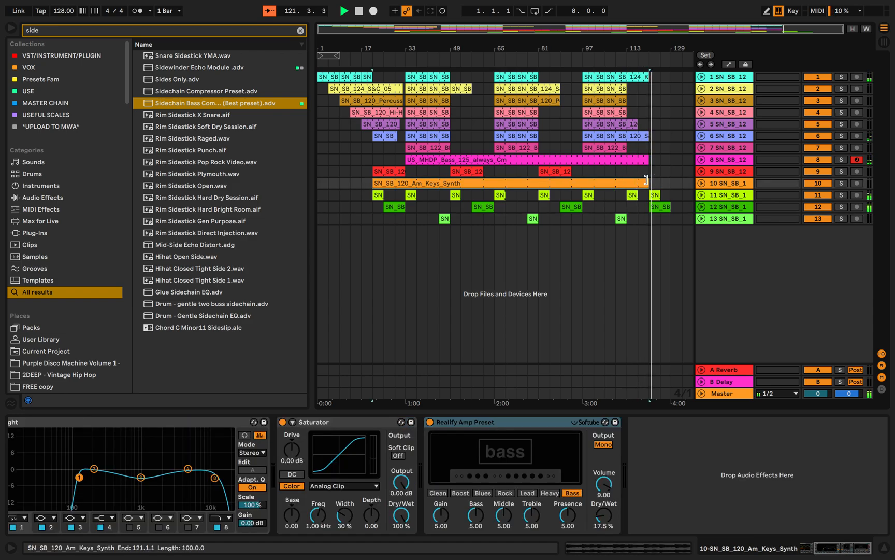
{"action": "left_click", "coordinate": [661, 171]}
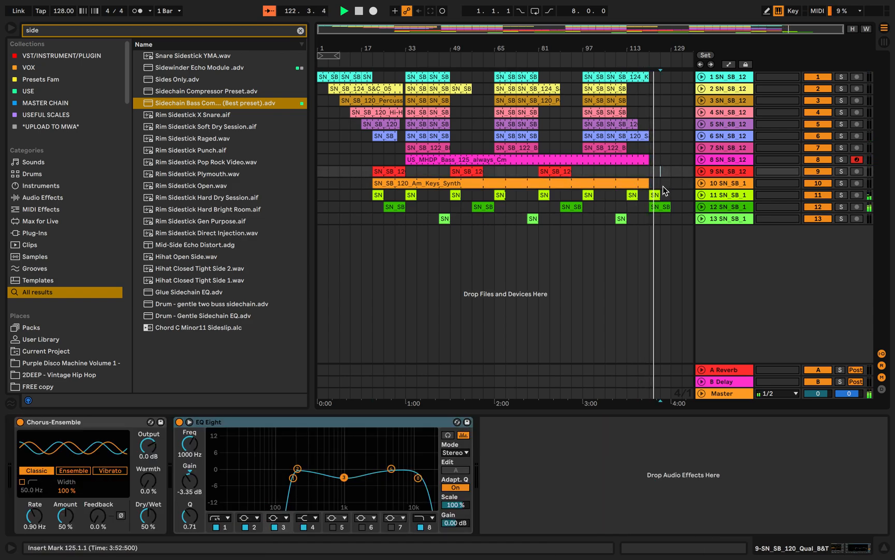
{"action": "double_click", "coordinate": [361, 12]}
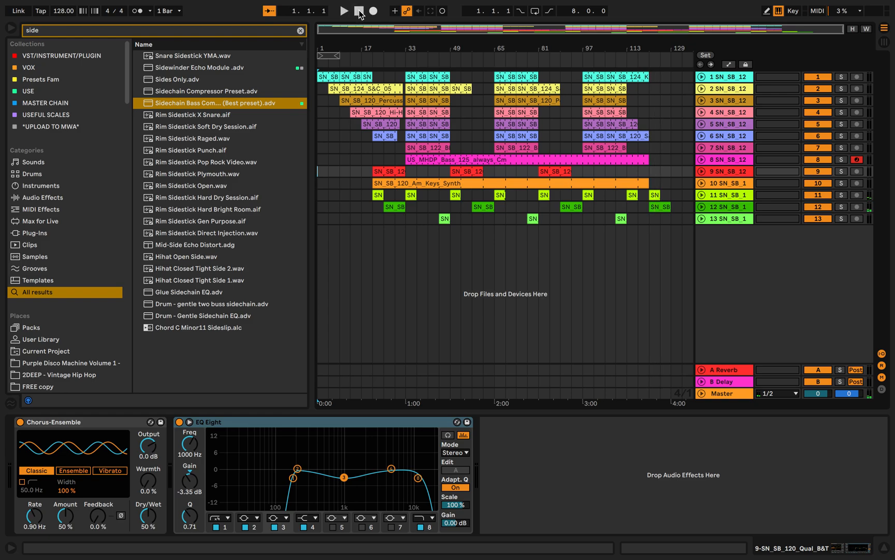
Inspect the master's frequency spectrum in SPAN during playback, close it and place the insert marker at bar 57
{"action": "left_click", "coordinate": [719, 393]}
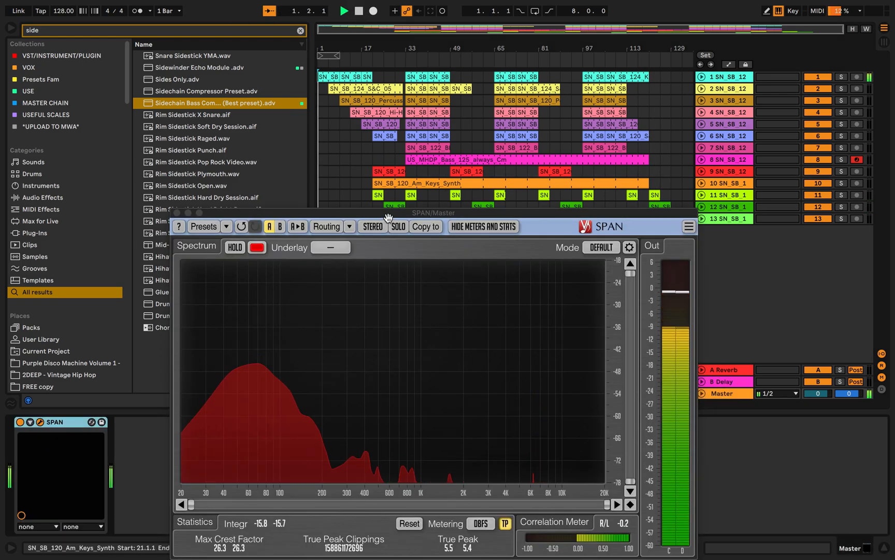
{"action": "left_click_drag", "start_coordinate": [402, 211], "coordinate": [480, 209]}
{"action": "left_click", "coordinate": [473, 205]}
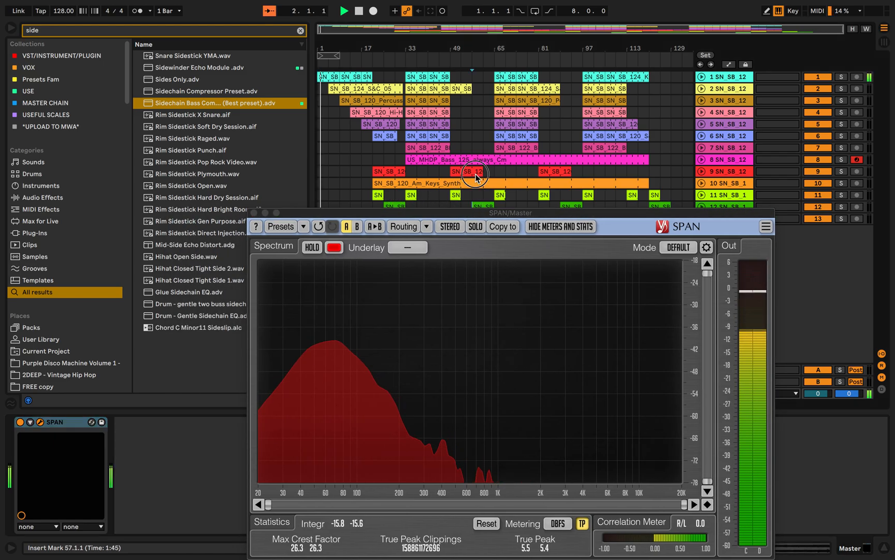
{"action": "left_click", "coordinate": [472, 124]}
Set kick track 1's A Reverb send to -36.4 dB, fold the track and place the insert marker at bar 53
{"action": "mouse_move", "coordinate": [825, 87]}
{"action": "left_mouse_down"}
{"action": "mouse_move", "coordinate": [824, 100]}
{"action": "mouse_move", "coordinate": [818, 95]}
{"action": "left_mouse_up"}
{"action": "left_click", "coordinate": [724, 97]}
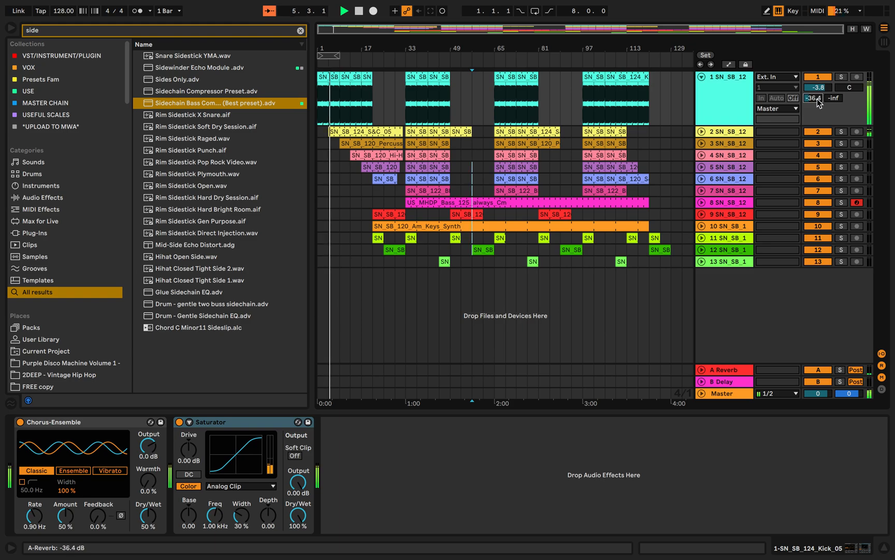
{"action": "left_click", "coordinate": [702, 78]}
{"action": "left_click", "coordinate": [461, 218]}
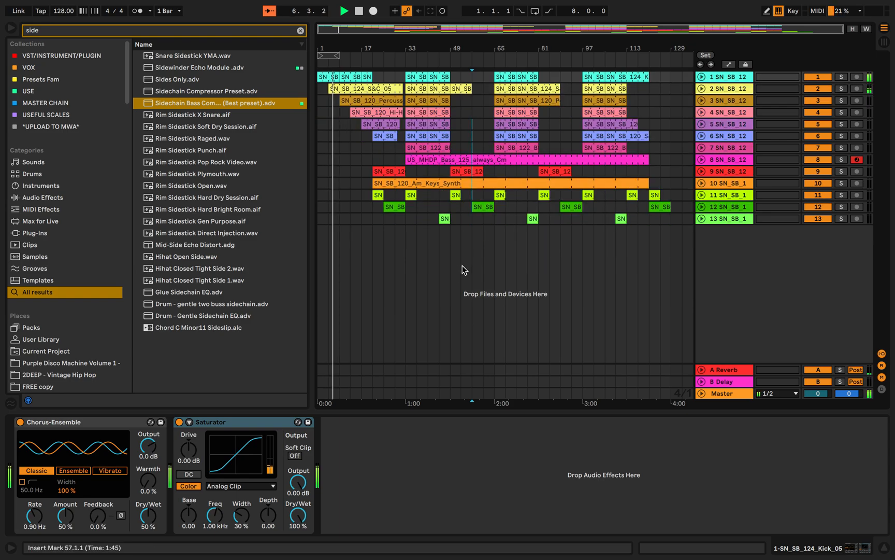
Unfold tracks 2 and 3, switch percussion track 3 to split stereo panning at 50L/50R and set its volume to -11.2 dB
{"action": "left_click", "coordinate": [702, 89]}
{"action": "left_click", "coordinate": [703, 89]}
{"action": "left_click", "coordinate": [703, 89]}
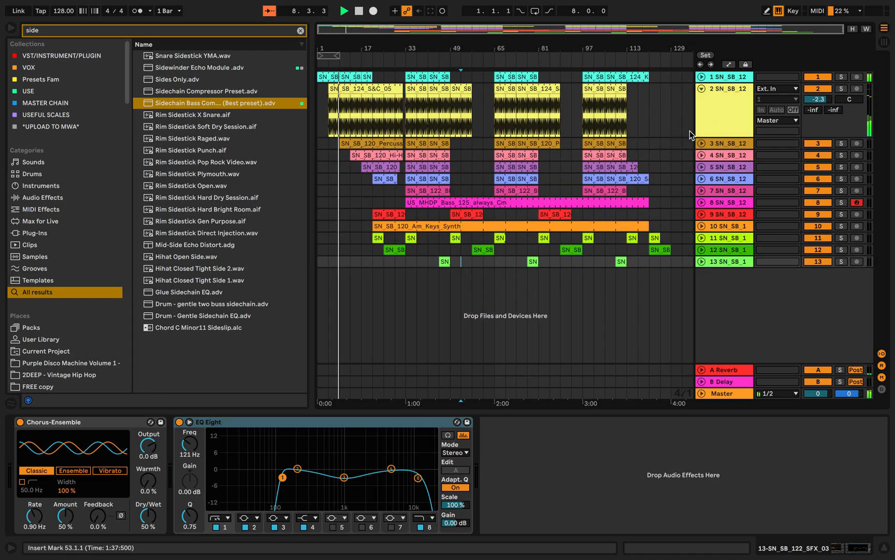
{"action": "left_click", "coordinate": [702, 143]}
{"action": "right_click", "coordinate": [845, 153]}
{"action": "left_click", "coordinate": [772, 148]}
{"action": "mouse_move", "coordinate": [818, 154]}
{"action": "left_mouse_down"}
{"action": "mouse_move", "coordinate": [818, 172]}
{"action": "mouse_move", "coordinate": [818, 162]}
{"action": "left_mouse_up"}
Look through the device chains of tracks 2 to 8 and copy the Sidechain Bass Compressor from track 7
{"action": "left_click", "coordinate": [725, 173]}
{"action": "left_click", "coordinate": [735, 100]}
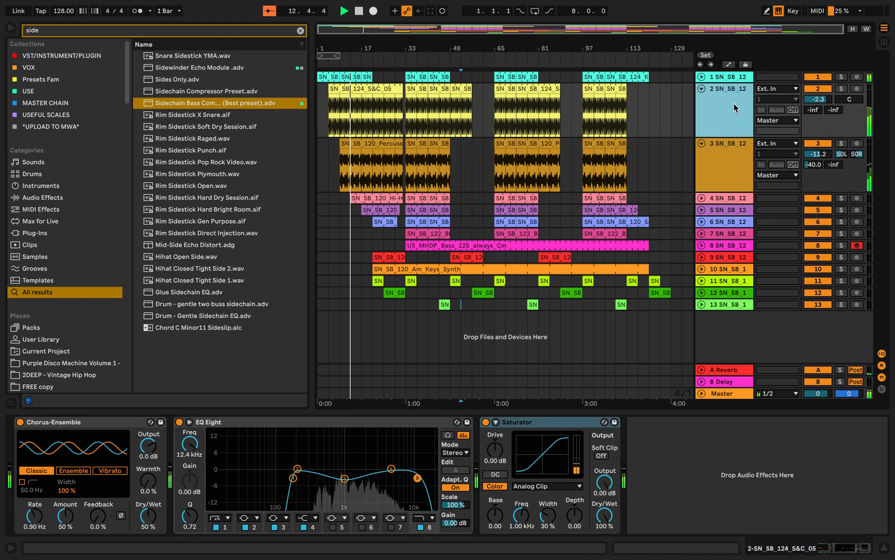
{"action": "left_click", "coordinate": [729, 198]}
{"action": "left_click", "coordinate": [728, 210]}
{"action": "left_click", "coordinate": [728, 221]}
{"action": "left_click", "coordinate": [728, 234]}
{"action": "left_click", "coordinate": [727, 246]}
{"action": "left_click", "coordinate": [728, 222]}
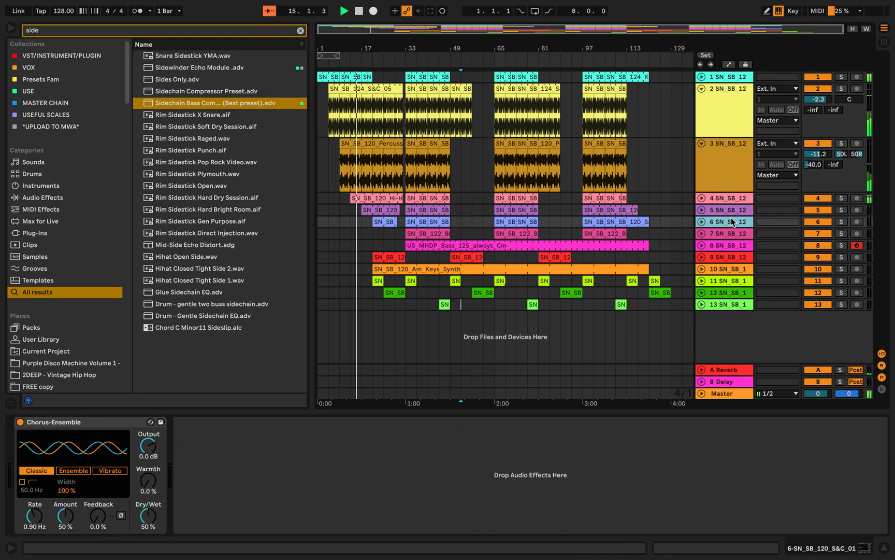
{"action": "left_click", "coordinate": [729, 234]}
{"action": "left_click", "coordinate": [661, 424]}
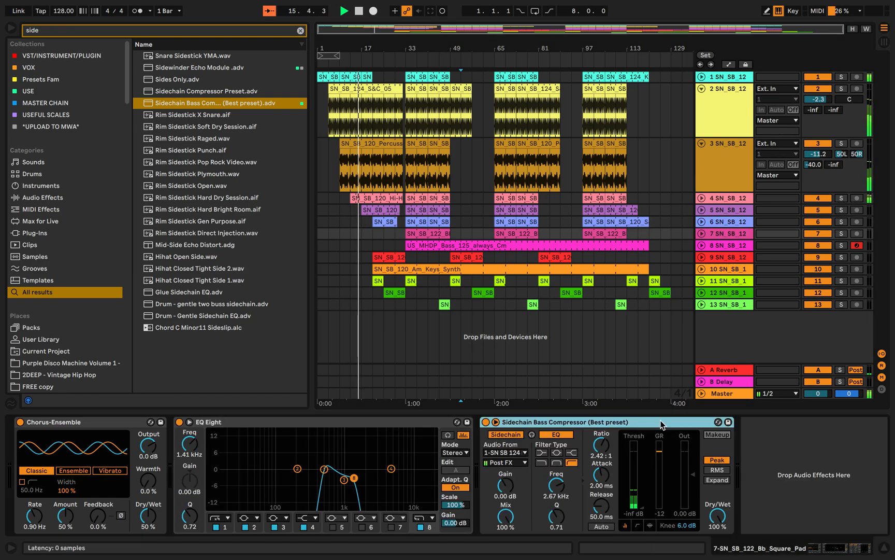
Paste the copied Sidechain Bass Compressor at the end of the device chains on tracks 2 and 3
{"action": "left_click", "coordinate": [739, 121]}
{"action": "left_click", "coordinate": [738, 445]}
{"action": "key", "text": "super+v"}
{"action": "left_click", "coordinate": [731, 170]}
{"action": "left_click", "coordinate": [705, 466]}
{"action": "key", "text": "super+v"}
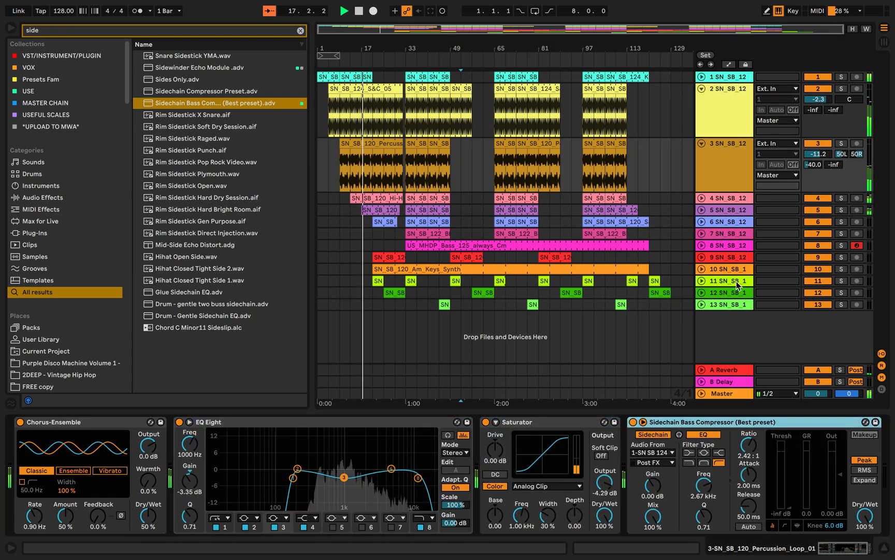
Set the Sidechain Bass Compressor's Dry/Wet to 52% on track 2 and 48% on track 3
{"action": "left_click", "coordinate": [733, 127]}
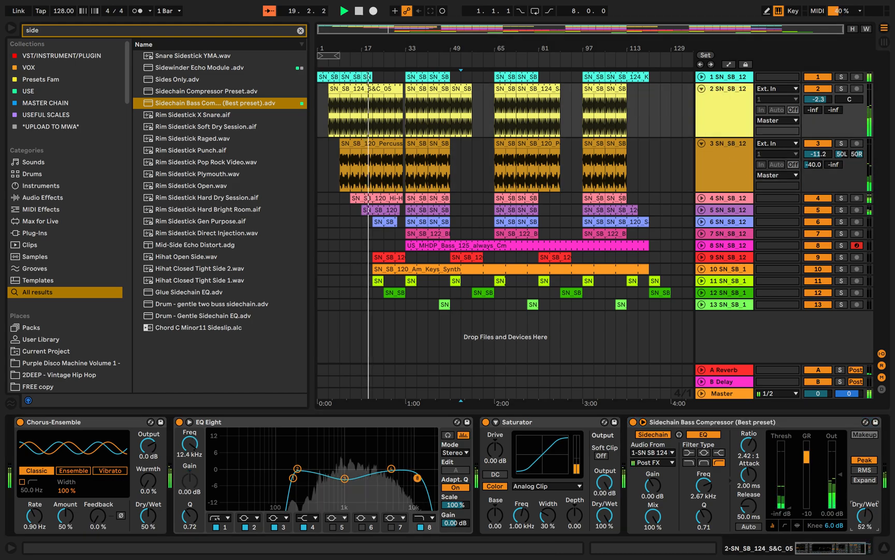
{"action": "left_click", "coordinate": [733, 171]}
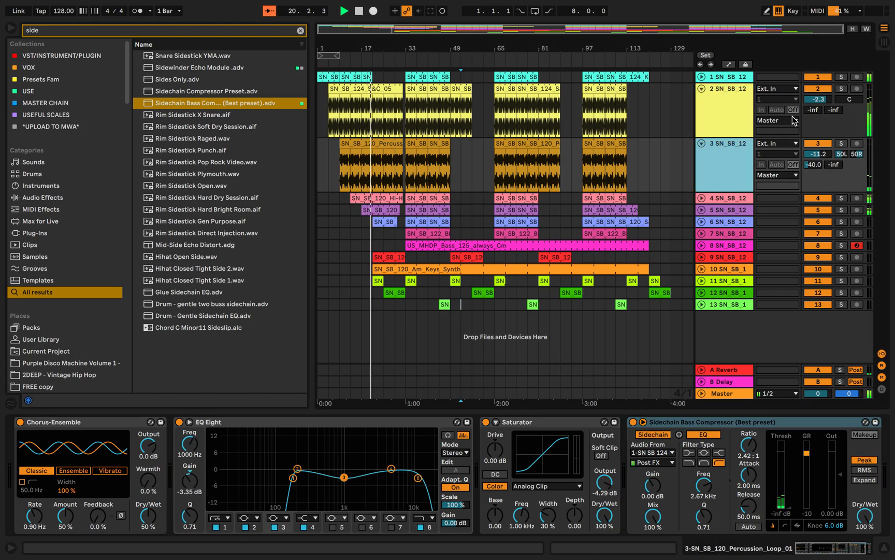
{"action": "left_click_drag", "start_coordinate": [868, 517], "coordinate": [871, 537]}
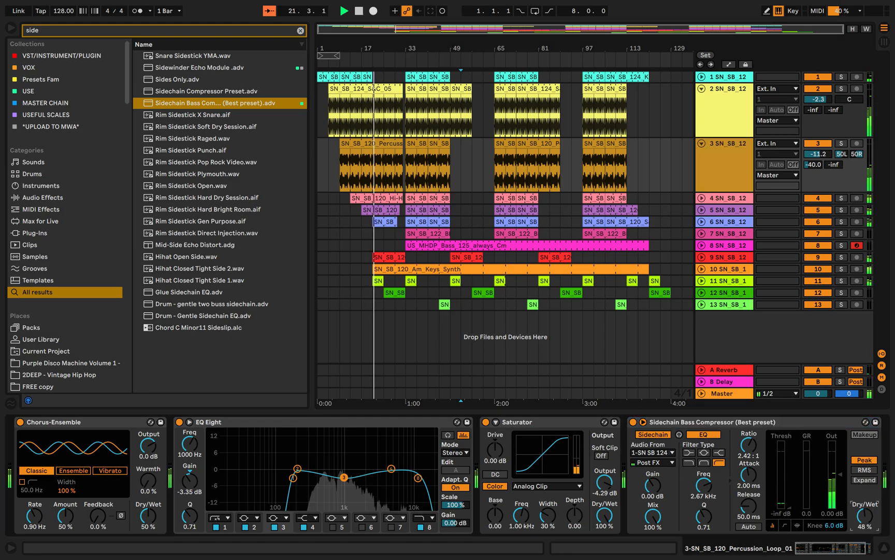
Remove the Sidechain Bass Compressor from track 2's device chain
{"action": "left_click", "coordinate": [733, 134]}
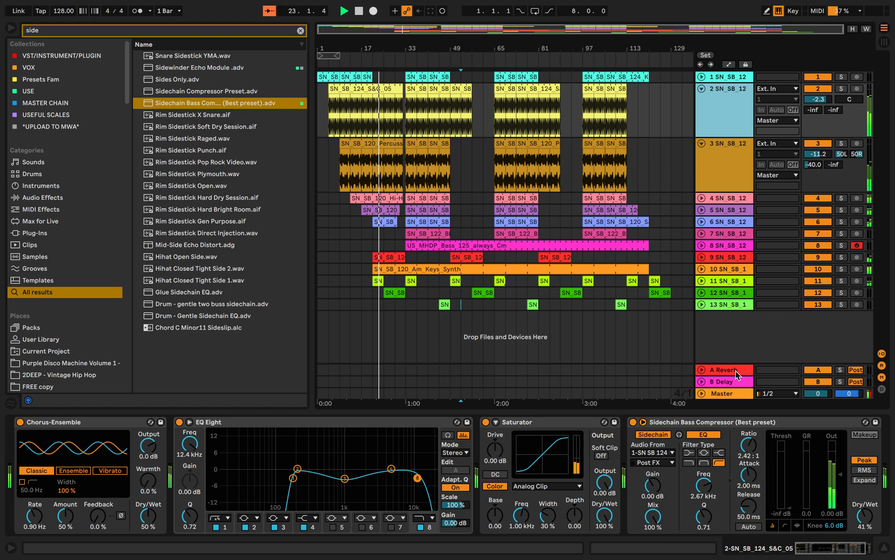
{"action": "left_click", "coordinate": [718, 423]}
{"action": "key", "text": "Delete"}
Automate Am Keys Synth track 10's volume with a curved rise from bar 21 to -4.2 dB at bar 33, and place the insert marker at bar 21
{"action": "left_click", "coordinate": [702, 269]}
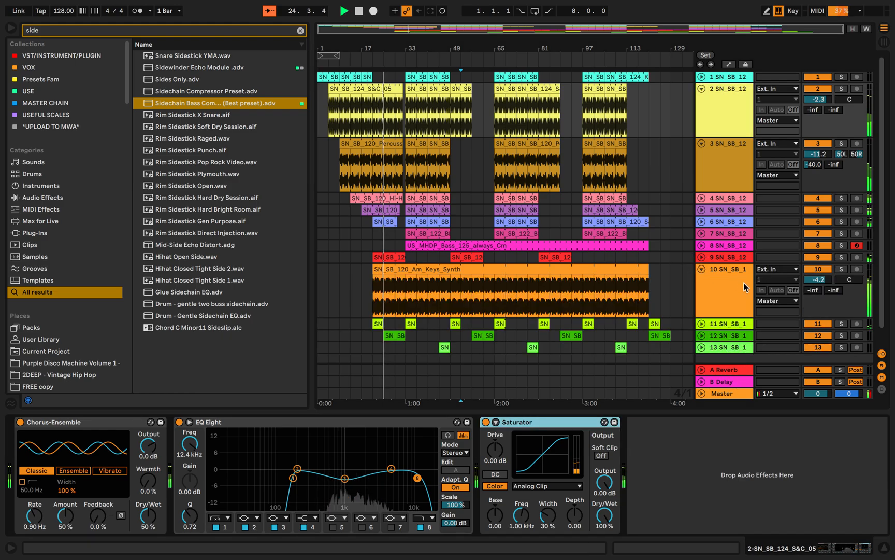
{"action": "right_click", "coordinate": [810, 278]}
{"action": "left_click", "coordinate": [786, 287]}
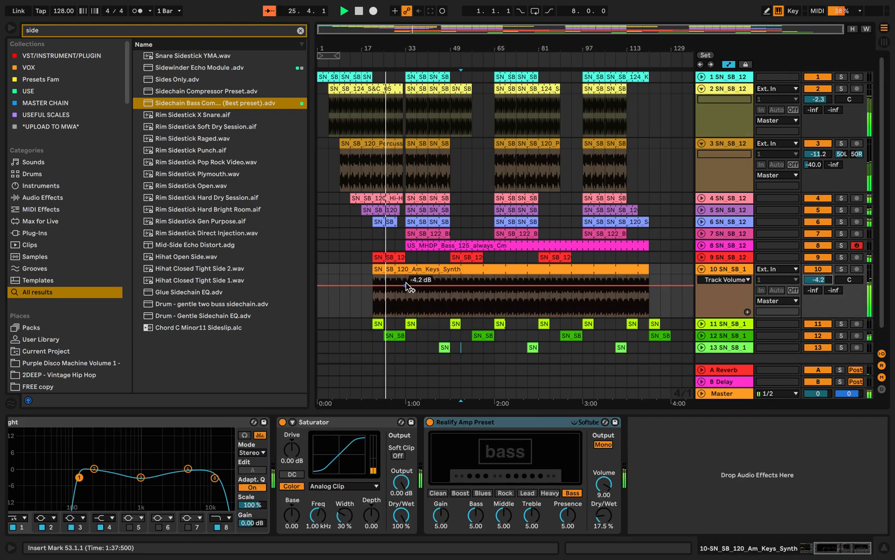
{"action": "left_click_drag", "start_coordinate": [372, 287], "coordinate": [372, 295]}
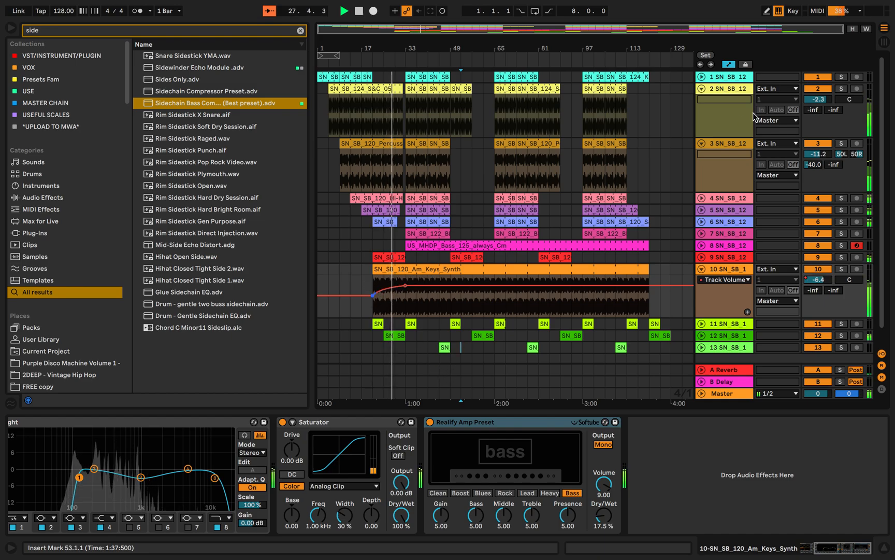
{"action": "key", "text": "a"}
{"action": "left_click", "coordinate": [371, 238]}
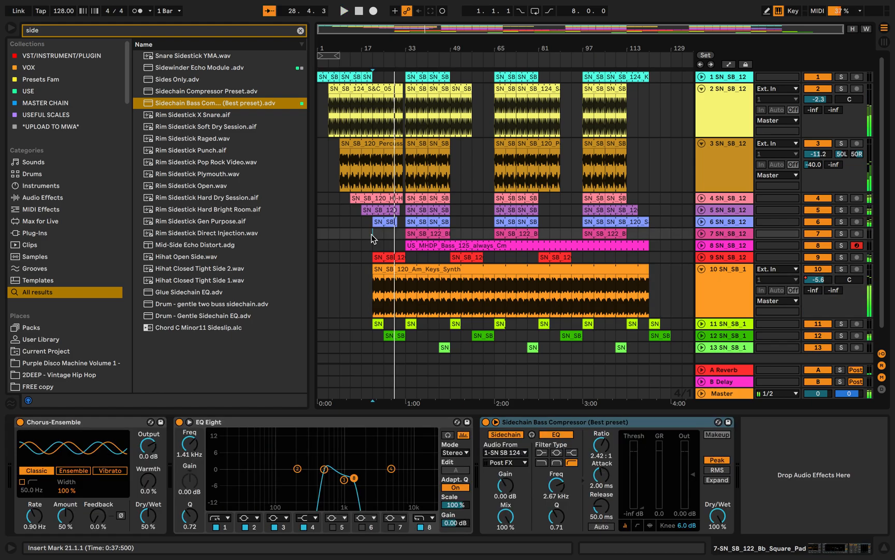